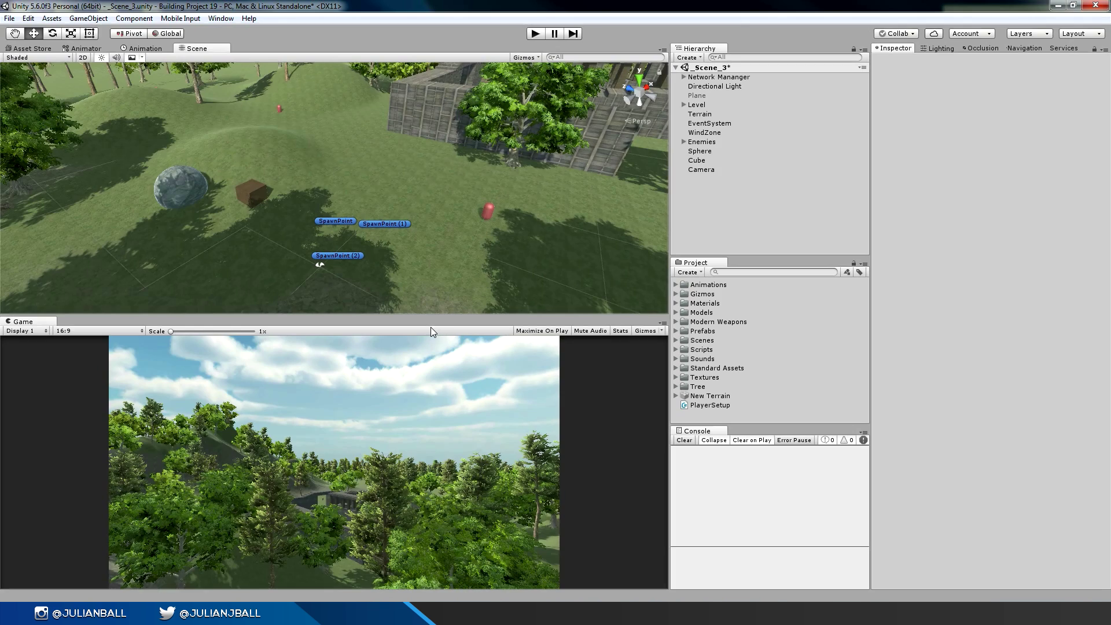
# Step: Enlarge the Game view and run the scene as a LAN host
pyautogui.moveTo(274, 315); pyautogui.dragTo(289, 222)
pyautogui.click(535, 33)
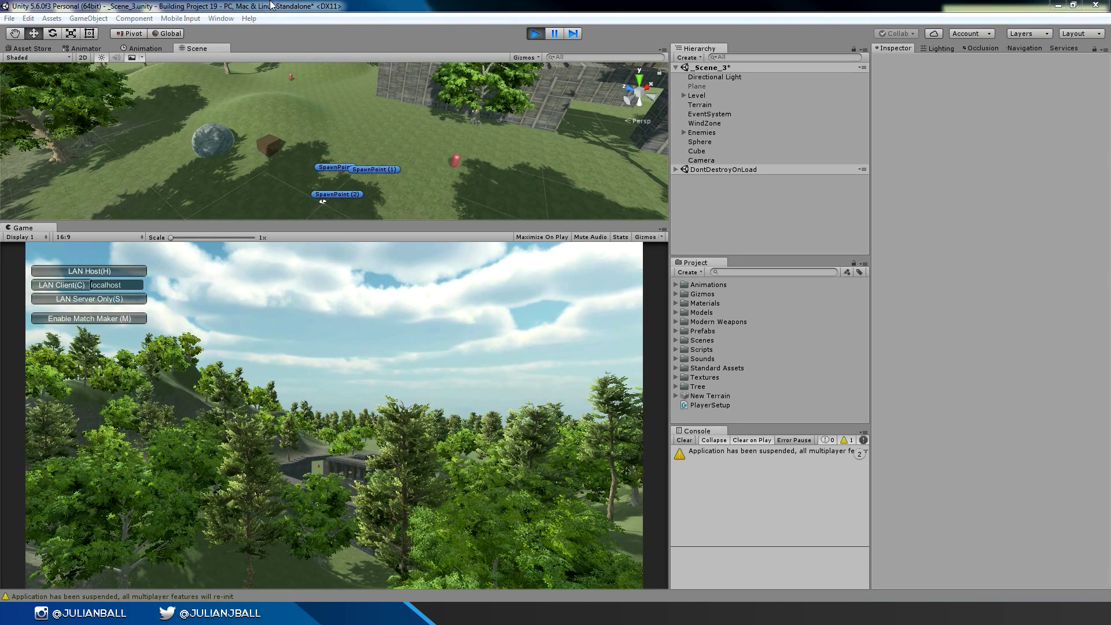
pyautogui.click(100, 271)
# Step: Walk the player from the spawn point over the grassy hill towards the red capsule enemies
pyautogui.press('w')
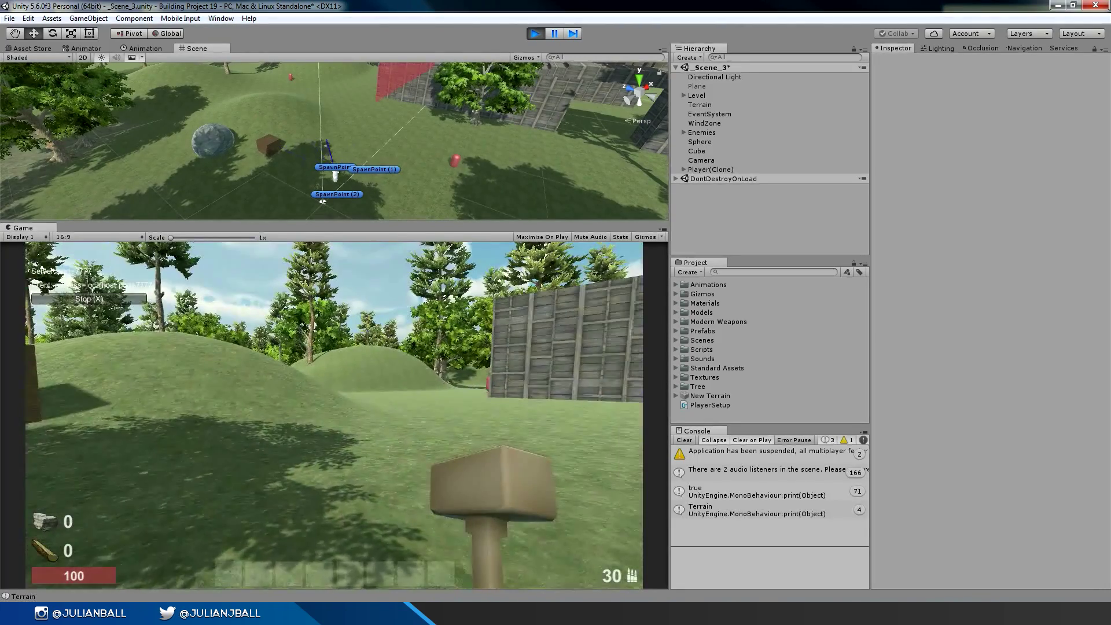
pyautogui.press('w')
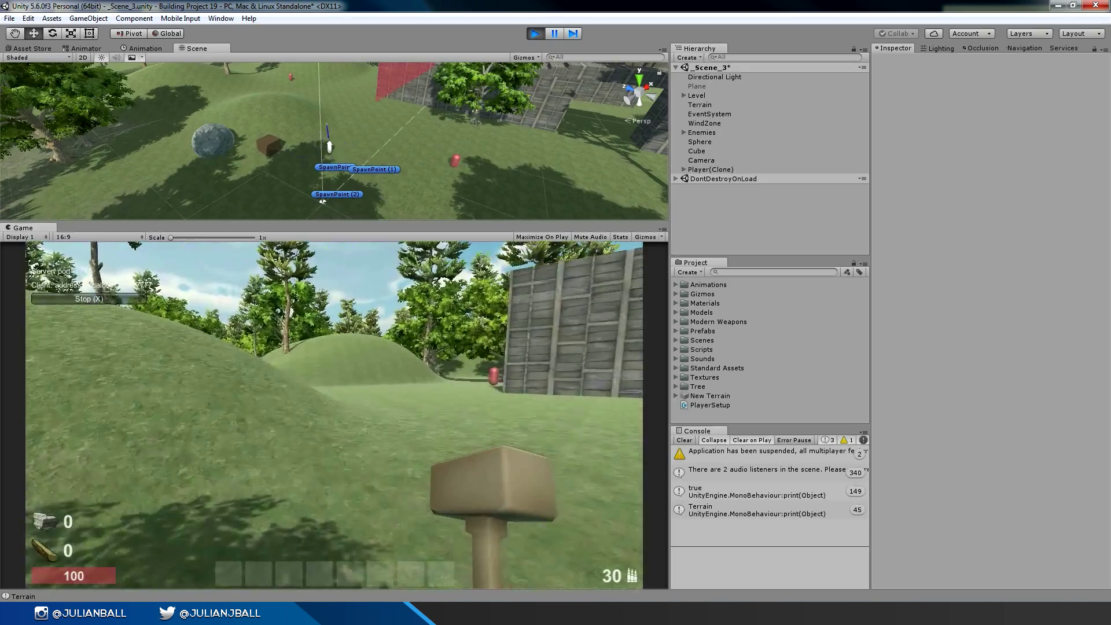
pyautogui.press('a')
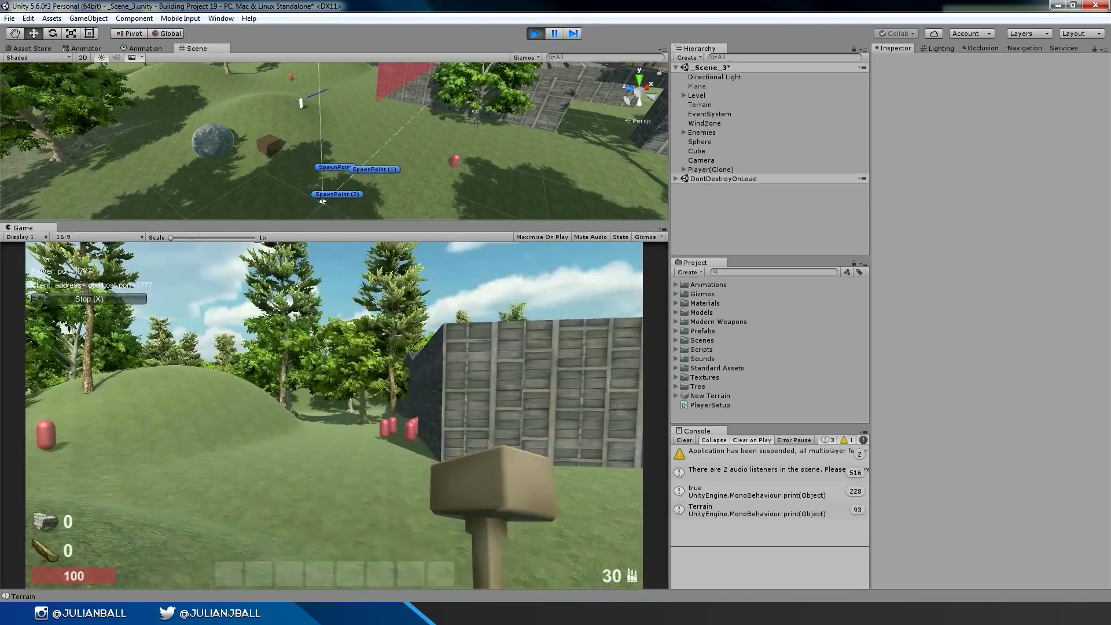
pyautogui.press('s')
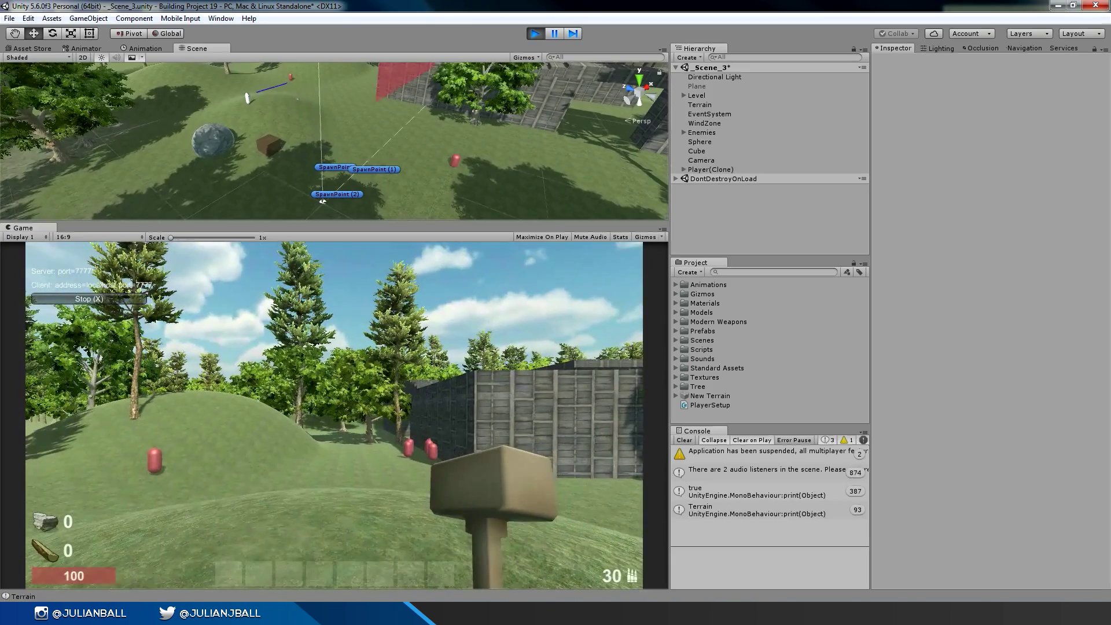
# Step: Cycle through the player's weapons, including the hammer, axe and AK-47, ending on the sniper rifle
pyautogui.press('1')
pyautogui.press('3')
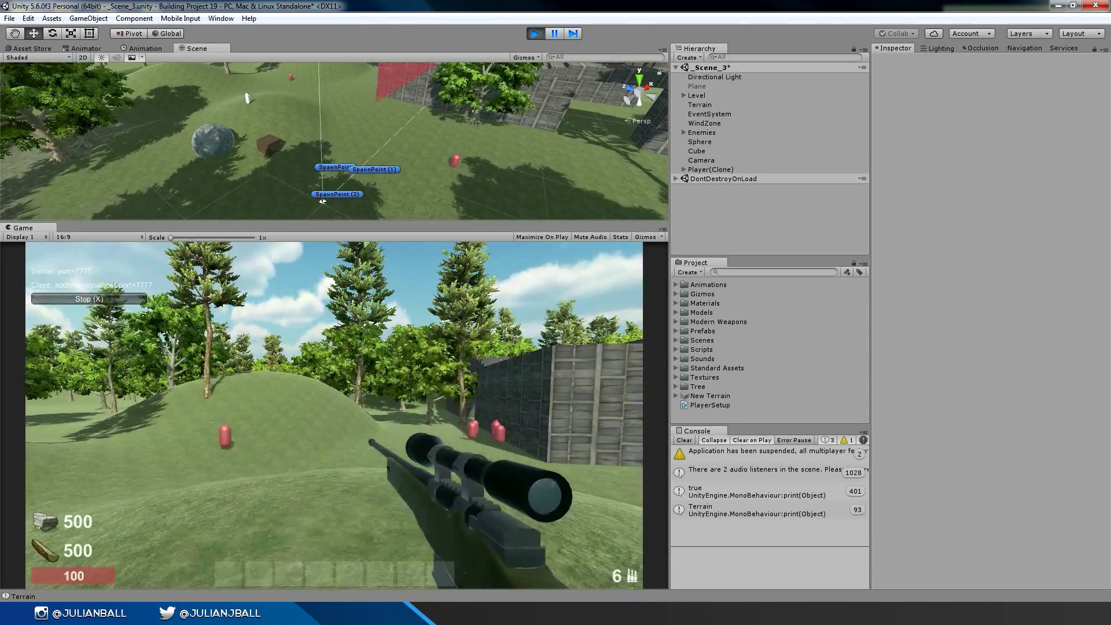
pyautogui.press('2')
pyautogui.press('3')
pyautogui.scroll(4, 334, 415)
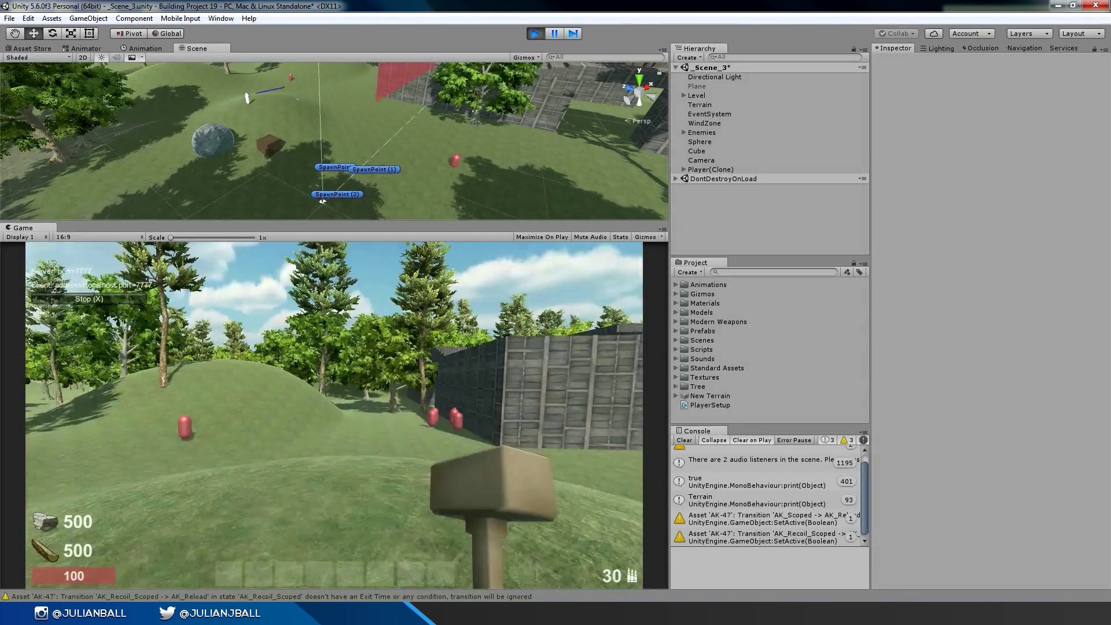
pyautogui.scroll(-1, 334, 416)
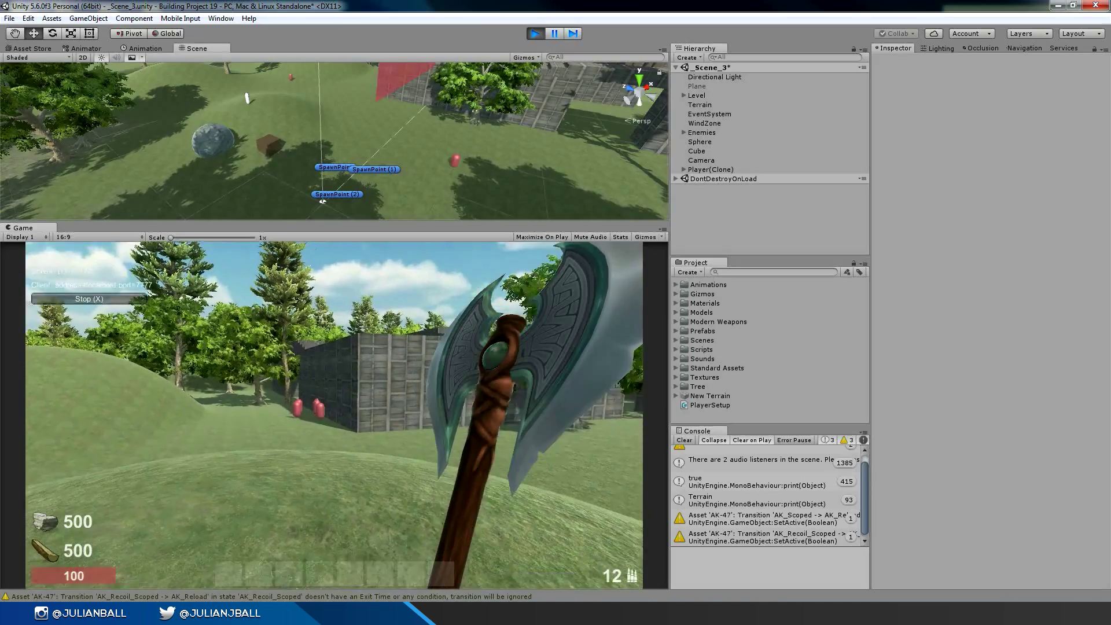
pyautogui.press('1')
pyautogui.press('4')
# Step: Run across the hills with the sniper rifle to face the lone red capsule enemy
pyautogui.press('w')
pyautogui.press('w')
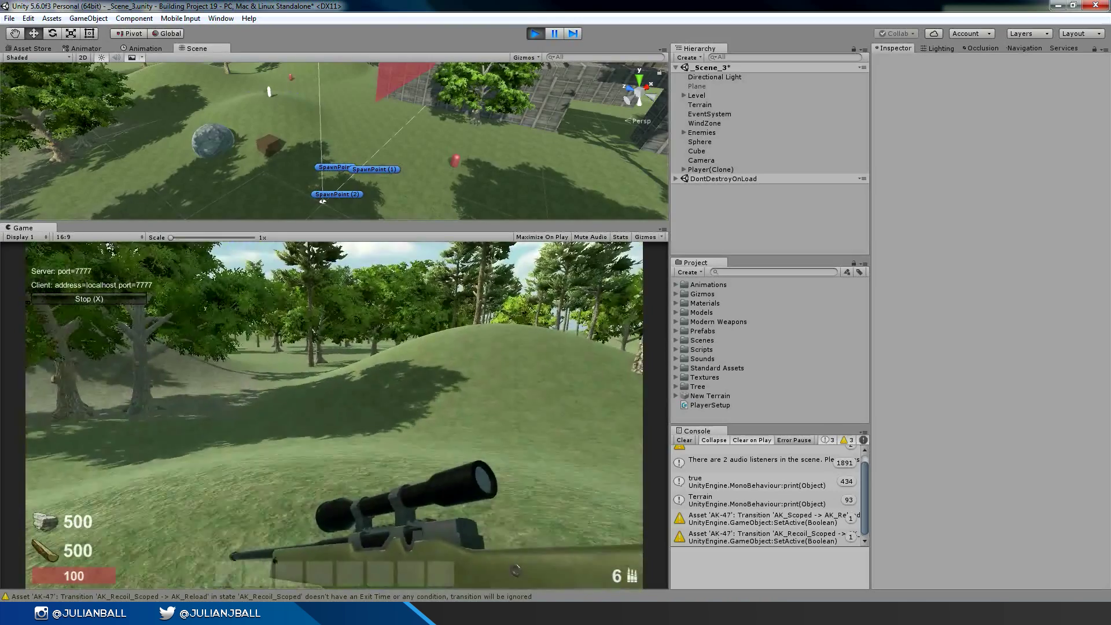
pyautogui.press('w')
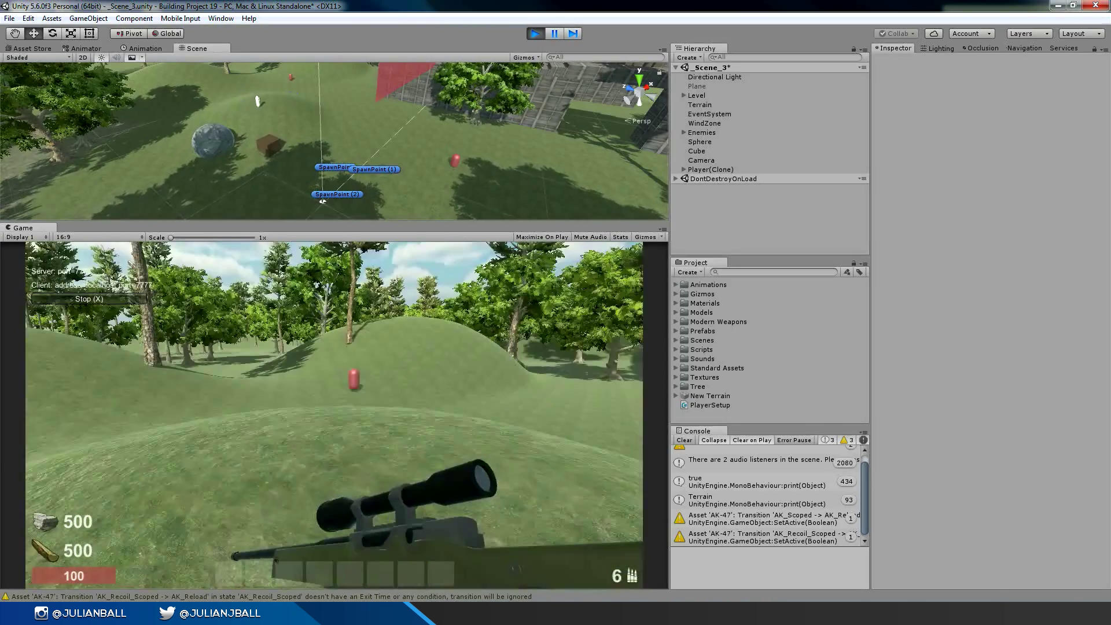
pyautogui.press('w')
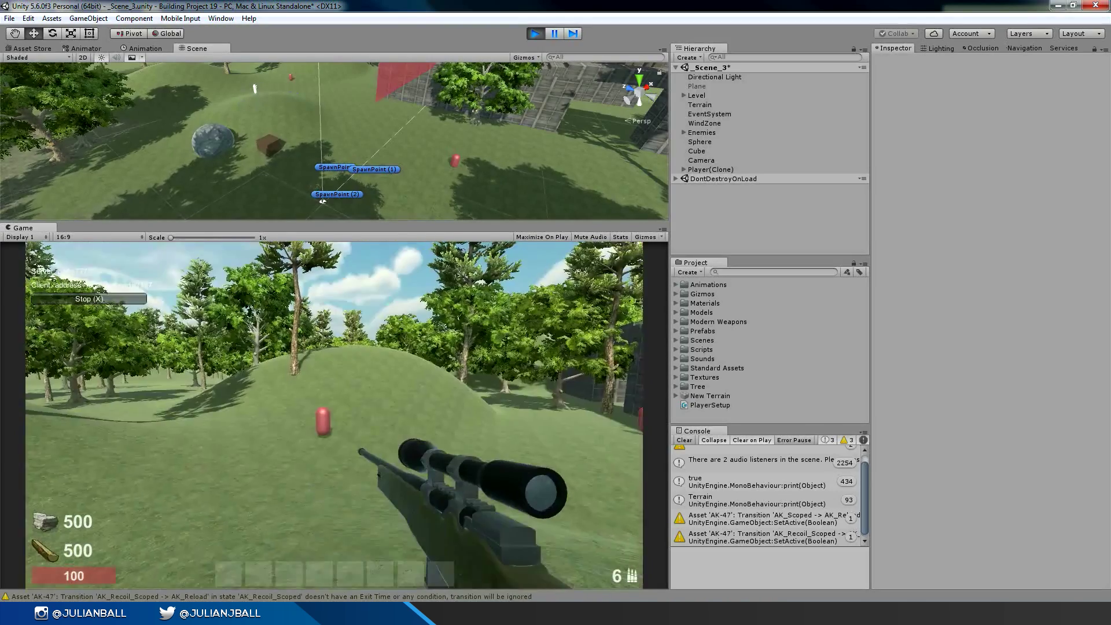
# Step: Test the sniper scope on the red capsule enemy, firing one scoped shot and one unscoped shot
pyautogui.rightClick(334, 415)
pyautogui.rightClick(334, 415)
pyautogui.rightClick(334, 416)
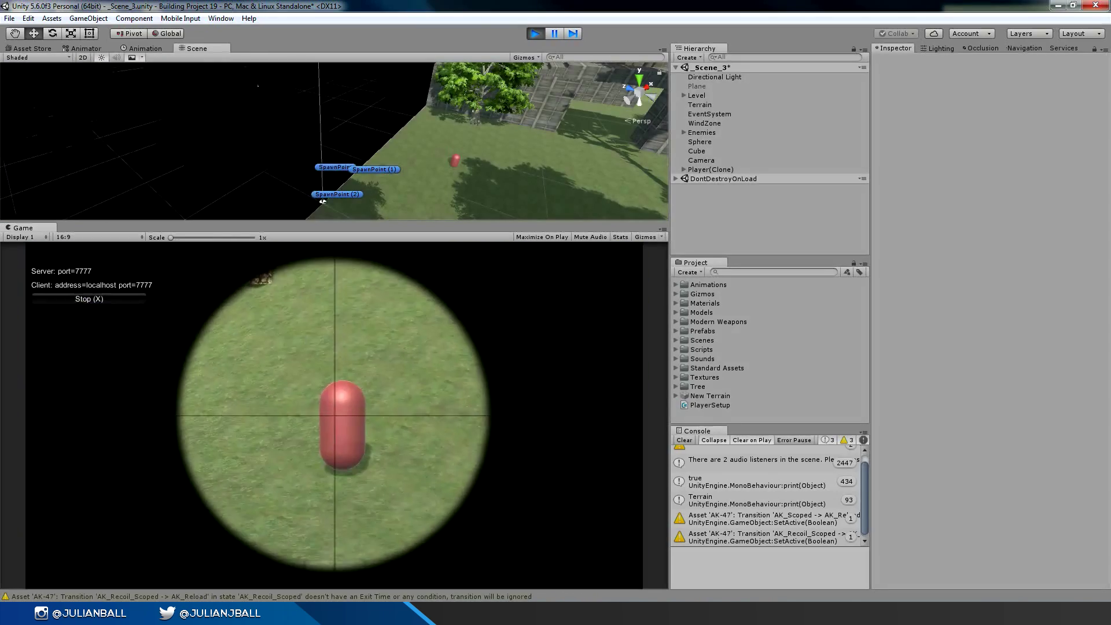
pyautogui.rightClick(335, 415)
pyautogui.rightClick(334, 416)
pyautogui.click(334, 415)
pyautogui.rightClick(335, 416)
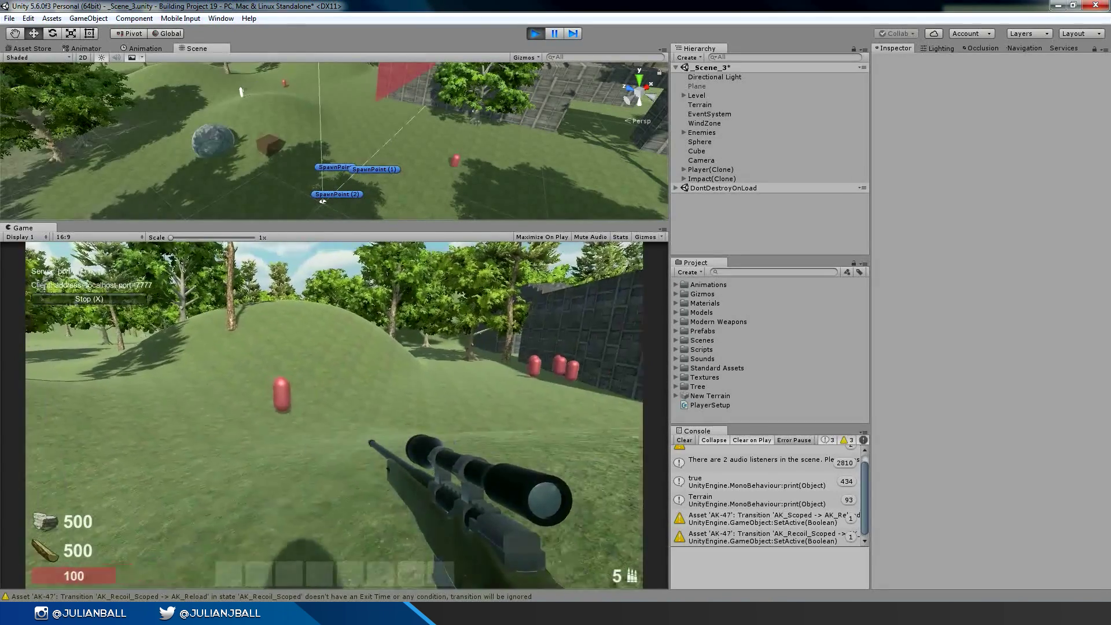
pyautogui.click(334, 415)
# Step: Sprint downhill with the sniper rifle and fire two shots at the enemy in the open field
pyautogui.press('w')
pyautogui.hotkey('shift', 'w')
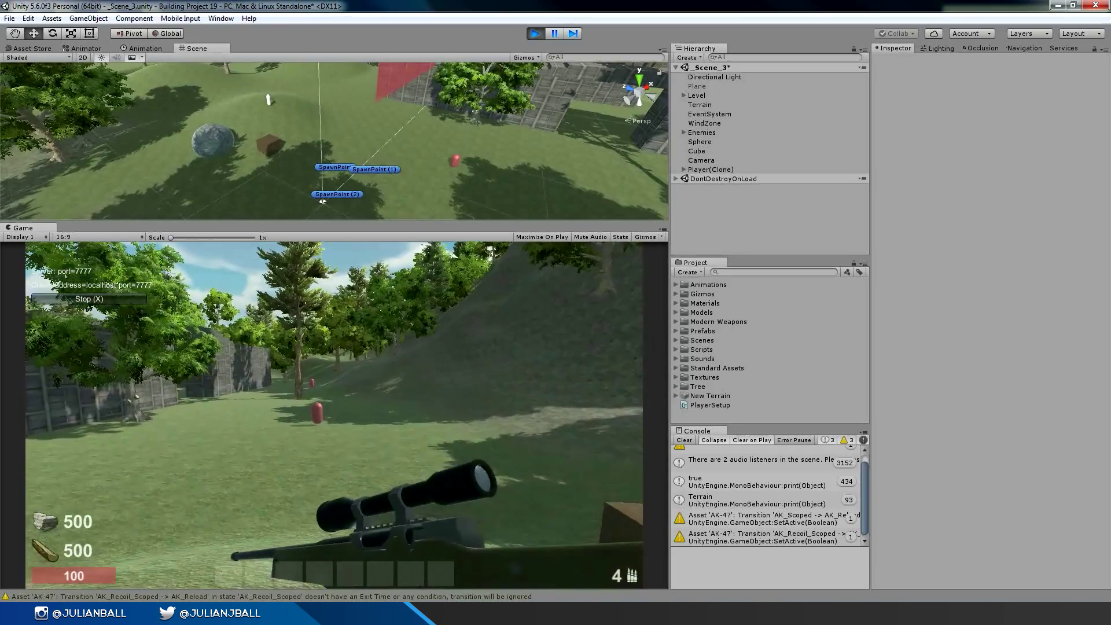
pyautogui.press('w')
pyautogui.press('w')
pyautogui.click(334, 415)
pyautogui.click(334, 415)
pyautogui.press('w')
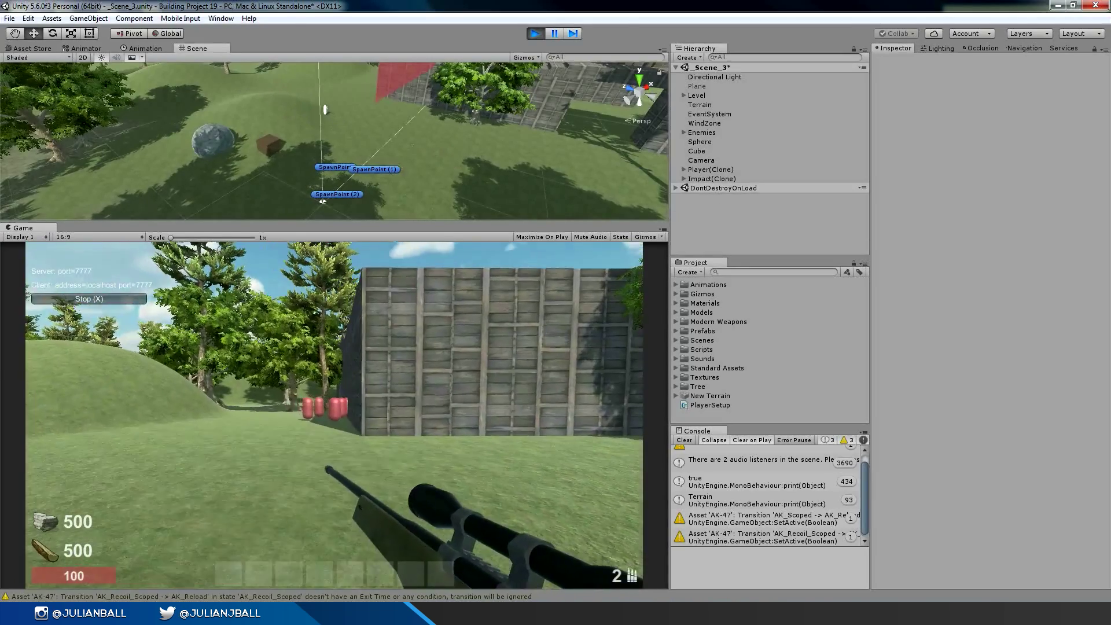
# Step: Approach the group of enemies beside the wooden wall and fire three sniper shots at them
pyautogui.press('w')
pyautogui.press('a')
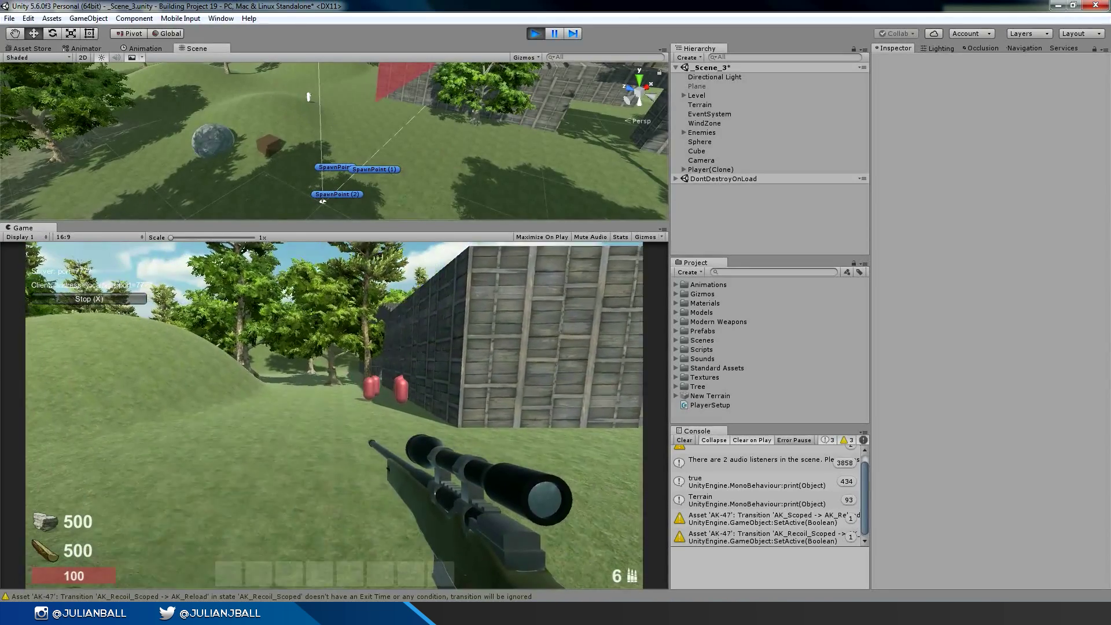
pyautogui.click(334, 414)
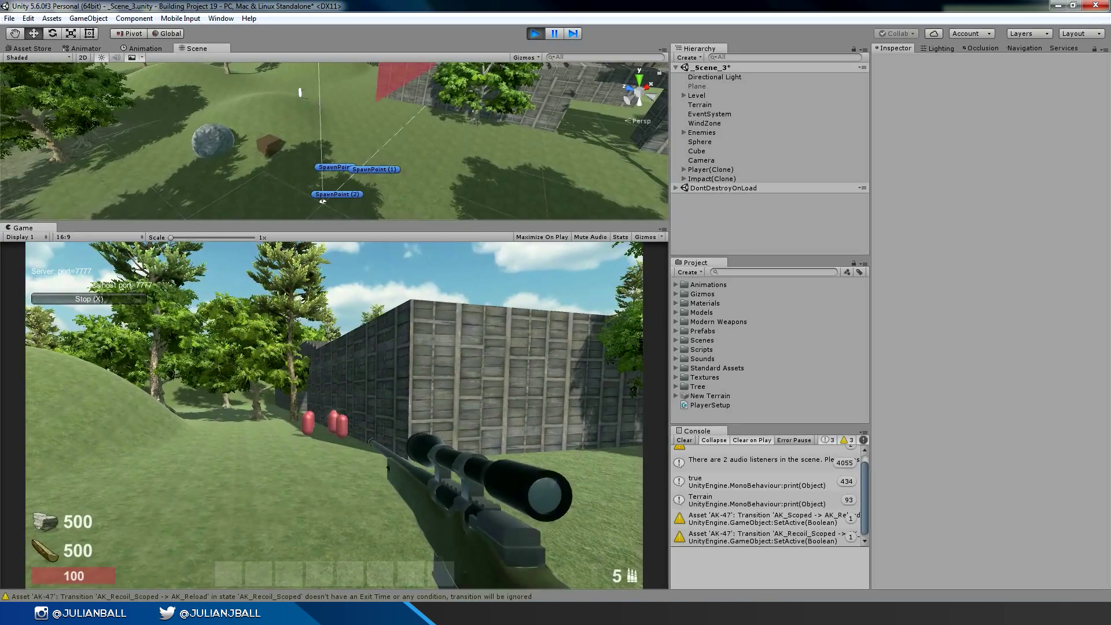
pyautogui.press('w')
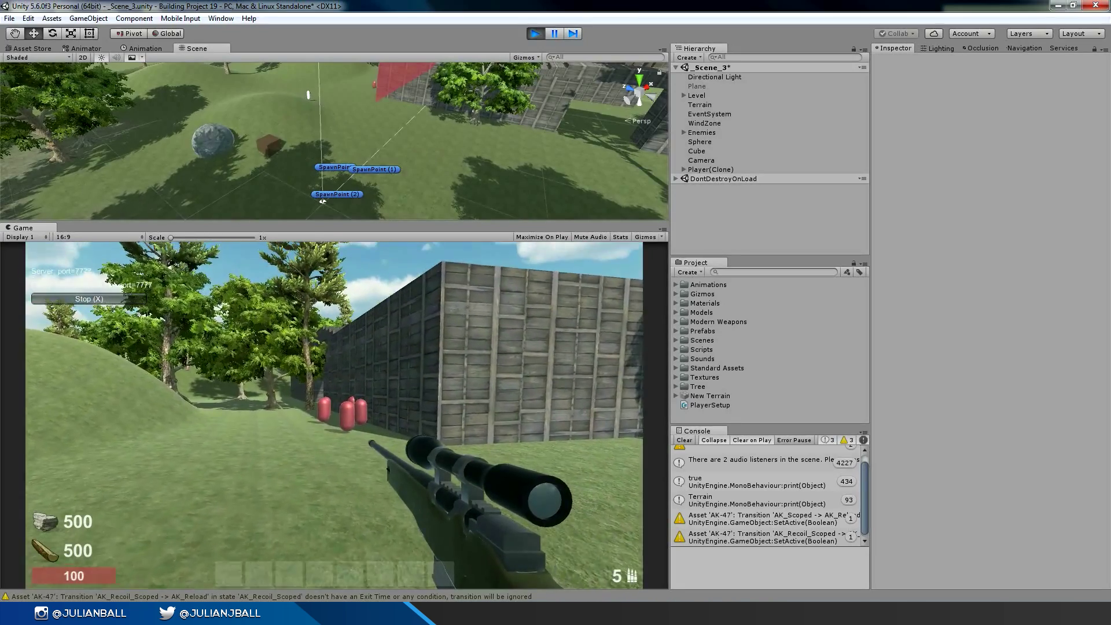
pyautogui.click(334, 415)
pyautogui.click(334, 415)
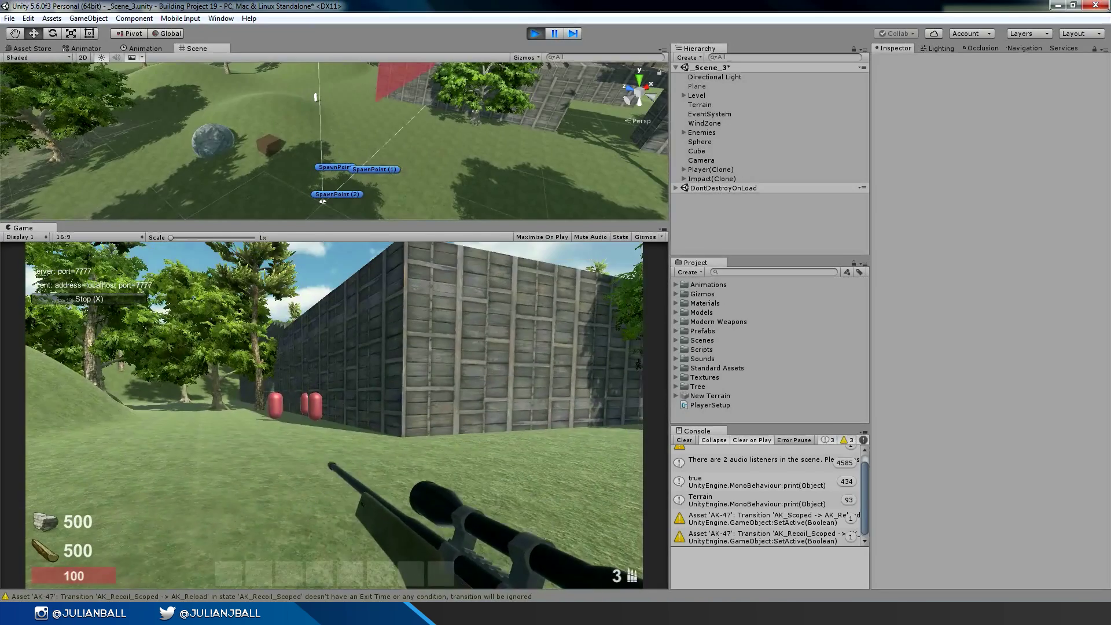
# Step: Switch to the pistol and fire several shots at the enemies beside the wall
pyautogui.press('w')
pyautogui.press('2')
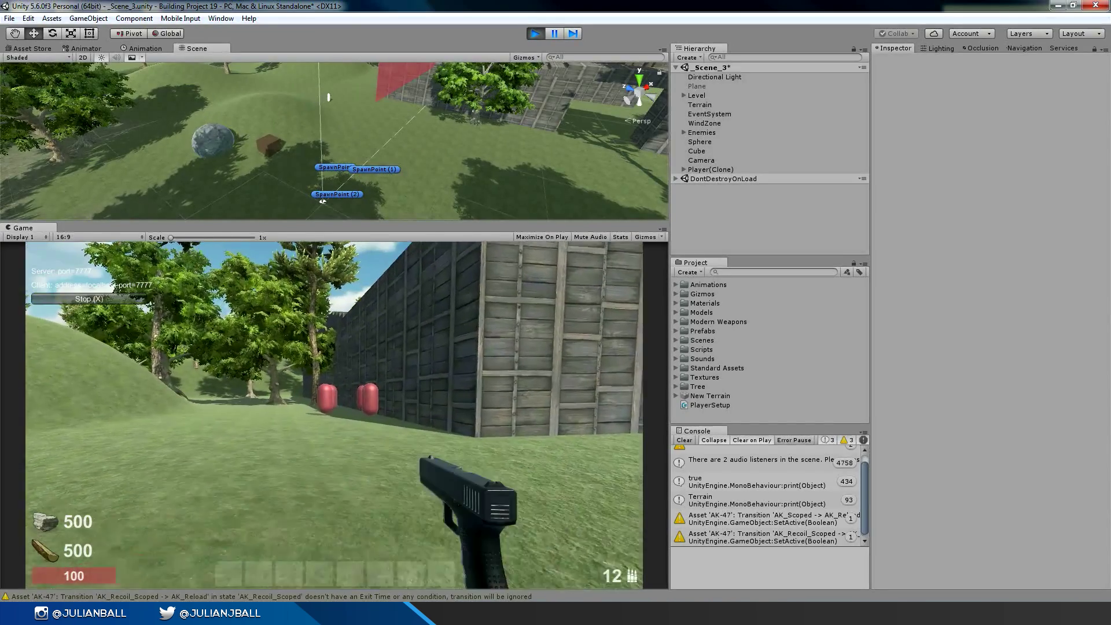
pyautogui.click(334, 415)
pyautogui.click(334, 415)
pyautogui.click(334, 415)
pyautogui.click(334, 415)
pyautogui.click(334, 415)
# Step: Switch to the AK-47 and shoot the enemies by the wall from the hip and through the sights
pyautogui.press('w')
pyautogui.scroll(3, 334, 415)
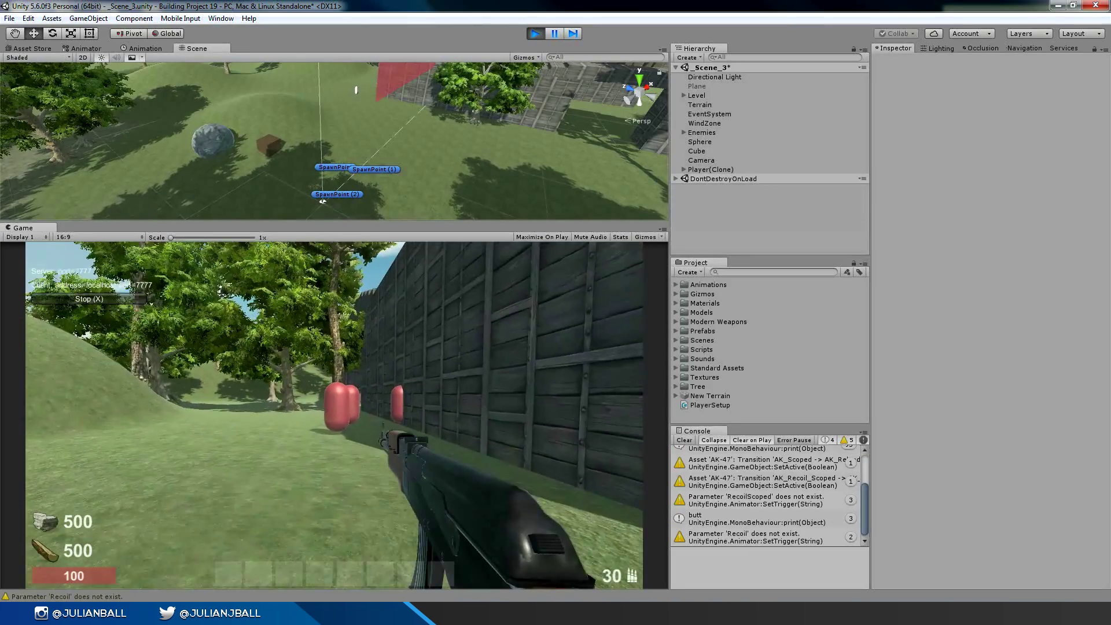
pyautogui.press('s')
pyautogui.click(334, 415)
pyautogui.rightClick(334, 415)
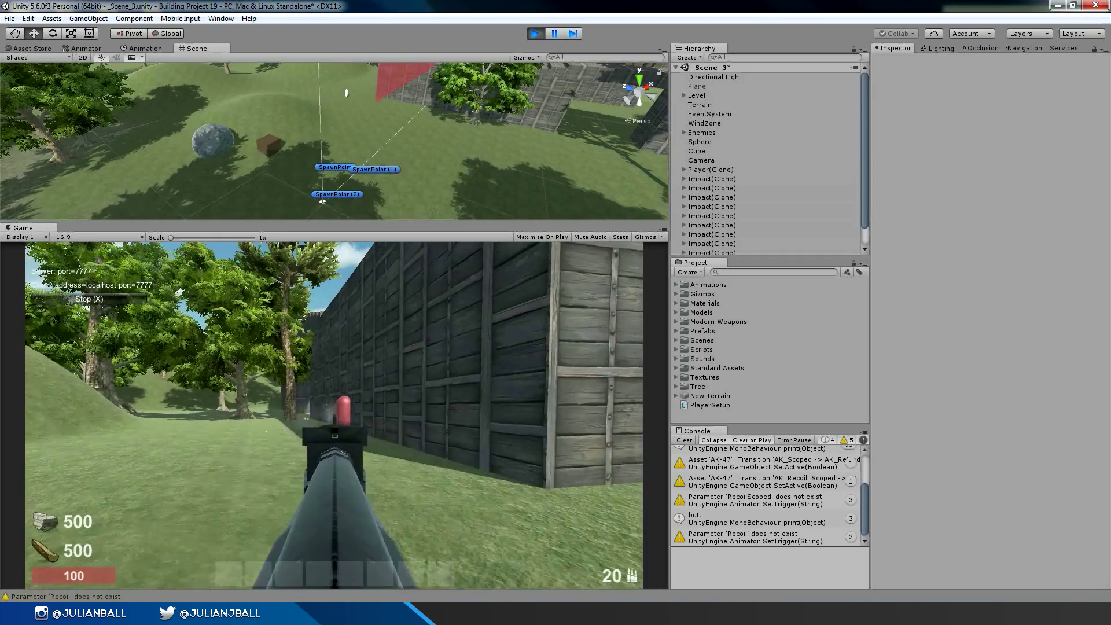
pyautogui.click(334, 414)
pyautogui.click(334, 414)
pyautogui.rightClick(334, 415)
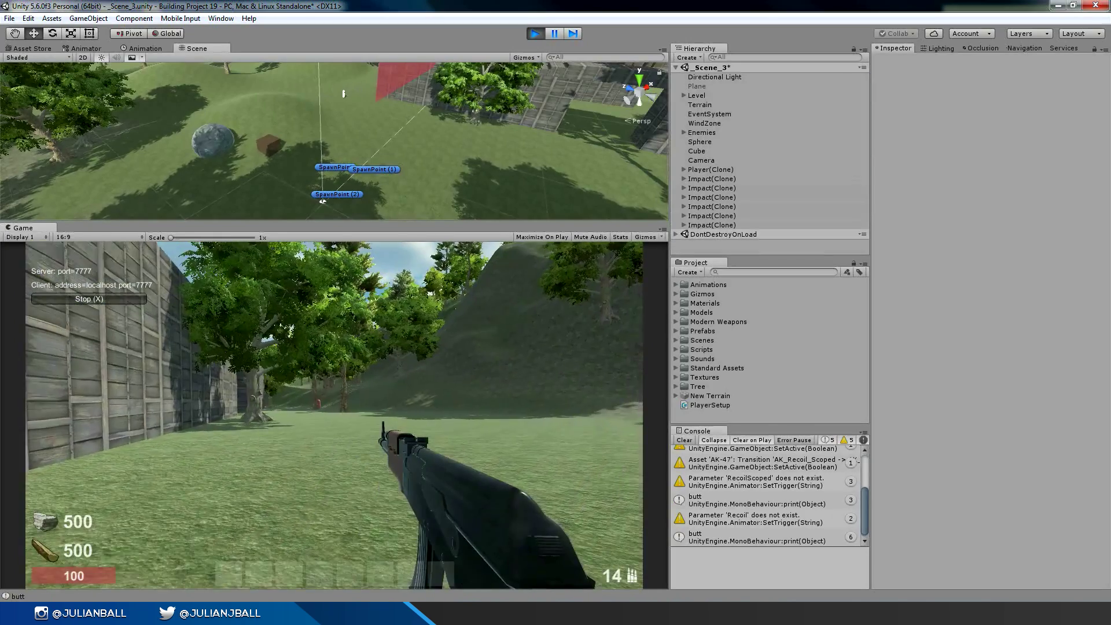
# Step: Fire an aimed AK-47 burst across the field, run back uphill and reload the weapon
pyautogui.press('w')
pyautogui.rightClick(334, 415)
pyautogui.click(334, 415)
pyautogui.rightClick(334, 414)
pyautogui.press('w')
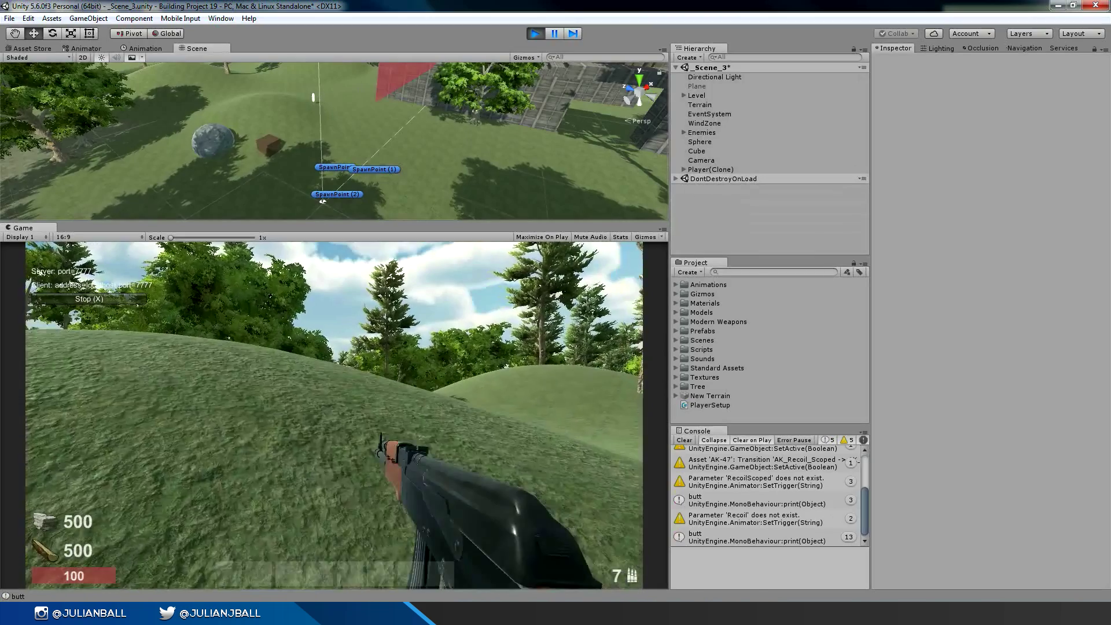
pyautogui.press('r')
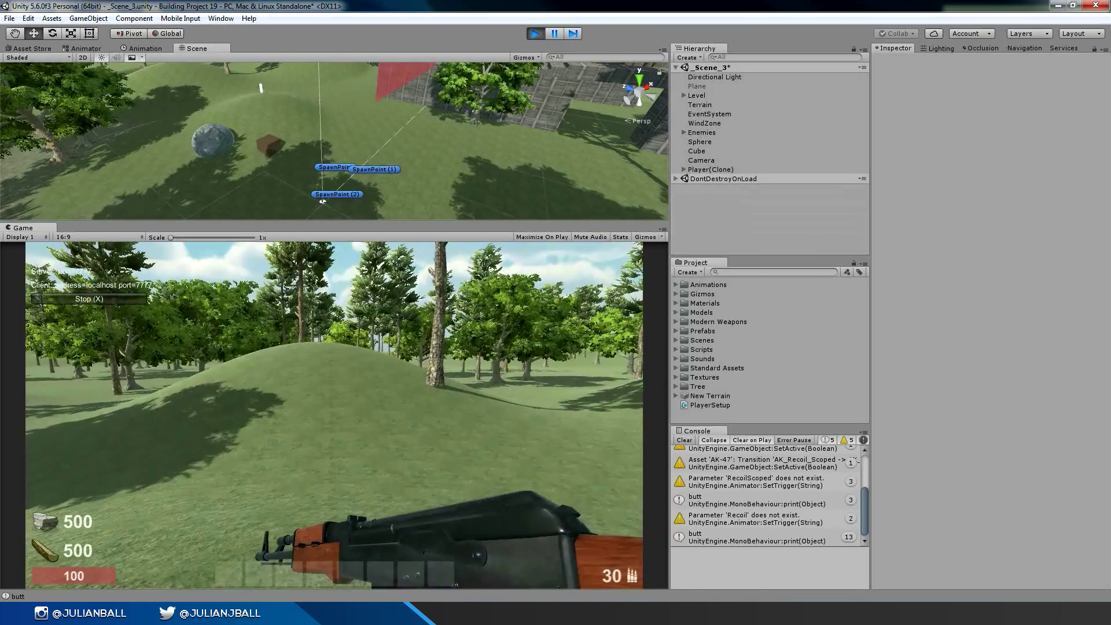
# Step: Sprint over the hill with the AK-47 and fire a burst near the trees
pyautogui.press('w')
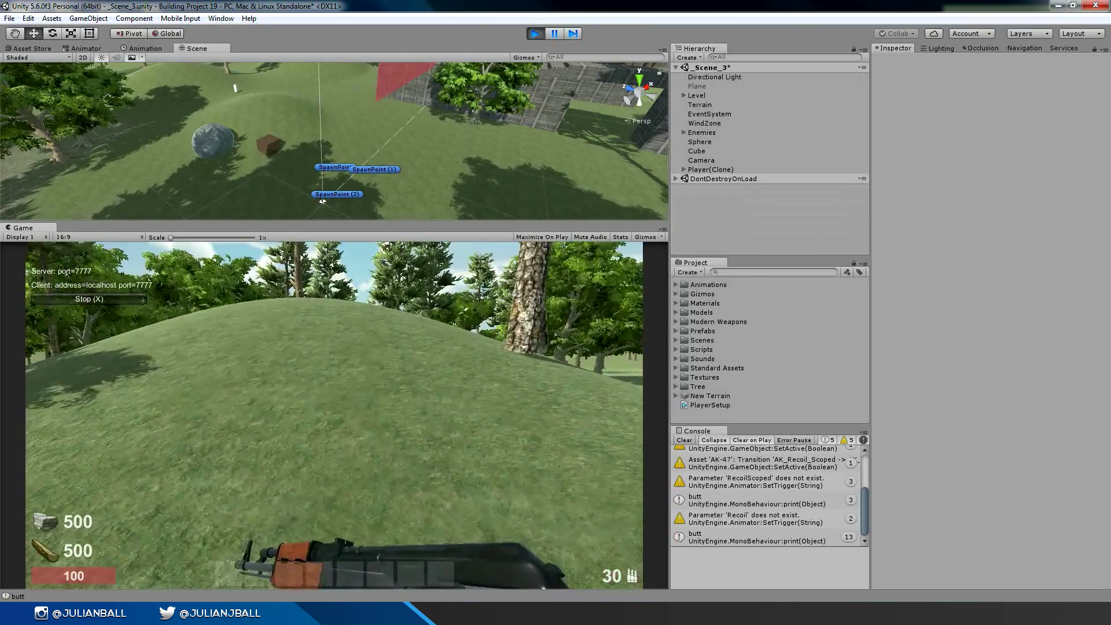
pyautogui.press('w')
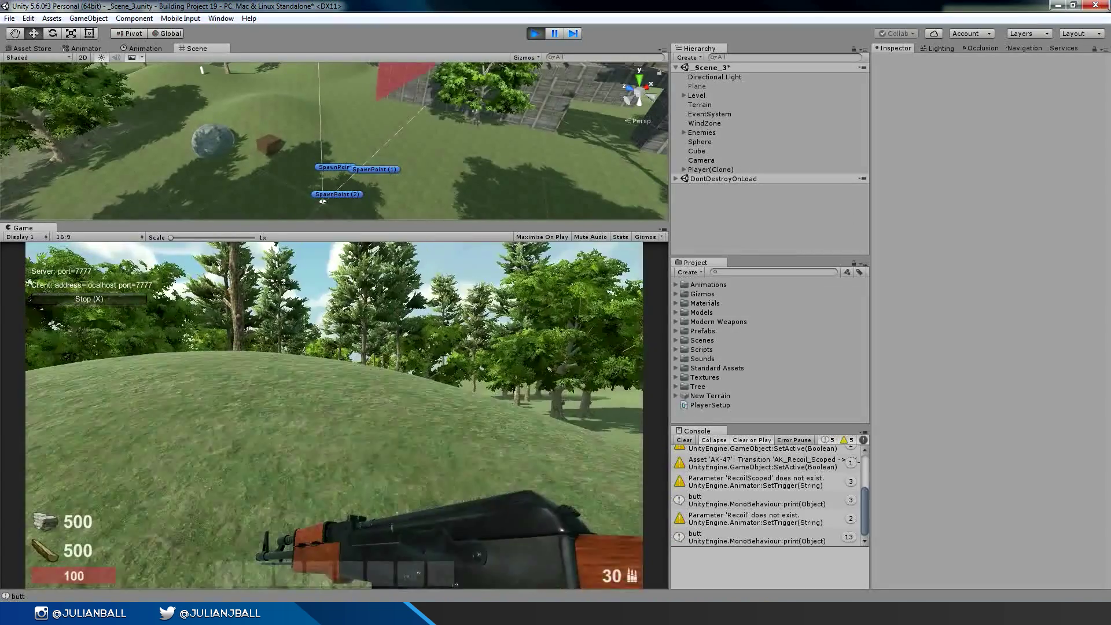
pyautogui.press('w')
pyautogui.click(334, 415)
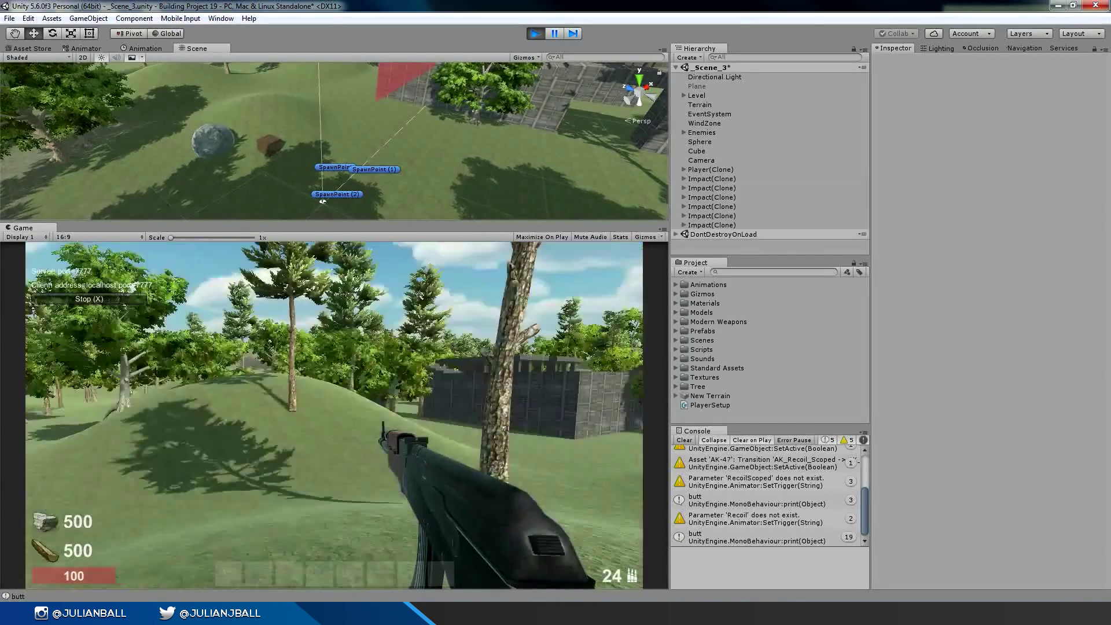
# Step: Reload the AK-47 and sprint back over the hill near the stone sphere
pyautogui.press('w')
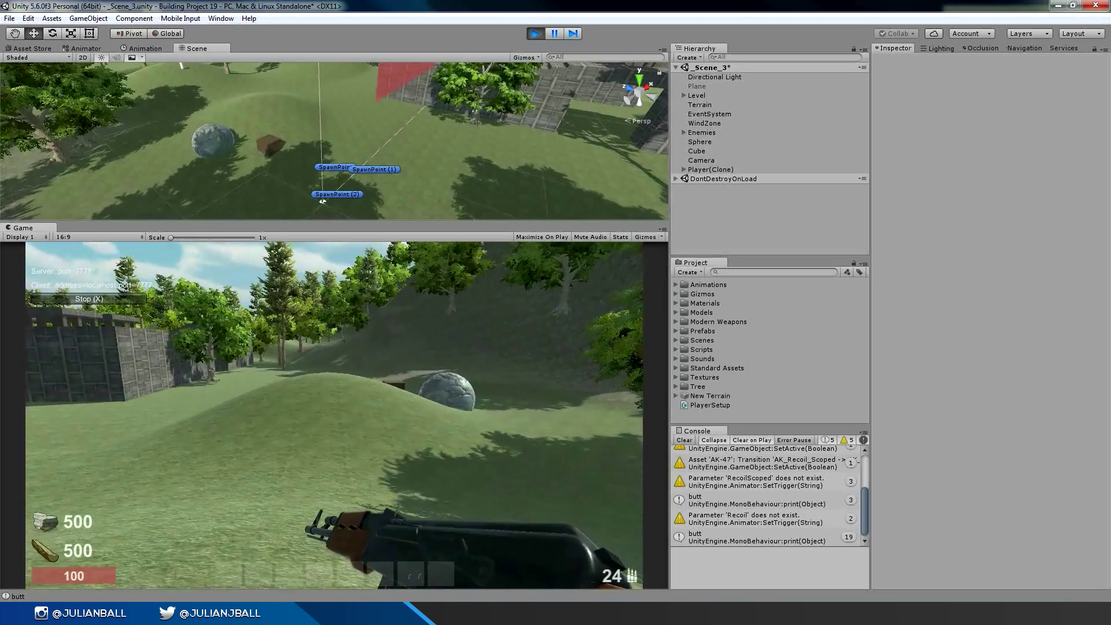
pyautogui.press('r')
pyautogui.press('w')
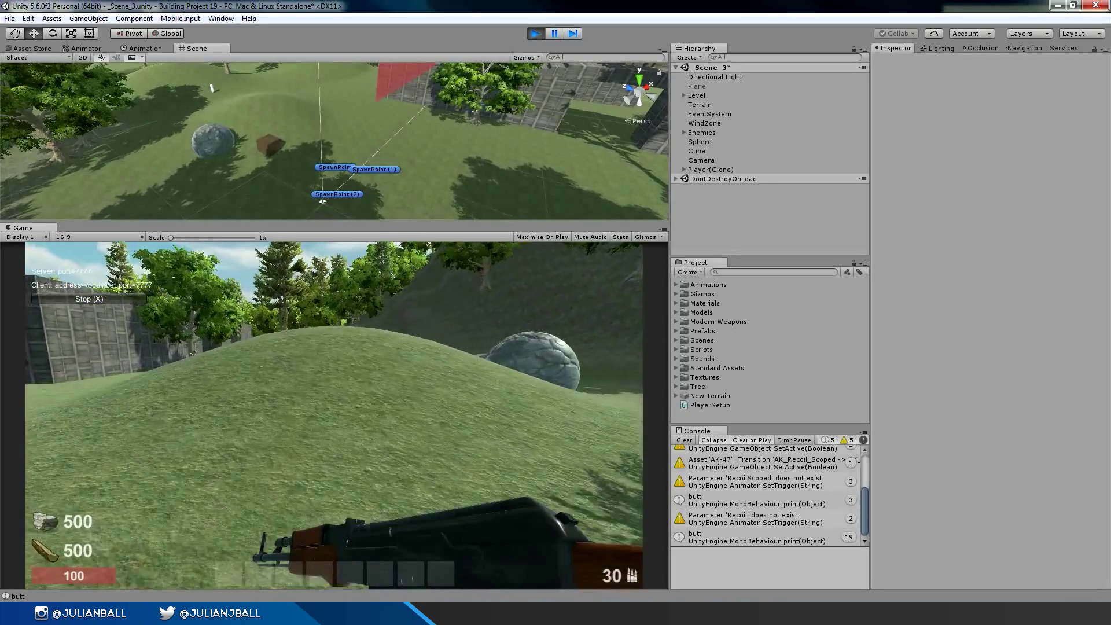
pyautogui.press('w')
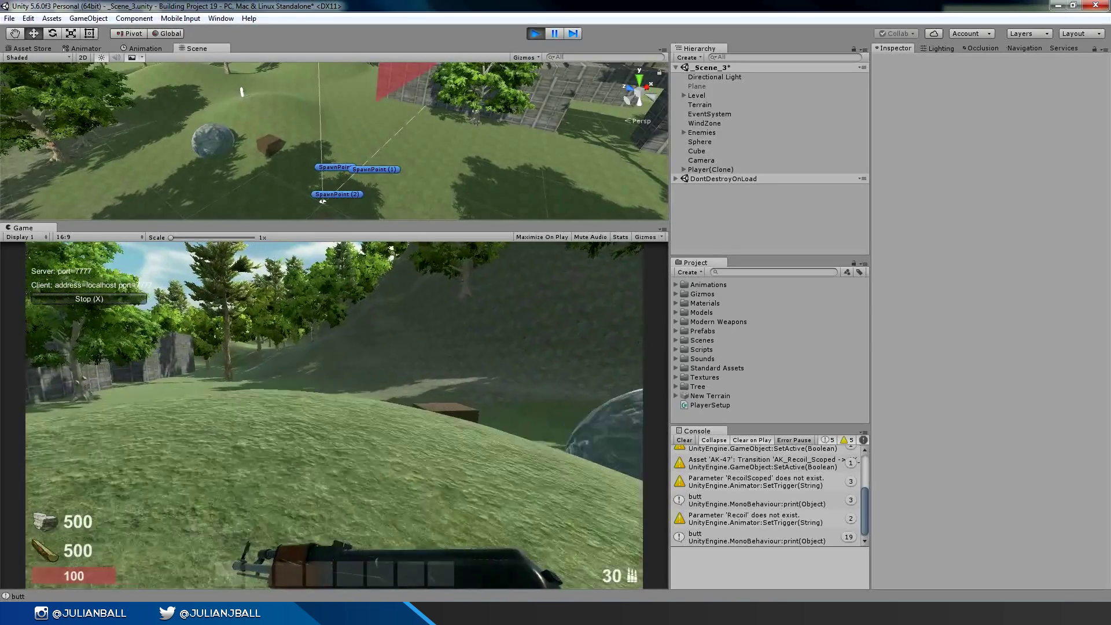
pyautogui.press('w')
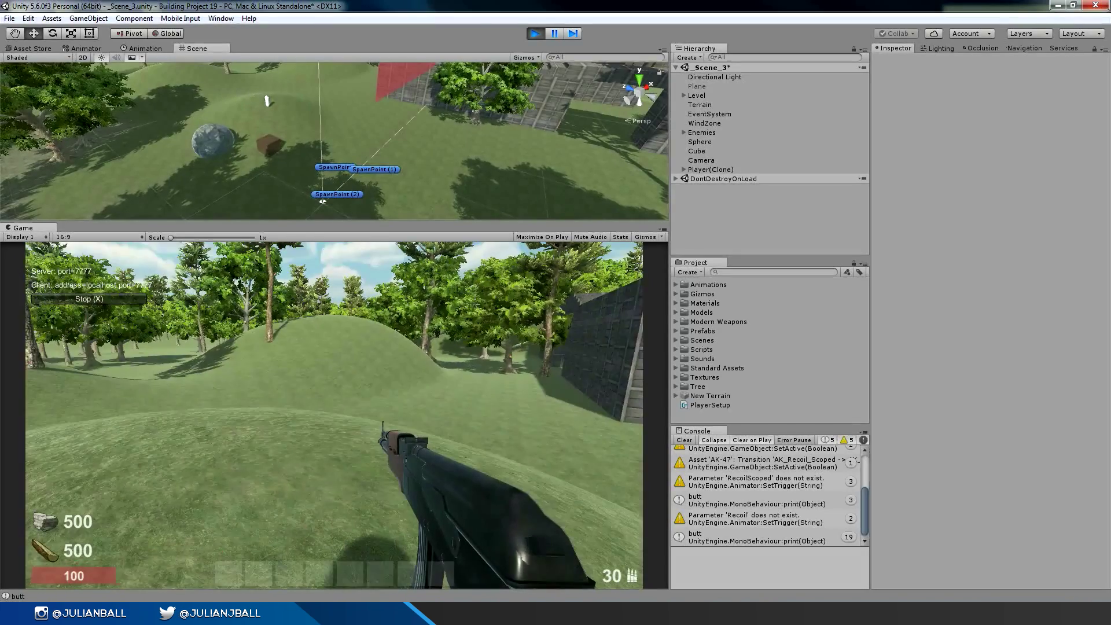
# Step: Test jumping with the player around the stone sphere and brown cube, then run back up the hill
pyautogui.press('w')
pyautogui.press('space')
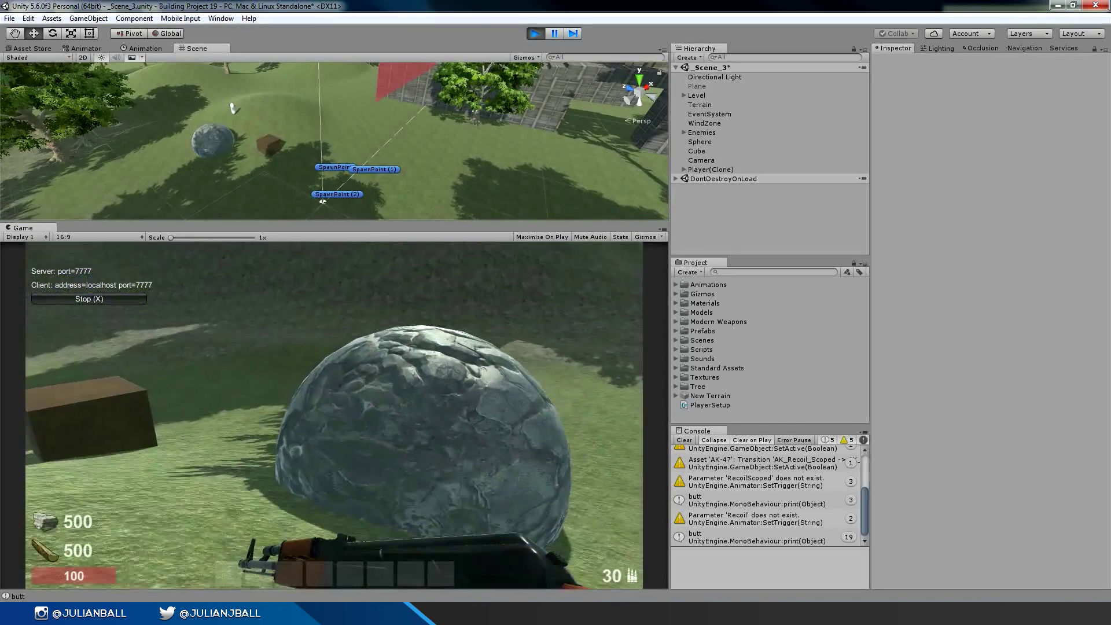
pyautogui.press('w')
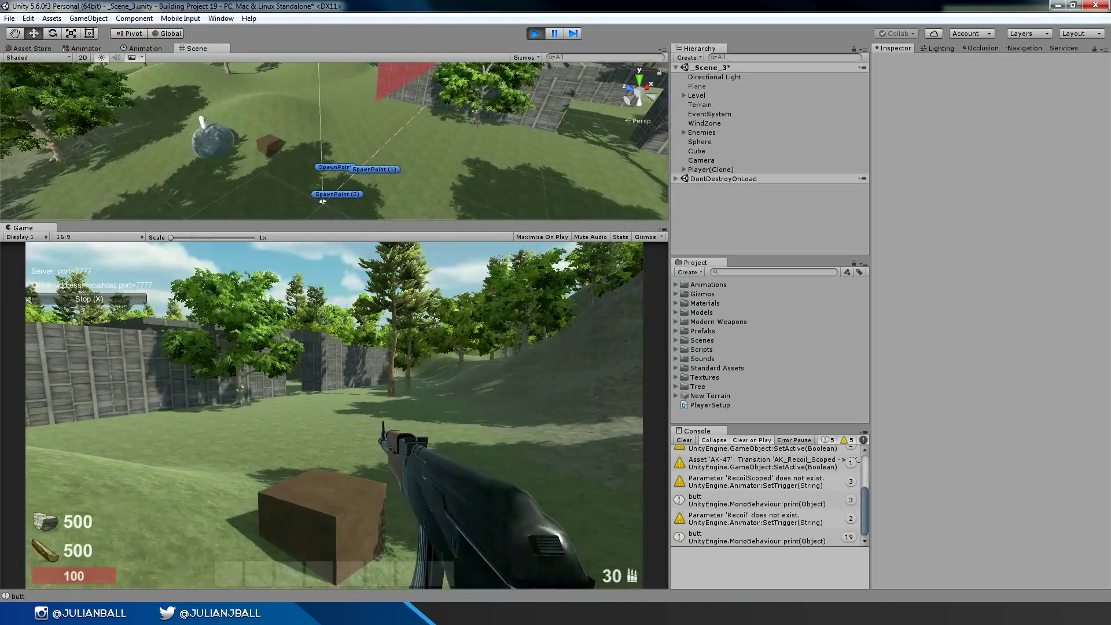
pyautogui.press('w')
pyautogui.press('space')
pyautogui.press('w')
pyautogui.press('w')
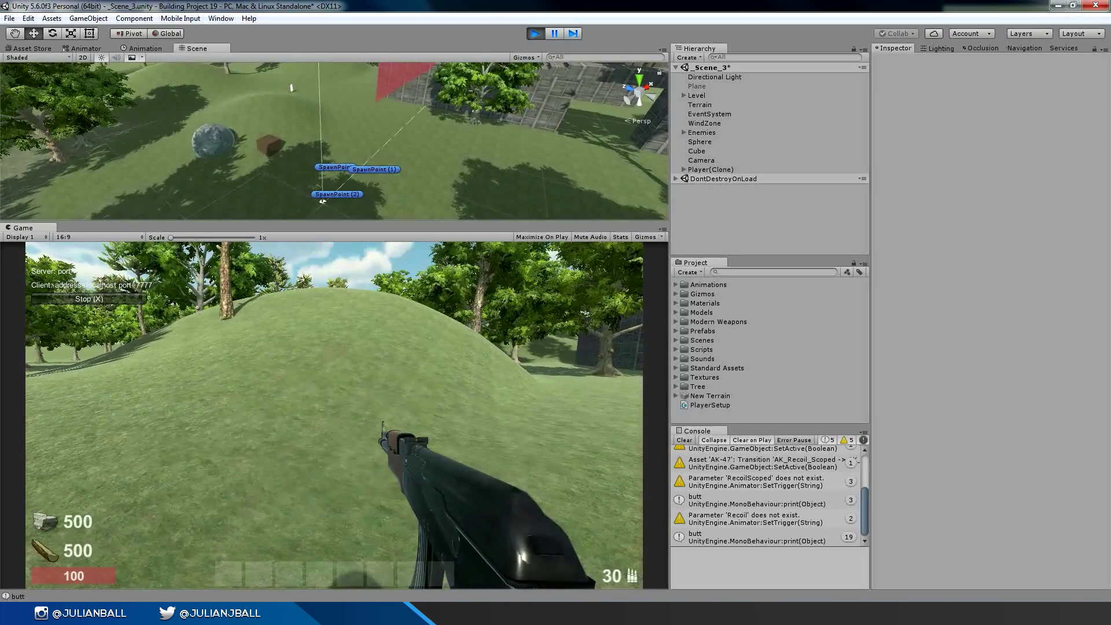
# Step: Run over the hill, fire an AK-47 burst near the trees and reload the weapon
pyautogui.press('w')
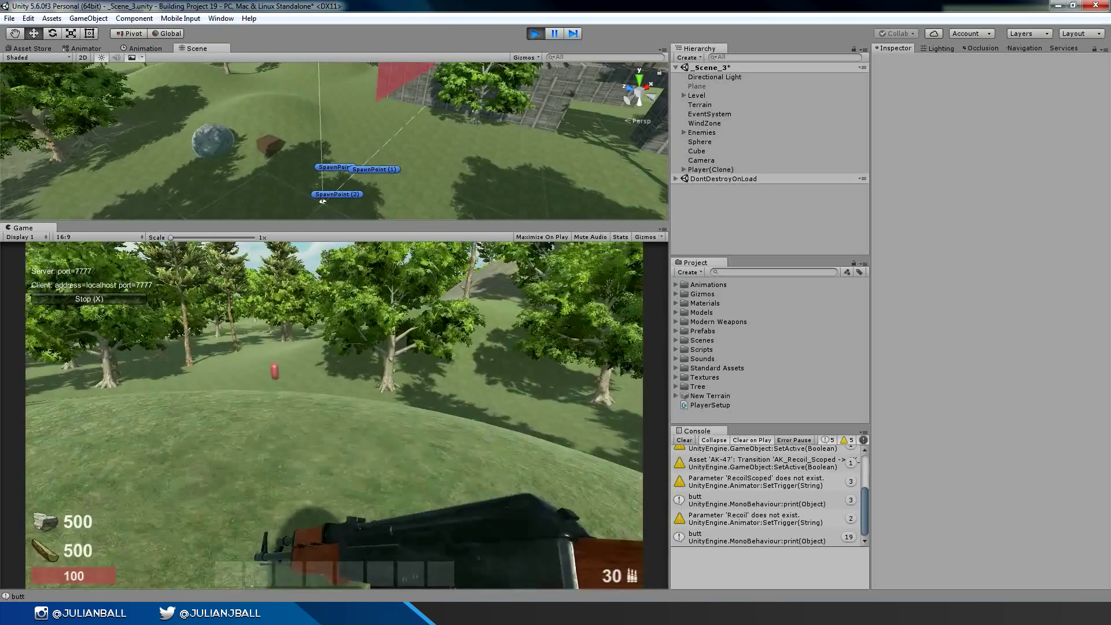
pyautogui.click(334, 415)
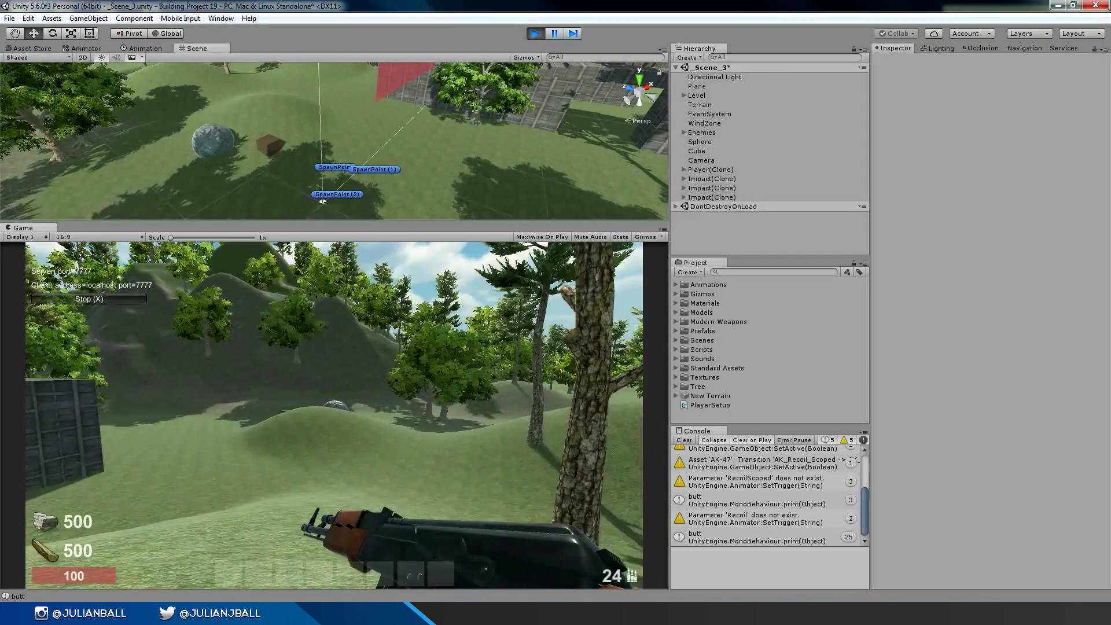
pyautogui.press('r')
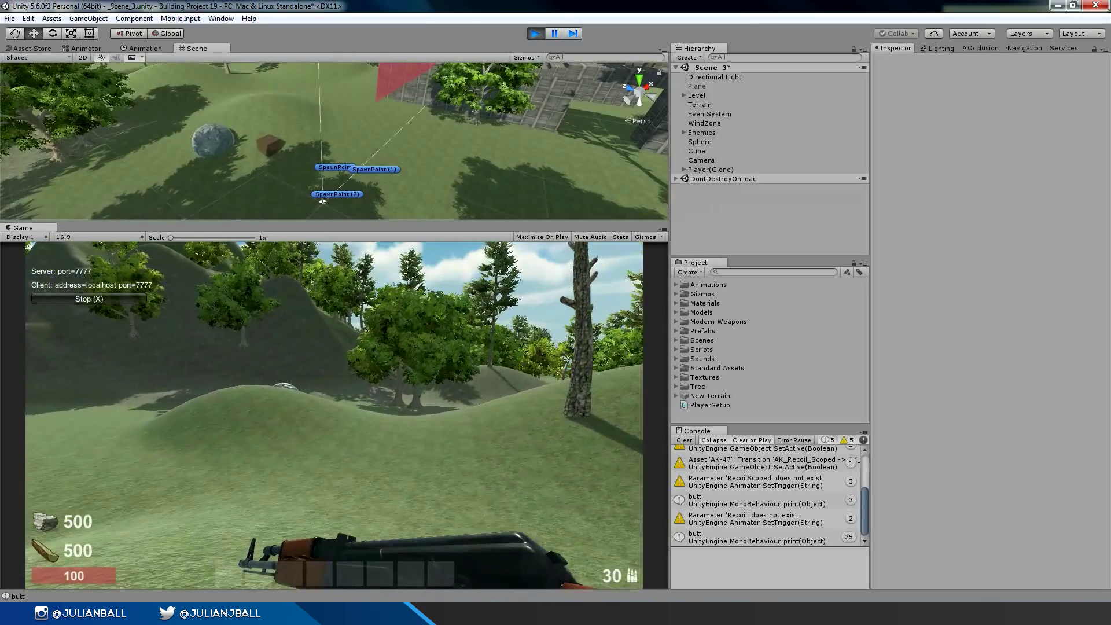
# Step: Sprint across the hilly field with the AK-47, then cycle through the weapons to equip the axe
pyautogui.press('w')
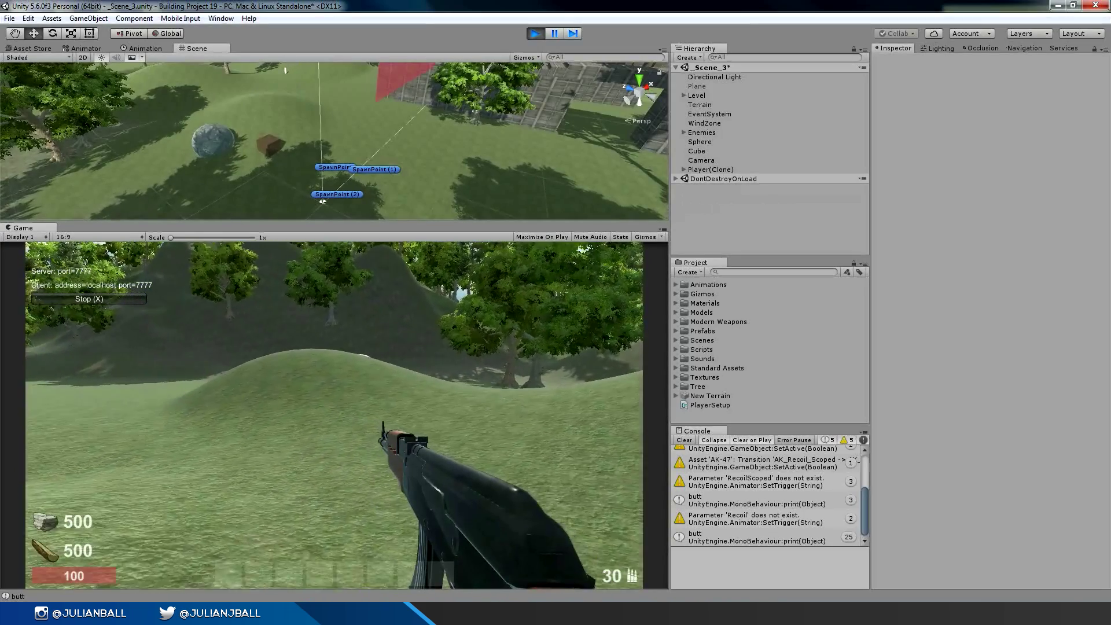
pyautogui.press('w')
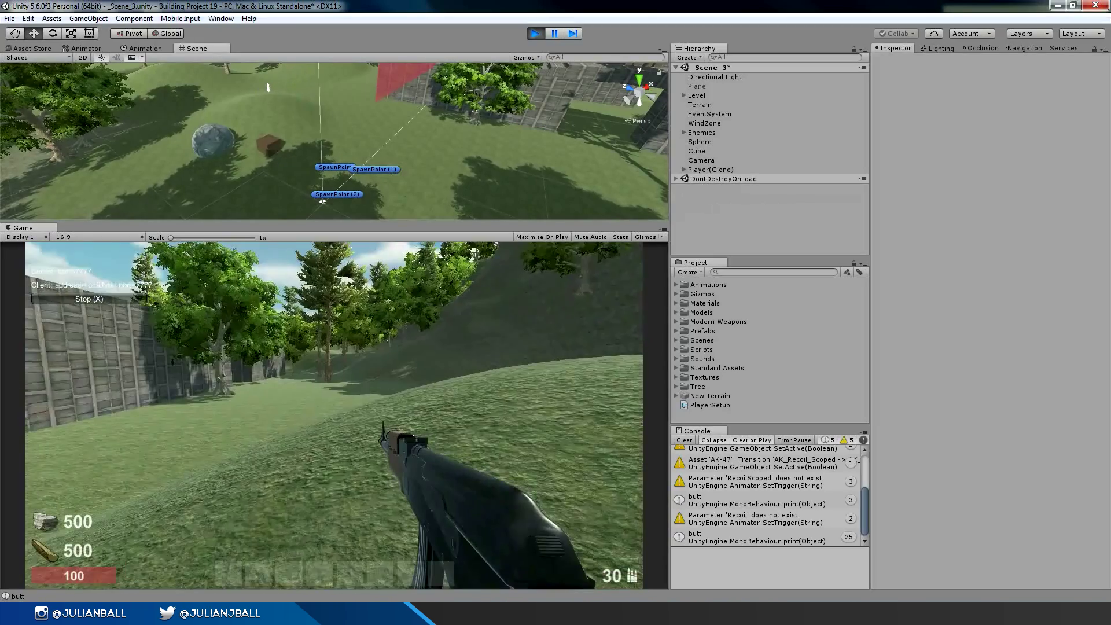
pyautogui.press('w')
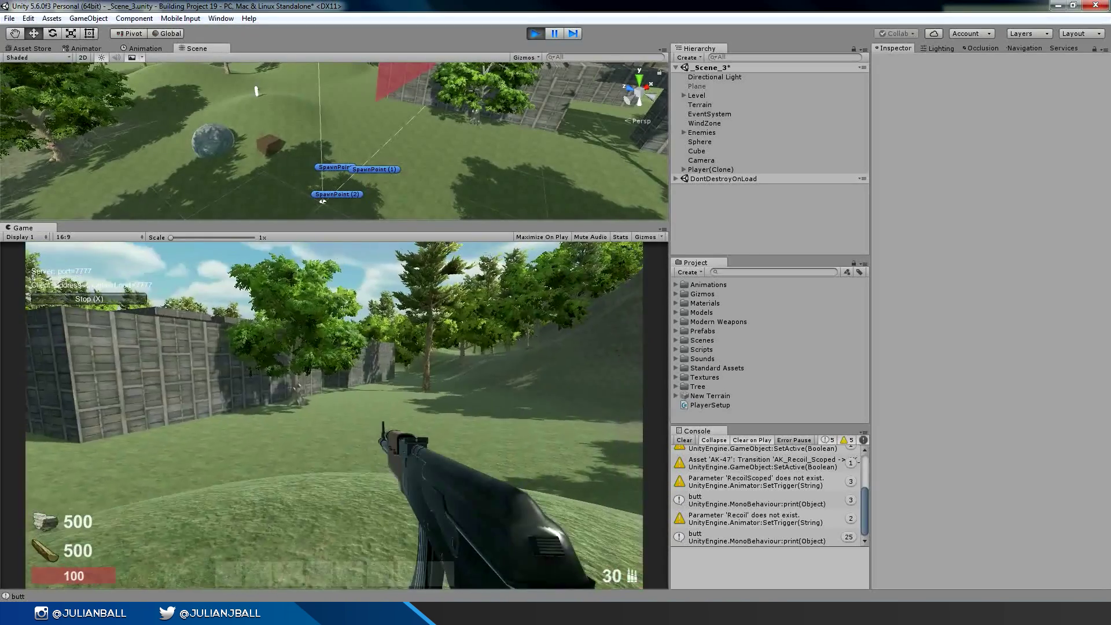
pyautogui.press('d')
pyautogui.press('2')
pyautogui.press('3')
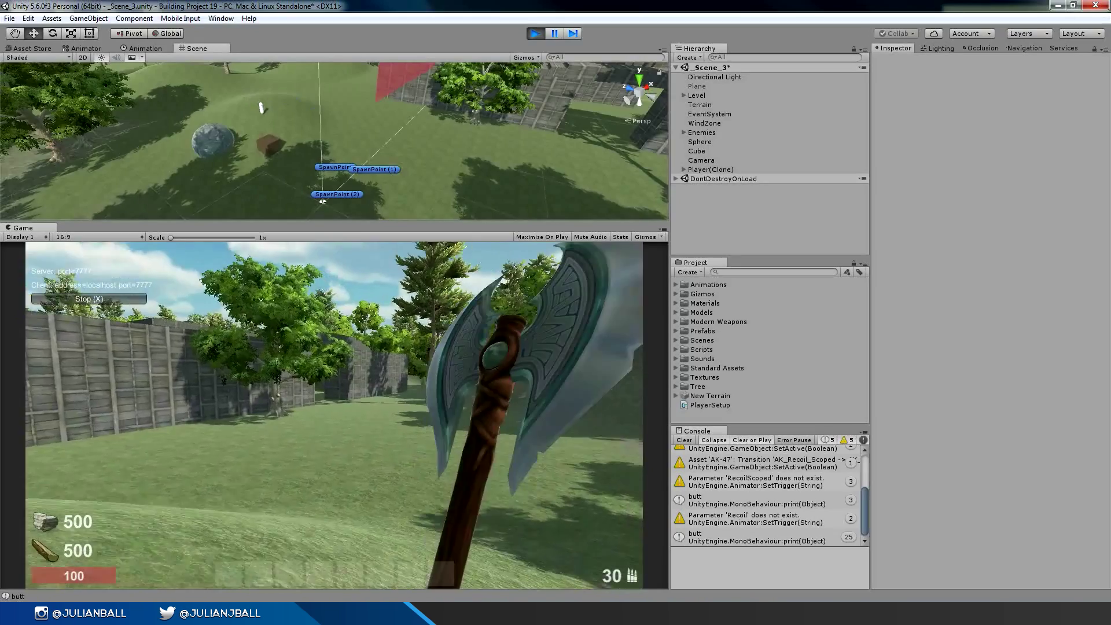
# Step: Test strafing and sprinting around the hill with the axe equipped
pyautogui.press('d')
pyautogui.press('a')
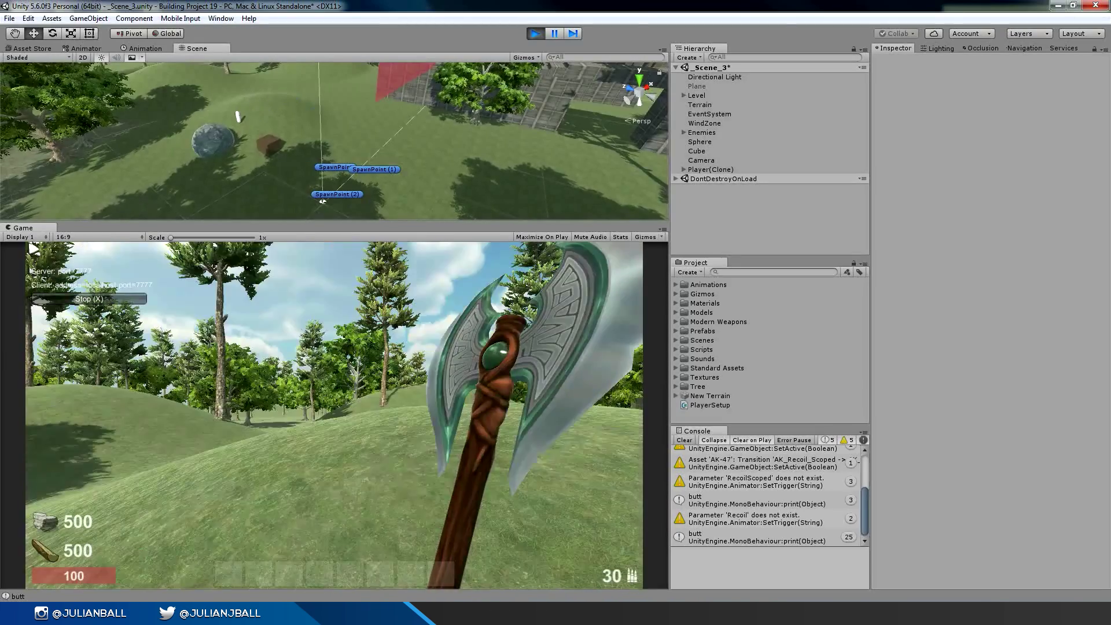
pyautogui.press('w')
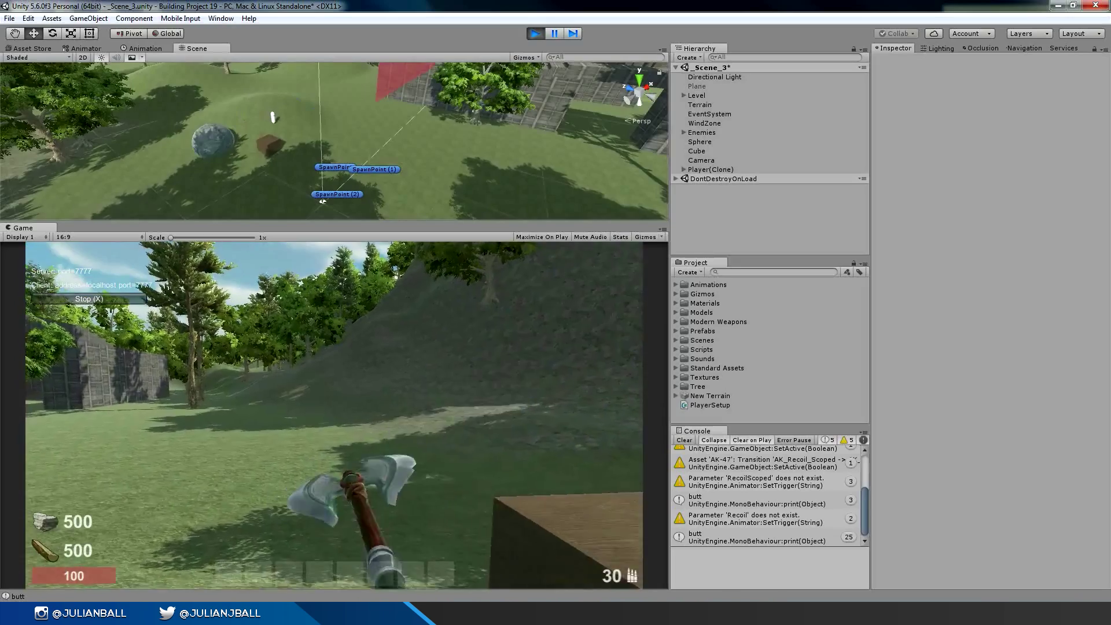
pyautogui.press('w')
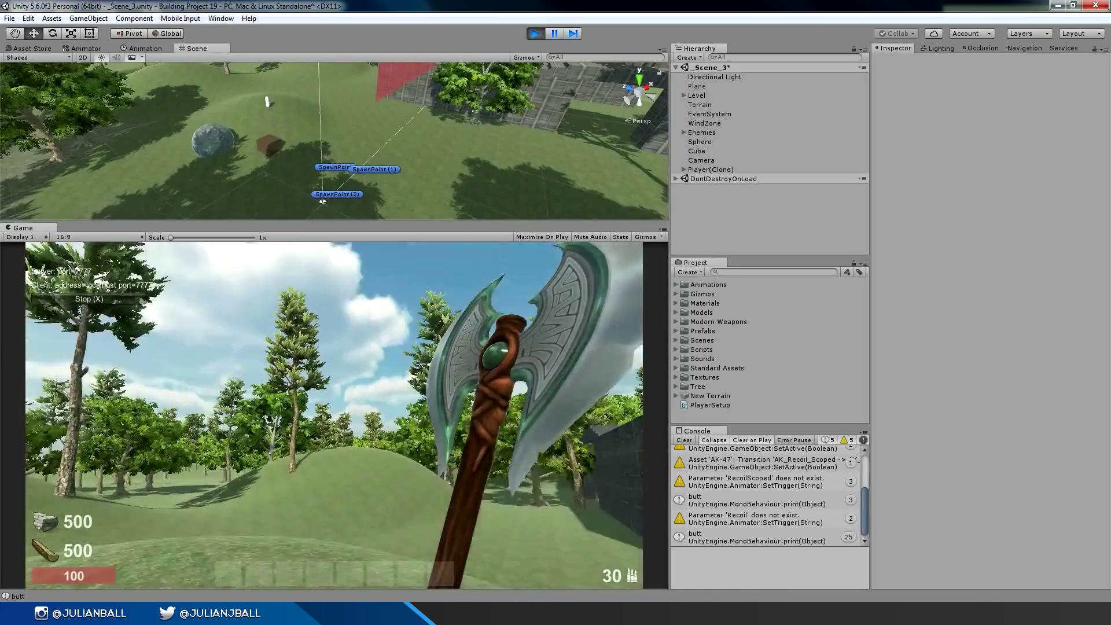
pyautogui.press('a')
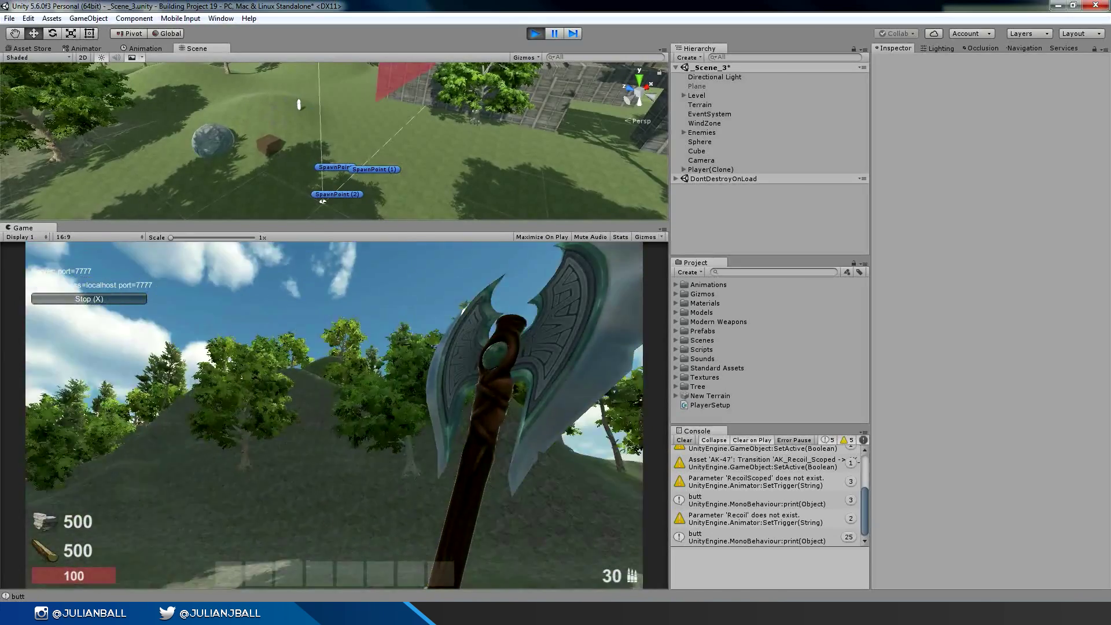
pyautogui.press('w')
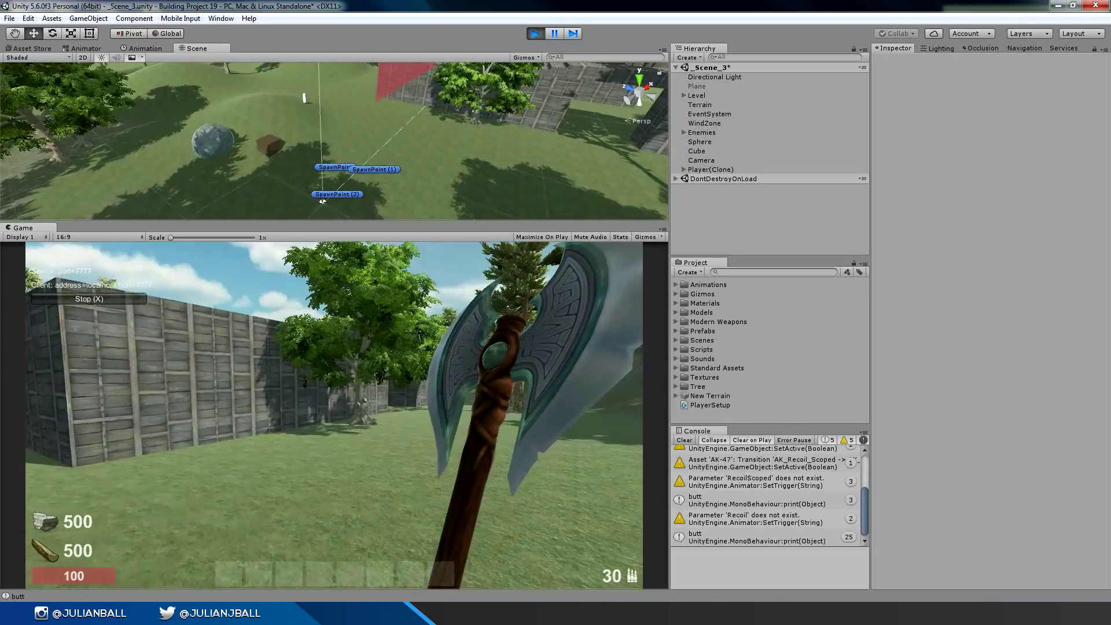
# Step: Run down past the brown cube to the spawn points and back to the cube with the axe
pyautogui.press('w')
pyautogui.press('w')
pyautogui.press('a')
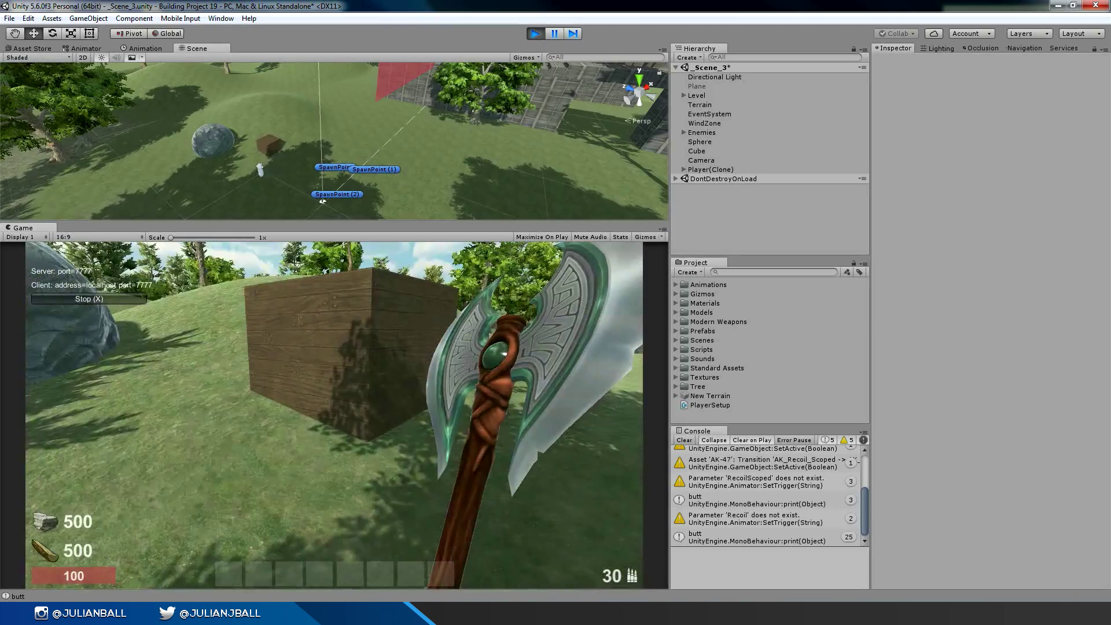
pyautogui.press('w')
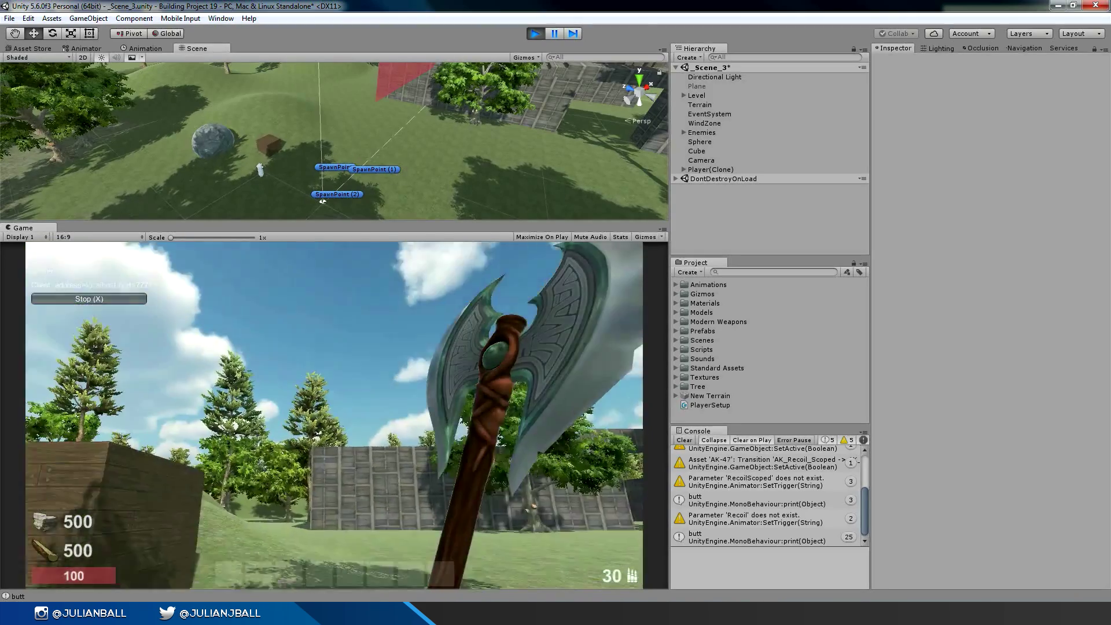
pyautogui.press('w')
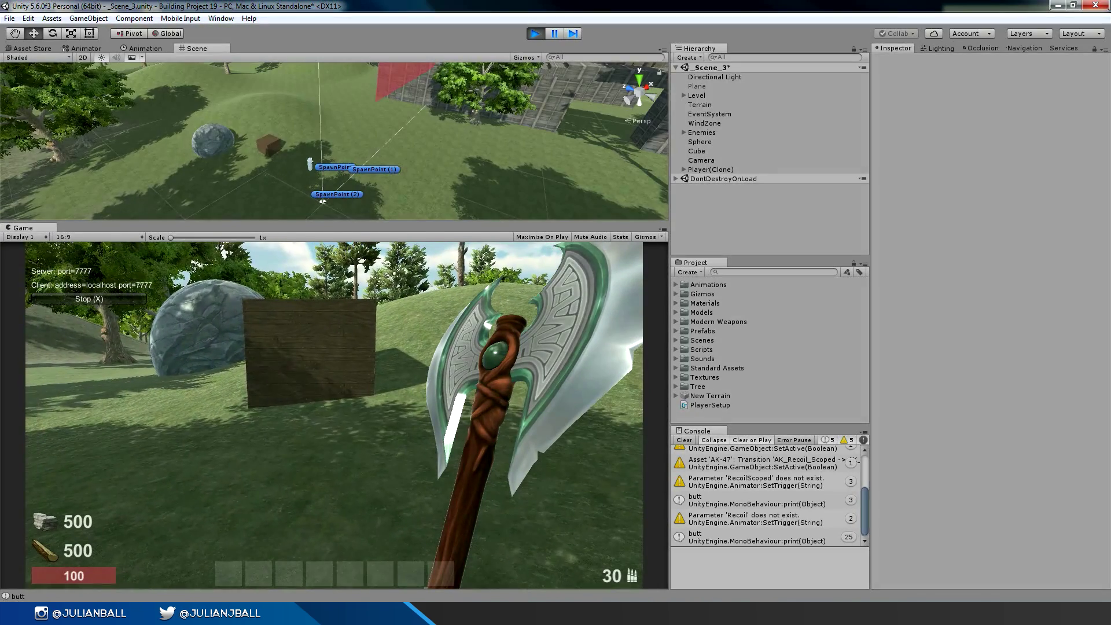
pyautogui.press('w')
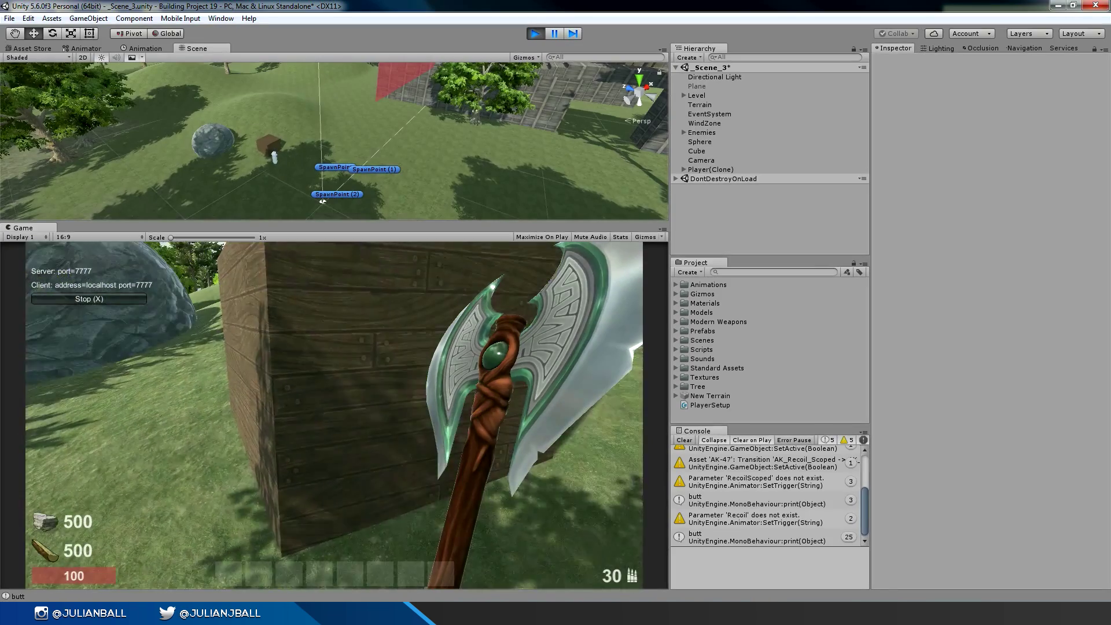
# Step: Move up against the wooden cube and strike it repeatedly with the axe to gather wood
pyautogui.press('s')
pyautogui.press('w')
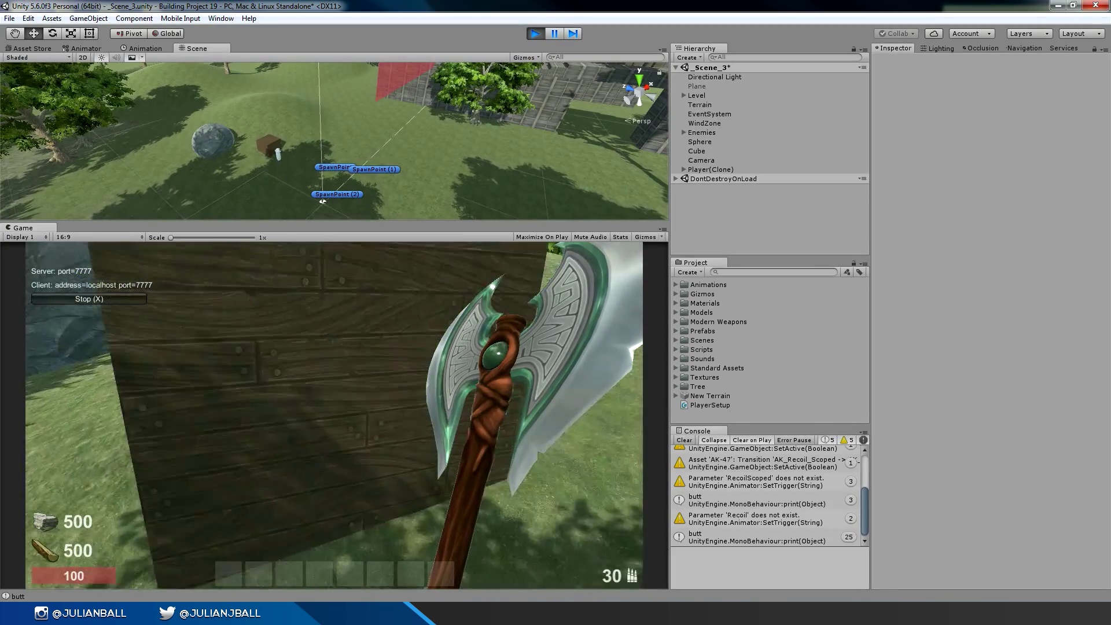
pyautogui.press('w')
pyautogui.click(333, 416)
pyautogui.click(333, 415)
pyautogui.click(334, 415)
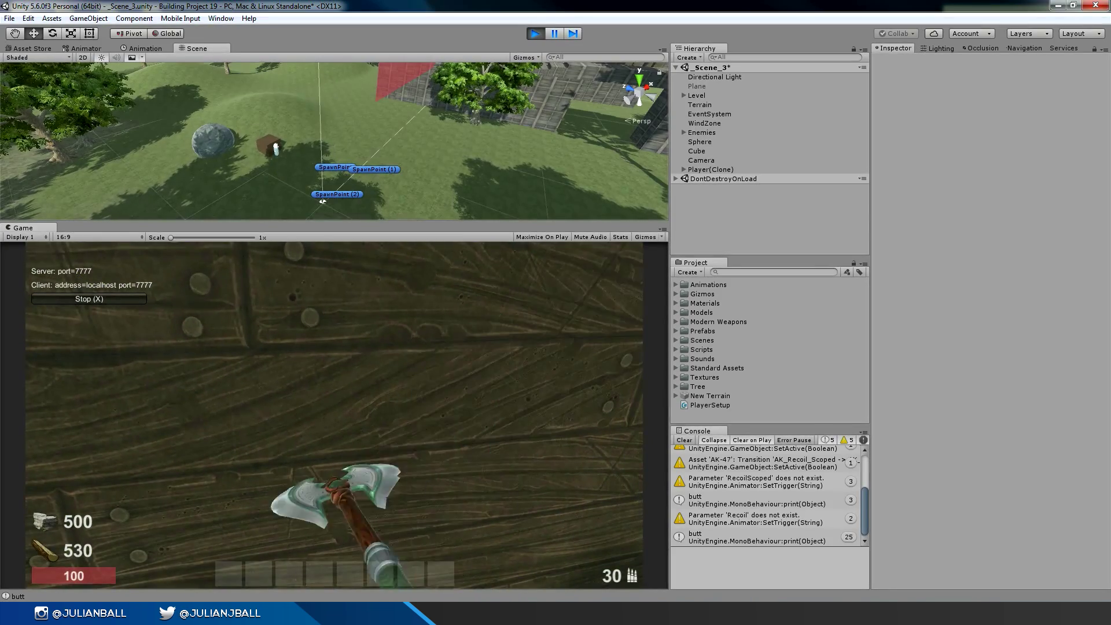
pyautogui.click(334, 415)
pyautogui.click(334, 415)
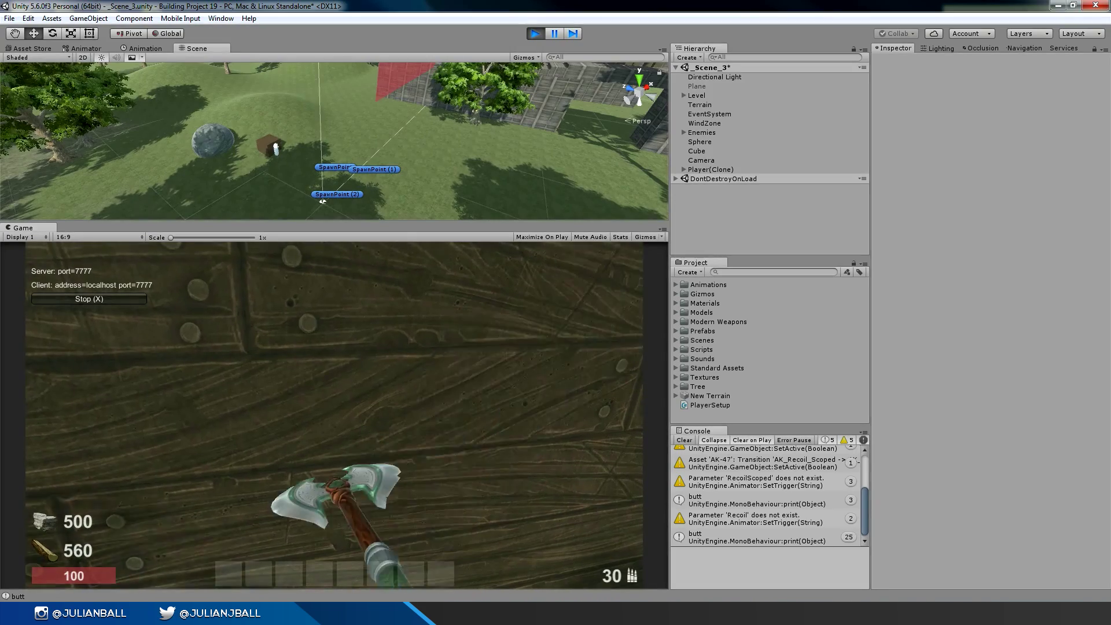
# Step: Run to the stone sphere and strike it repeatedly with the axe to gather stone
pyautogui.press('w')
pyautogui.scroll(-1, 334, 415)
pyautogui.scroll(1, 334, 415)
pyautogui.click(334, 415)
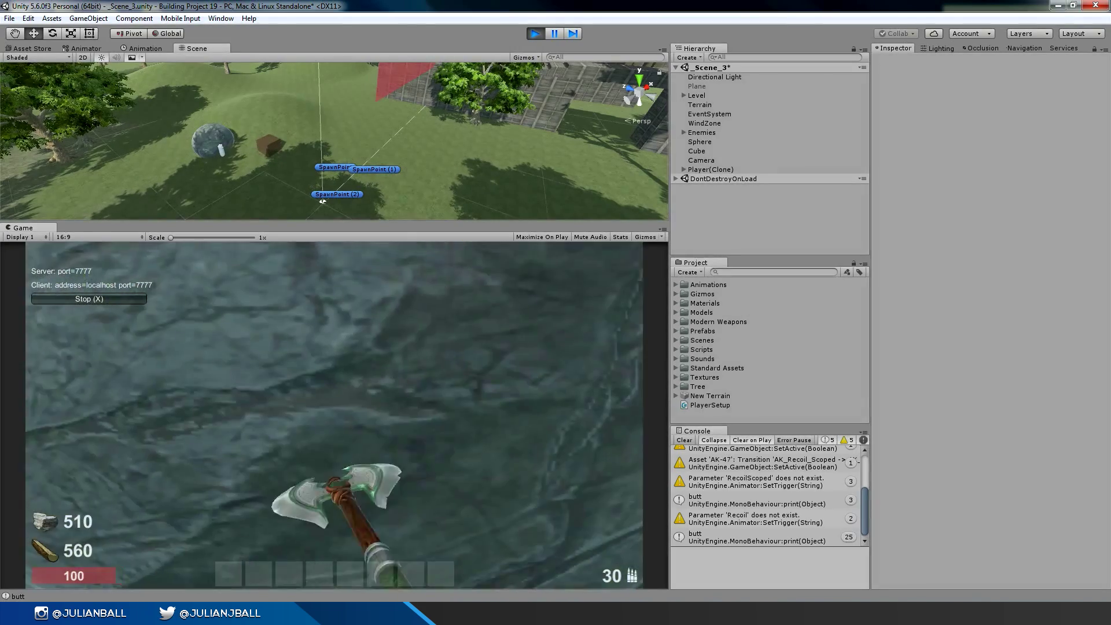
pyautogui.click(334, 415)
pyautogui.click(334, 415)
pyautogui.click(334, 415)
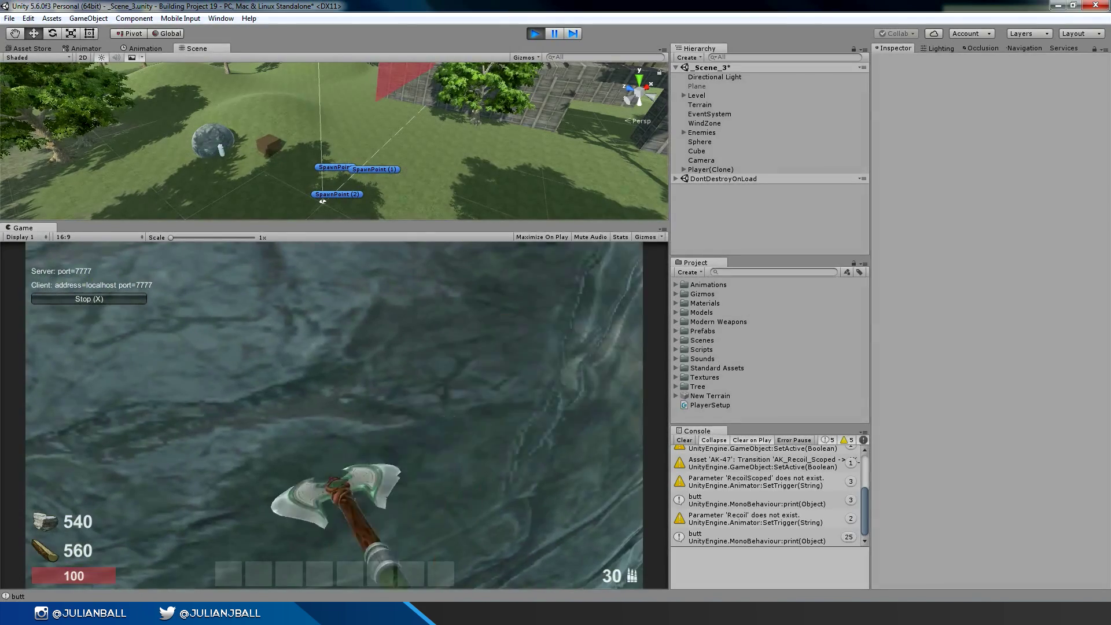
# Step: Switch to the hammer and run out onto the open grass facing the walls
pyautogui.press('d')
pyautogui.scroll(-1, 334, 415)
pyautogui.press('w')
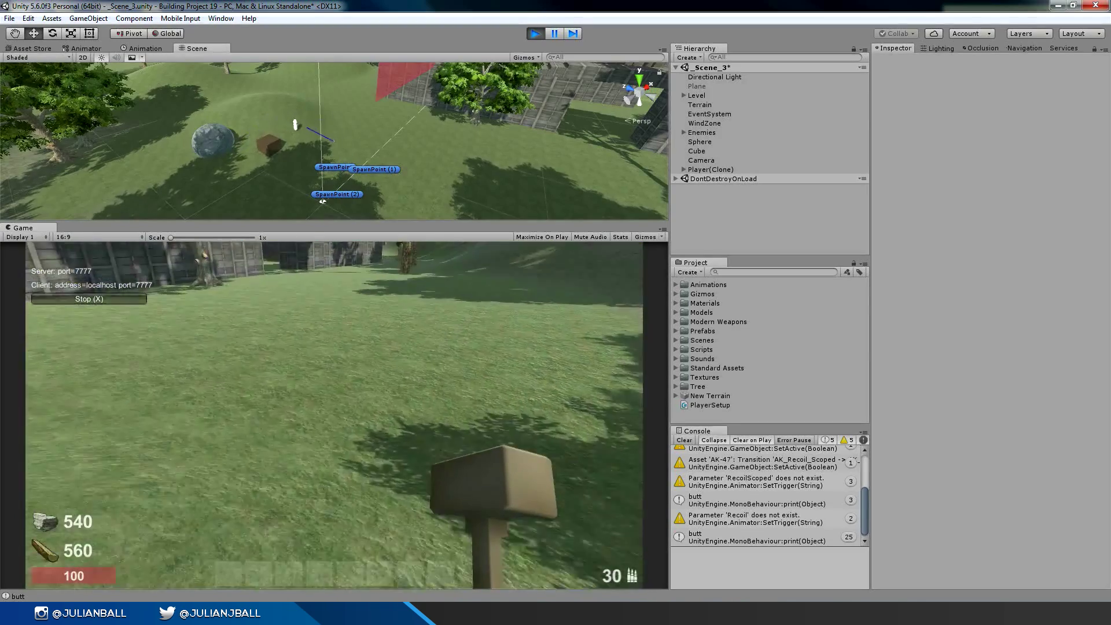
pyautogui.press('w')
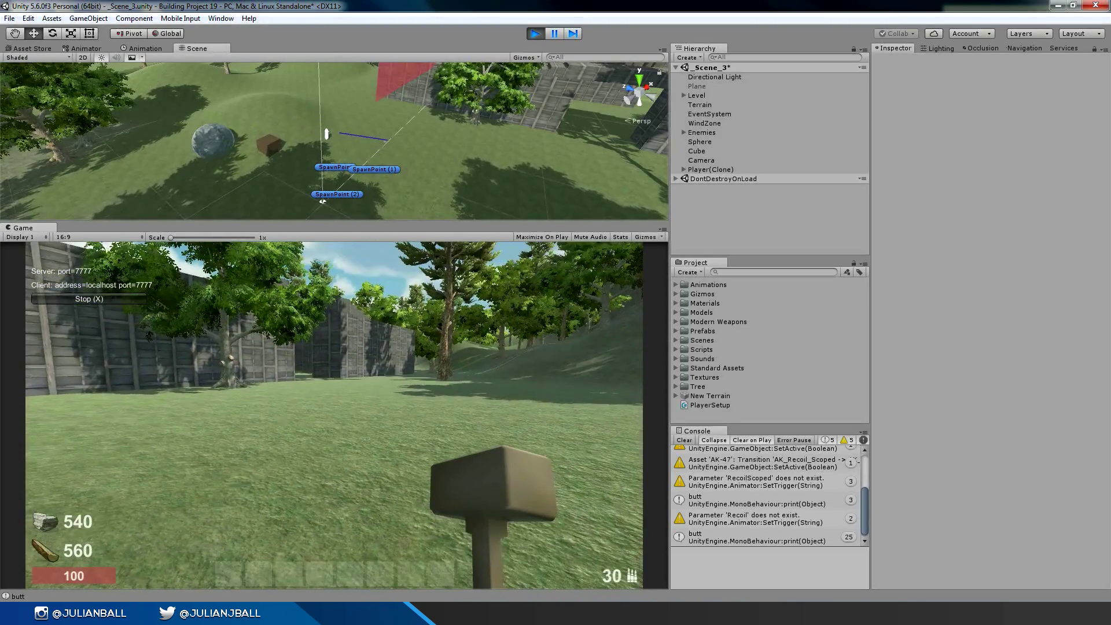
# Step: Release the cursor, stop the play test and enlarge the Scene view
pyautogui.press('Escape')
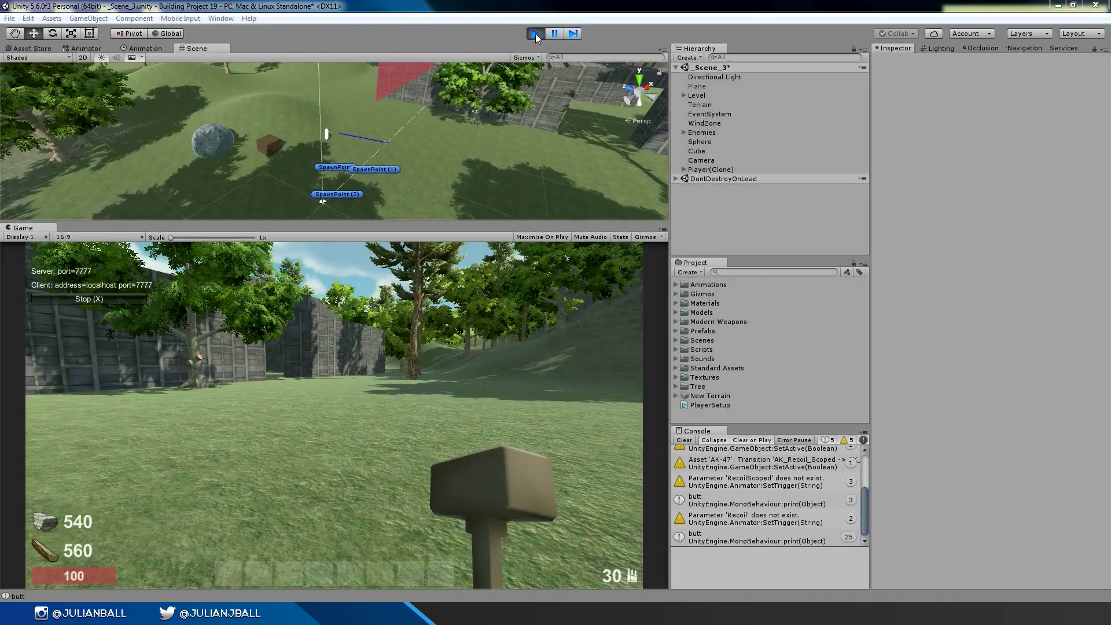
pyautogui.click(536, 34)
pyautogui.click(535, 34)
pyautogui.moveTo(196, 223); pyautogui.dragTo(196, 344)
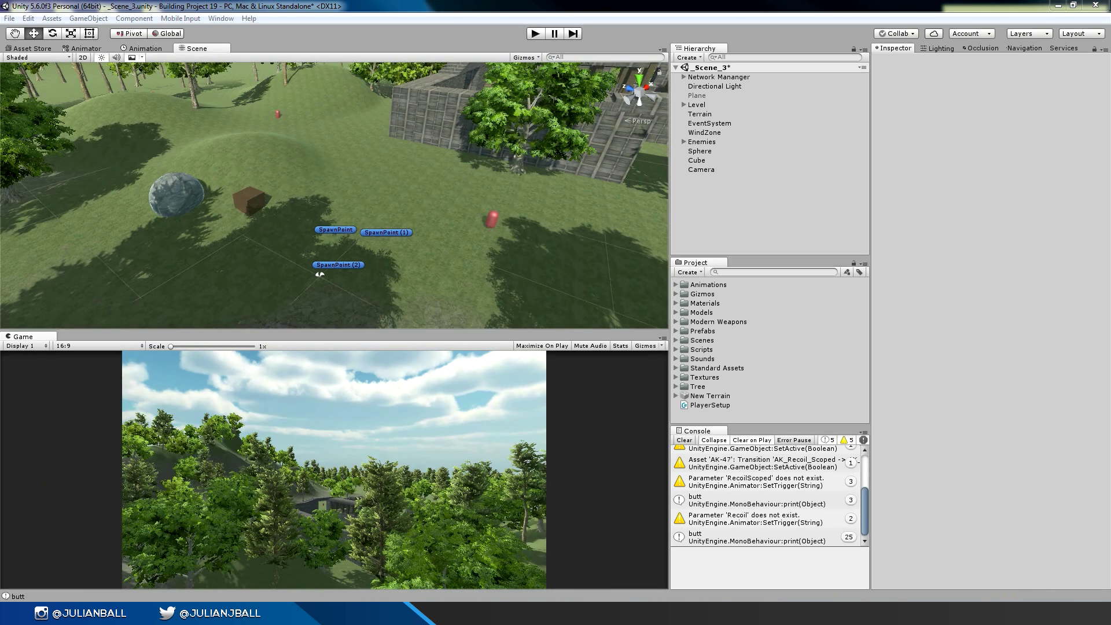
# Step: Place the Player prefab on the terrain at about X 11.16, Y 1.9, Z 7.73 and frame it in the Scene view
pyautogui.click(675, 331)
pyautogui.scroll(-3, 750, 364)
pyautogui.moveTo(701, 400); pyautogui.dragTo(421, 228)
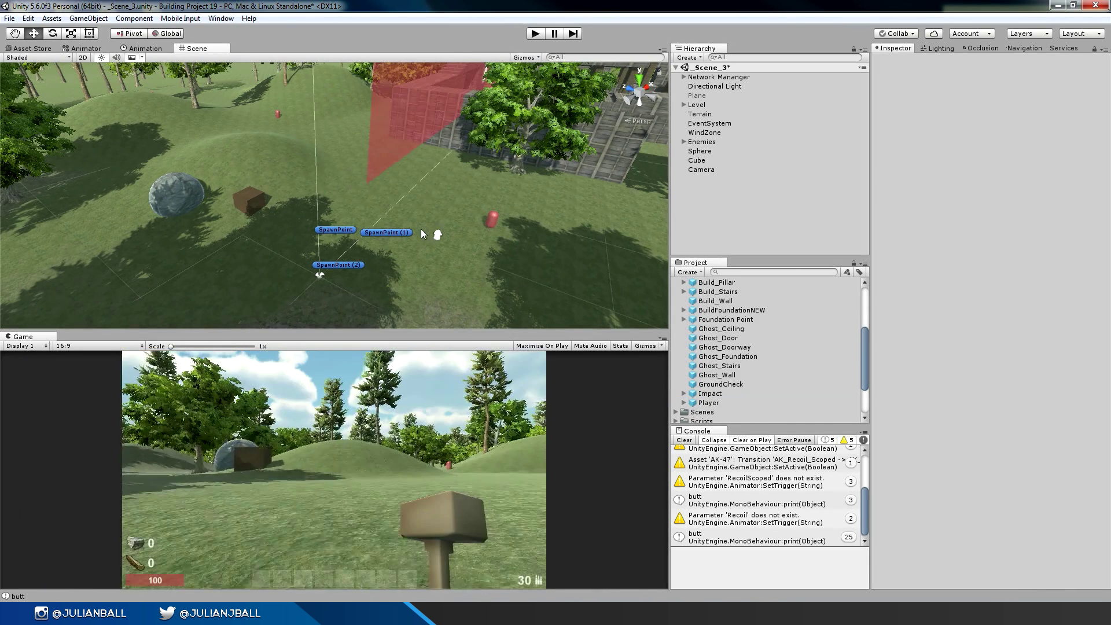
pyautogui.click(326, 180)
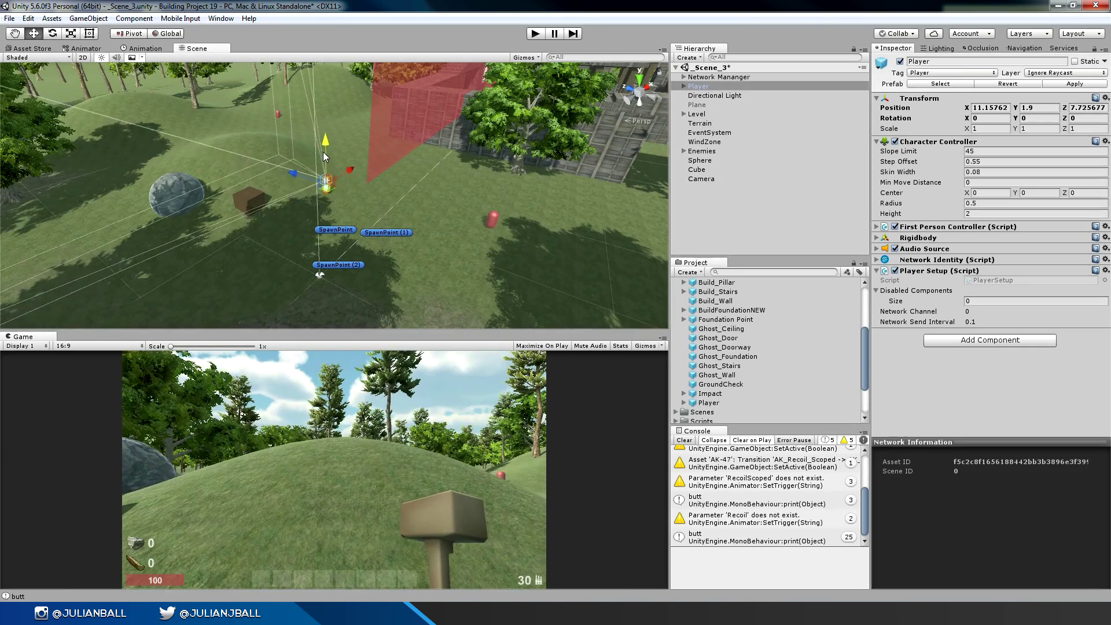
pyautogui.press('f')
pyautogui.scroll(-6, 323, 157)
pyautogui.keyDown('alt'); pyautogui.moveTo(174, 203); pyautogui.dragTo(384, 235); pyautogui.keyUp('alt')
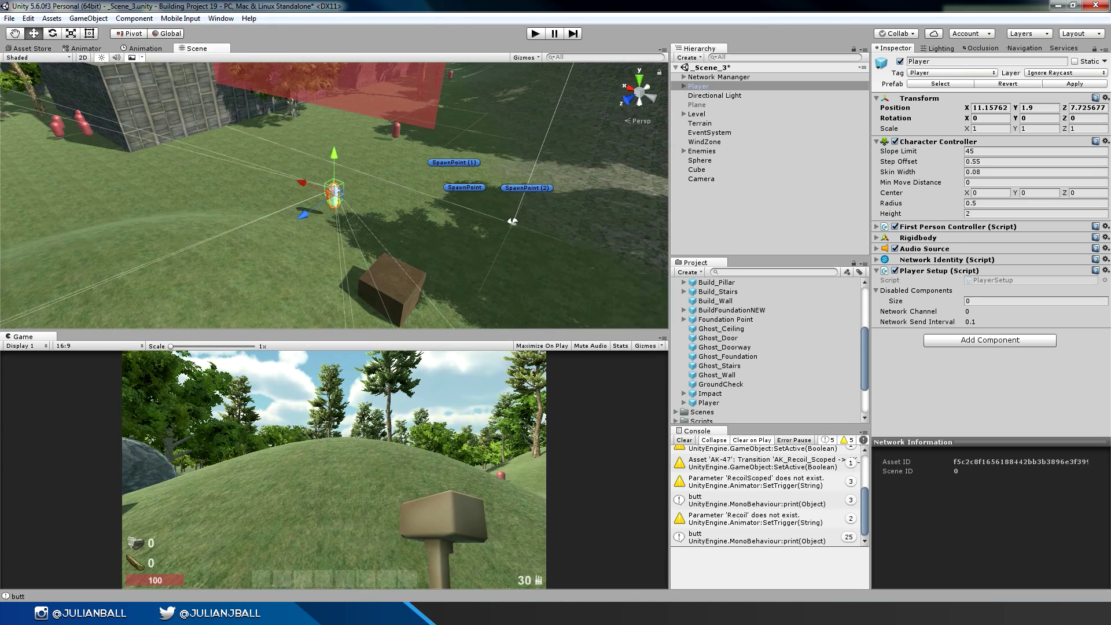
# Step: Clear the console, add the Ghost_Ceiling prefab to the scene and activate it
pyautogui.click(788, 311)
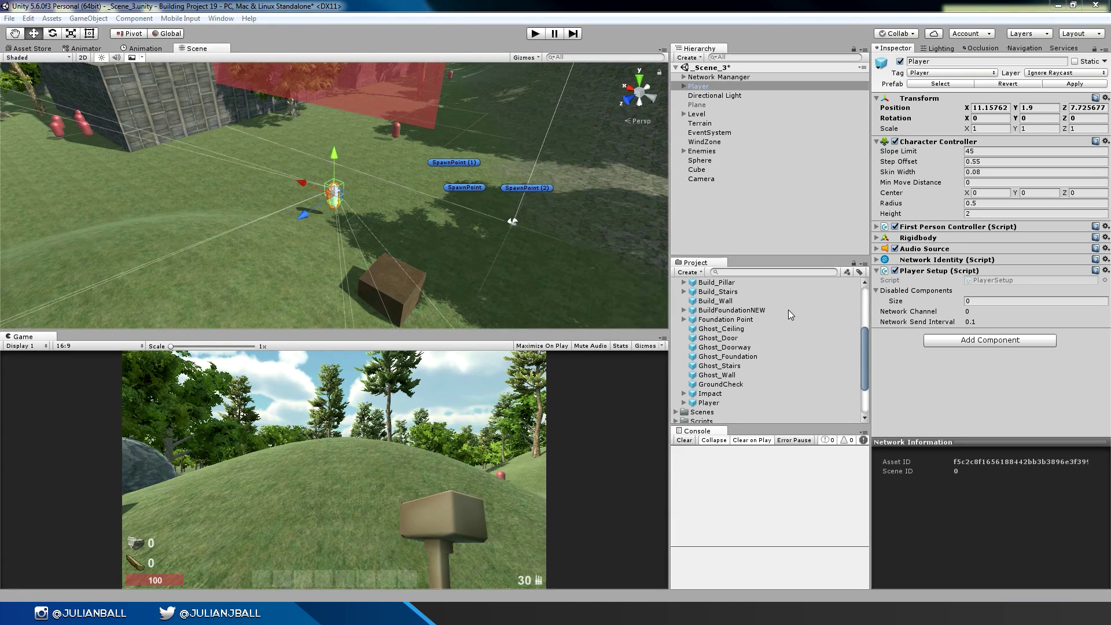
pyautogui.click(721, 329)
pyautogui.keyDown('shift'); pyautogui.click(718, 375); pyautogui.keyUp('shift')
pyautogui.moveTo(711, 331); pyautogui.dragTo(230, 258)
pyautogui.moveTo(178, 307); pyautogui.dragTo(250, 260)
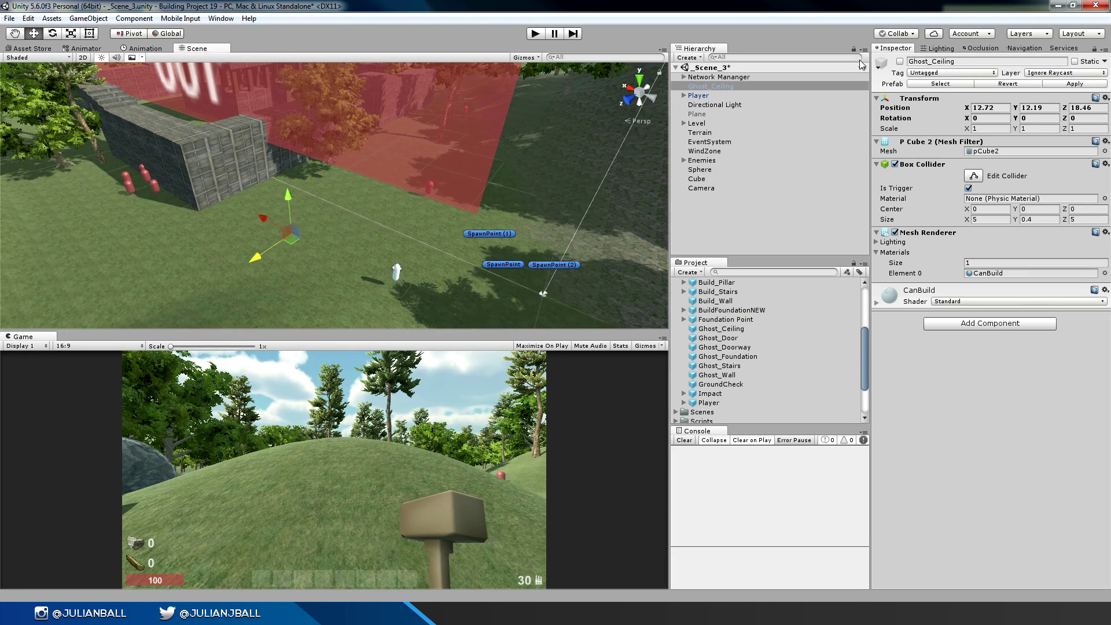
pyautogui.click(900, 62)
# Step: Move the Ghost_Ceiling object across the grass toward the far side of the level, away from the Player
pyautogui.moveTo(327, 241); pyautogui.dragTo(346, 189, button='middle')
pyautogui.click(263, 201)
pyautogui.click(339, 206)
pyautogui.moveTo(279, 206); pyautogui.dragTo(358, 115)
pyautogui.click(384, 89)
pyautogui.click(376, 121)
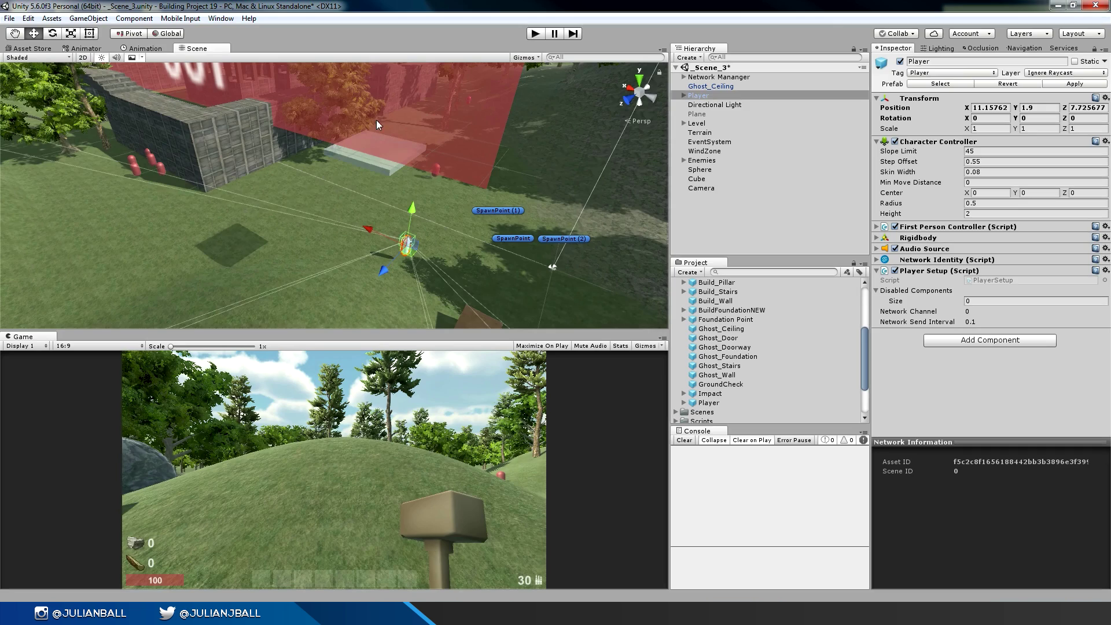
pyautogui.click(372, 157)
pyautogui.click(374, 160)
# Step: Select the Player, expand its FirstPersonCharacter and WeaponManager children, and inspect the AK-47's components
pyautogui.moveTo(479, 205)
pyautogui.keyDown('alt'); pyautogui.mouseDown()
pyautogui.moveTo(393, 206)
pyautogui.moveTo(324, 144)
pyautogui.mouseUp(); pyautogui.keyUp('alt')
pyautogui.click(329, 132)
pyautogui.moveTo(334, 123); pyautogui.dragTo(334, 174, button='middle')
pyautogui.click(335, 171)
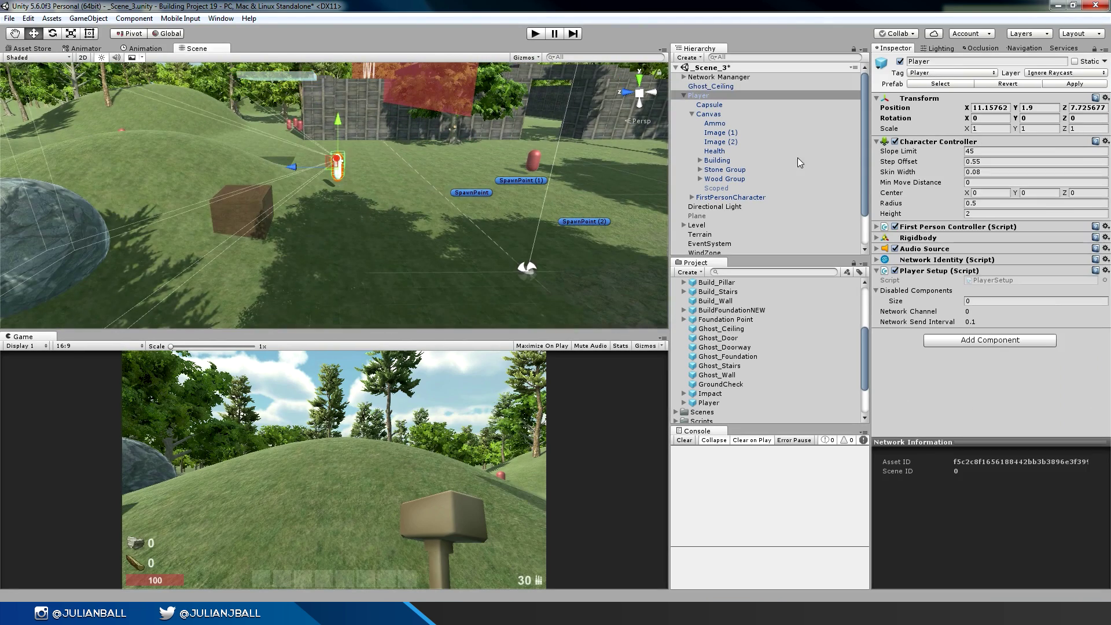
pyautogui.click(692, 114)
pyautogui.click(692, 123)
pyautogui.click(699, 141)
pyautogui.click(718, 160)
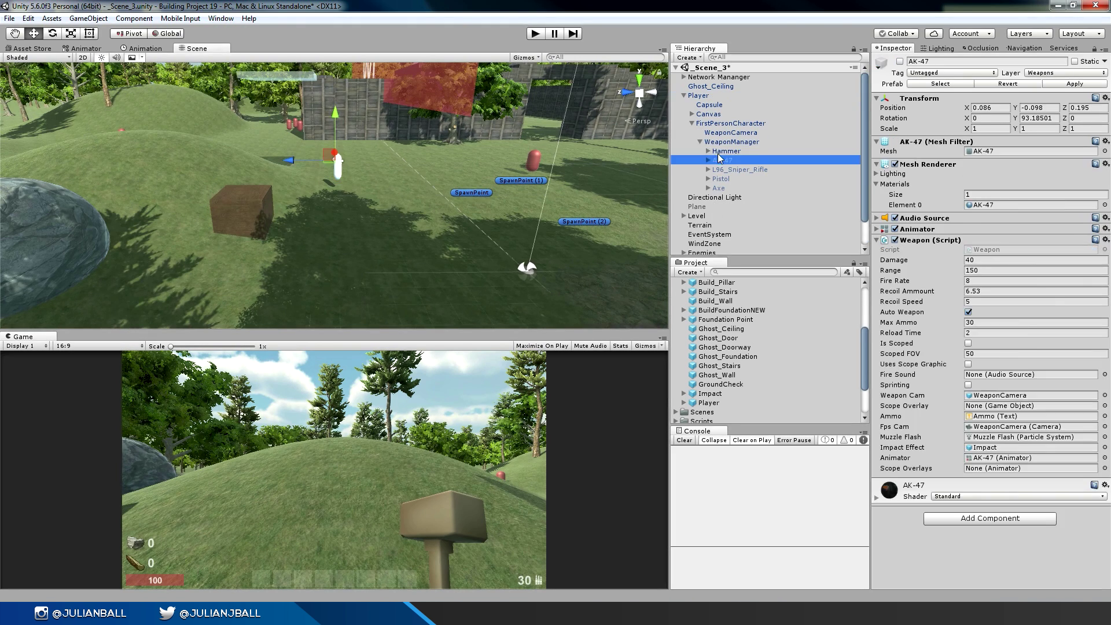
# Step: Inspect the Hammer's Building Controller script and collapse its Ghost Objs list
pyautogui.click(725, 151)
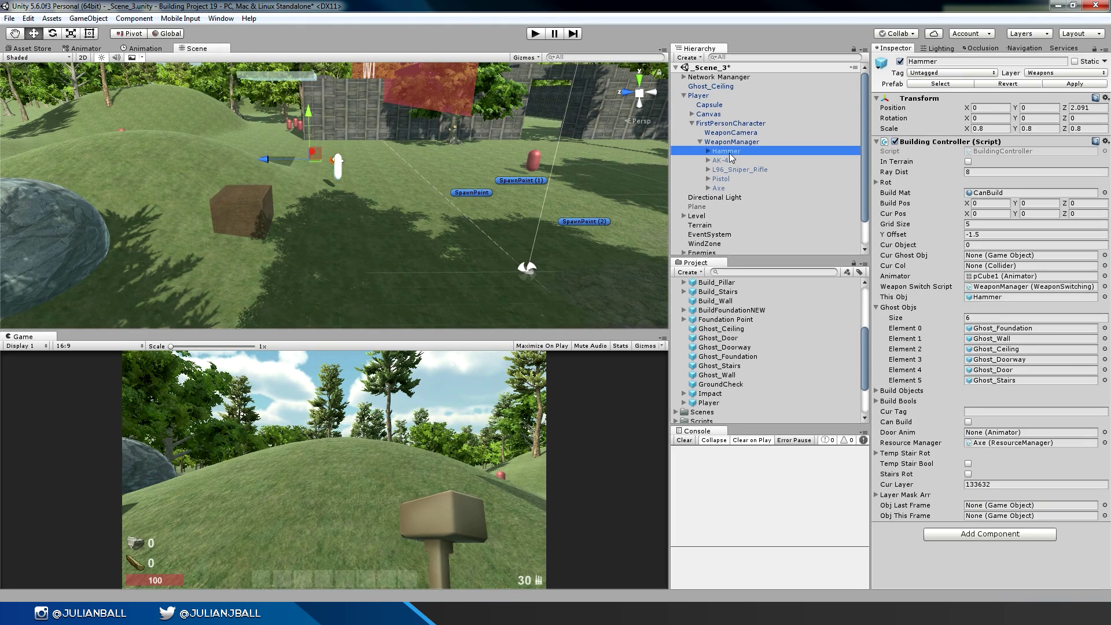
pyautogui.click(876, 307)
pyautogui.click(876, 307)
pyautogui.click(876, 308)
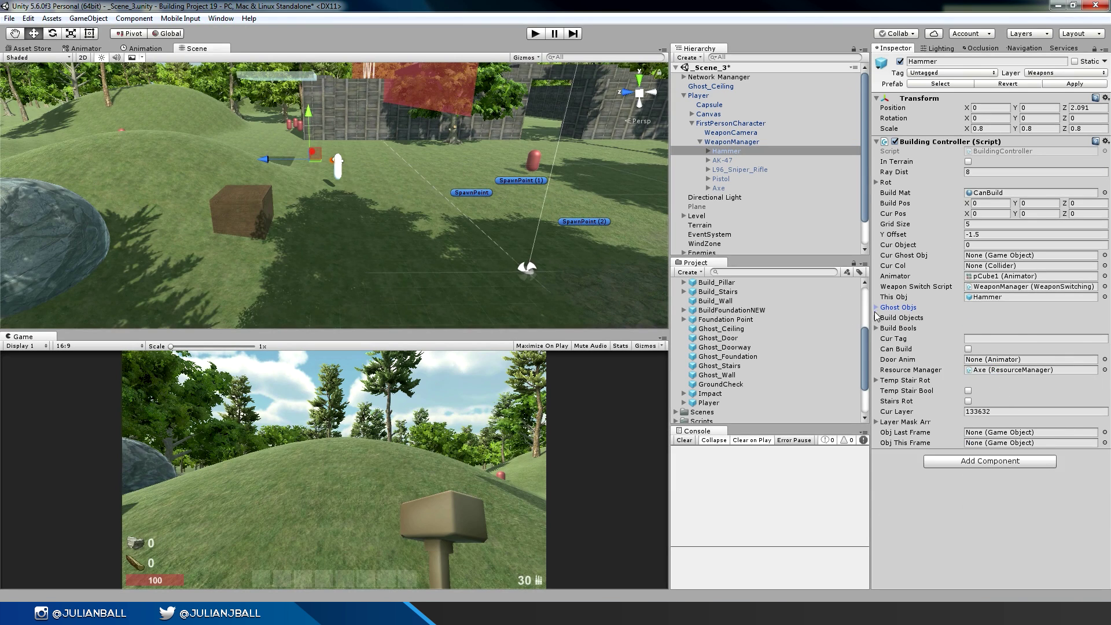
# Step: Expand the Hammer's Build Objects and Ghost Objs lists and locate the prefabs assigned to their elements
pyautogui.click(876, 318)
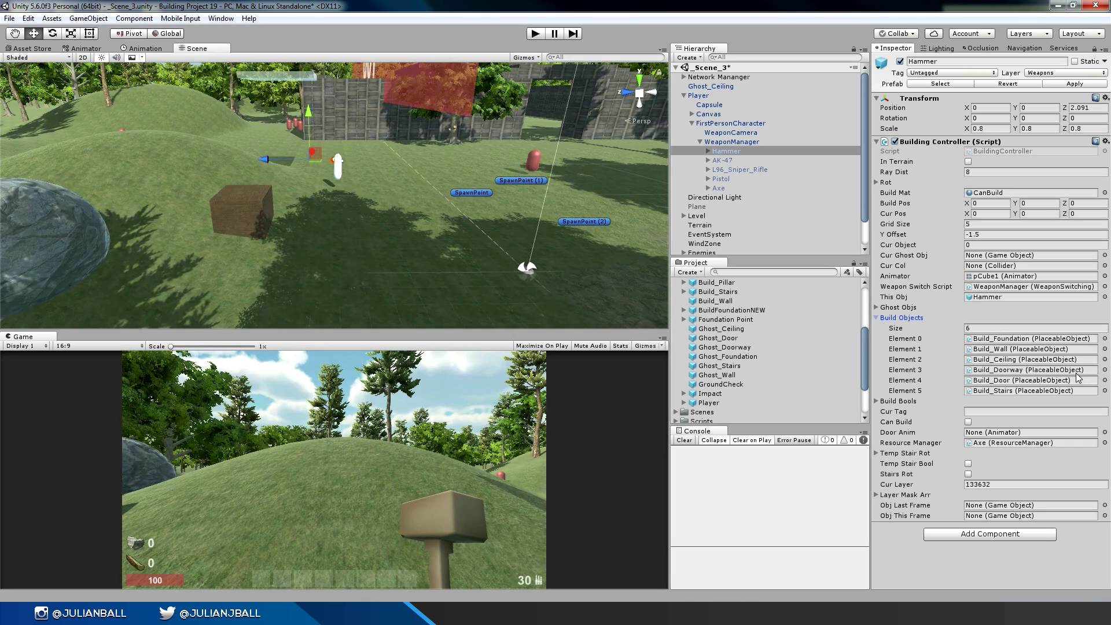
pyautogui.click(877, 307)
pyautogui.click(989, 328)
pyautogui.click(994, 338)
pyautogui.click(996, 349)
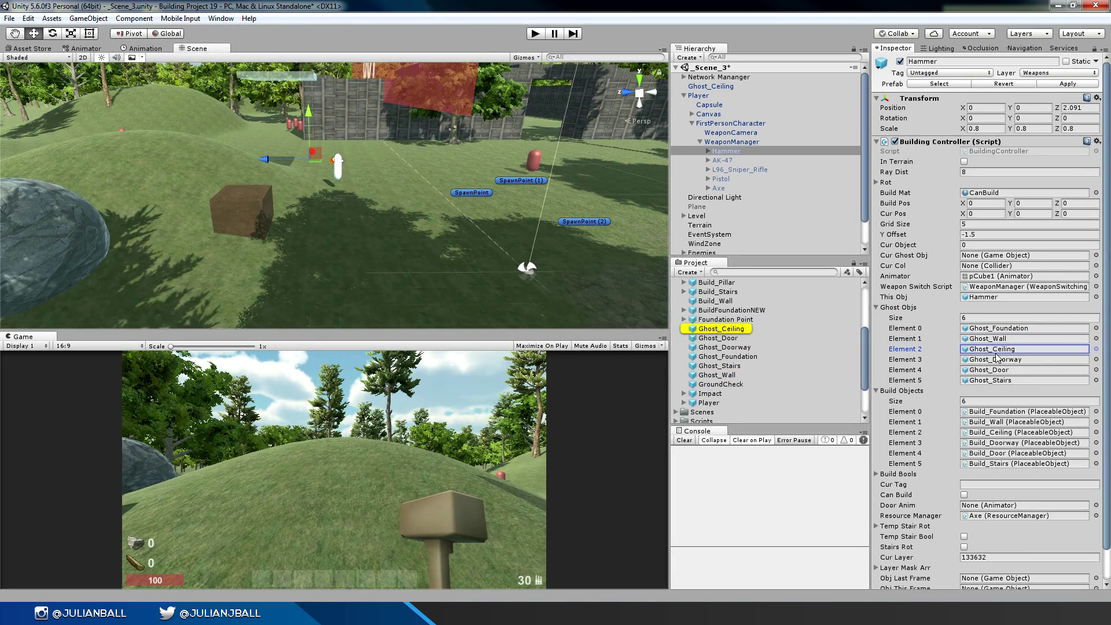
pyautogui.click(995, 328)
# Step: Inspect the Ghost_Ceiling object's components and reselect the Hammer under WeaponManager
pyautogui.keyDown('alt'); pyautogui.moveTo(191, 225); pyautogui.dragTo(252, 191); pyautogui.keyUp('alt')
pyautogui.click(343, 174)
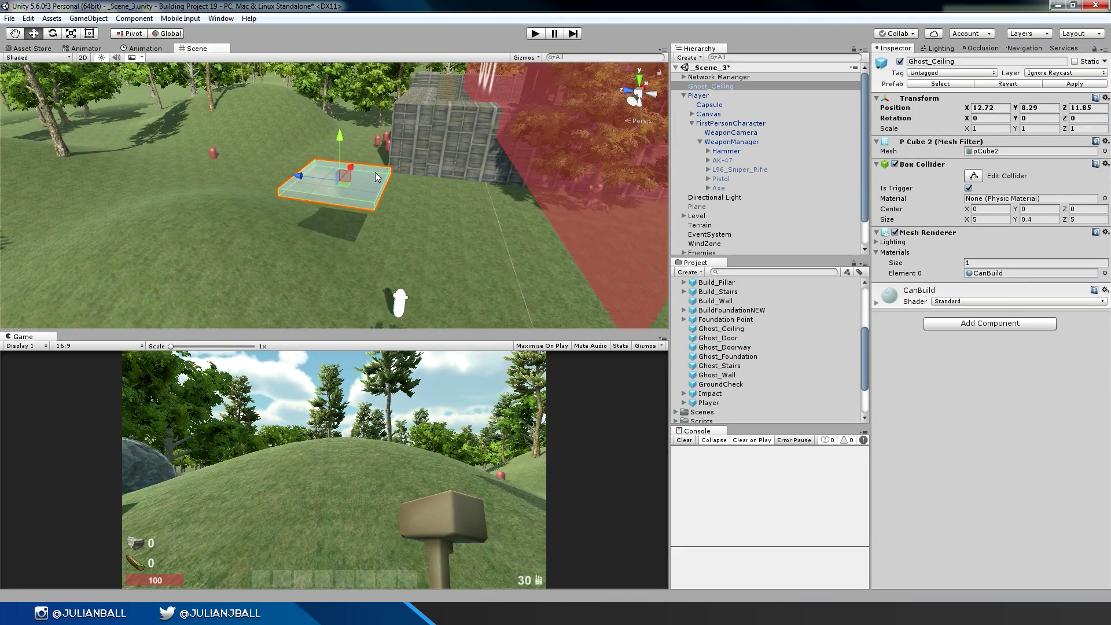
pyautogui.keyDown('alt'); pyautogui.moveTo(376, 238); pyautogui.dragTo(370, 214); pyautogui.keyUp('alt')
pyautogui.click(726, 151)
pyautogui.press('f')
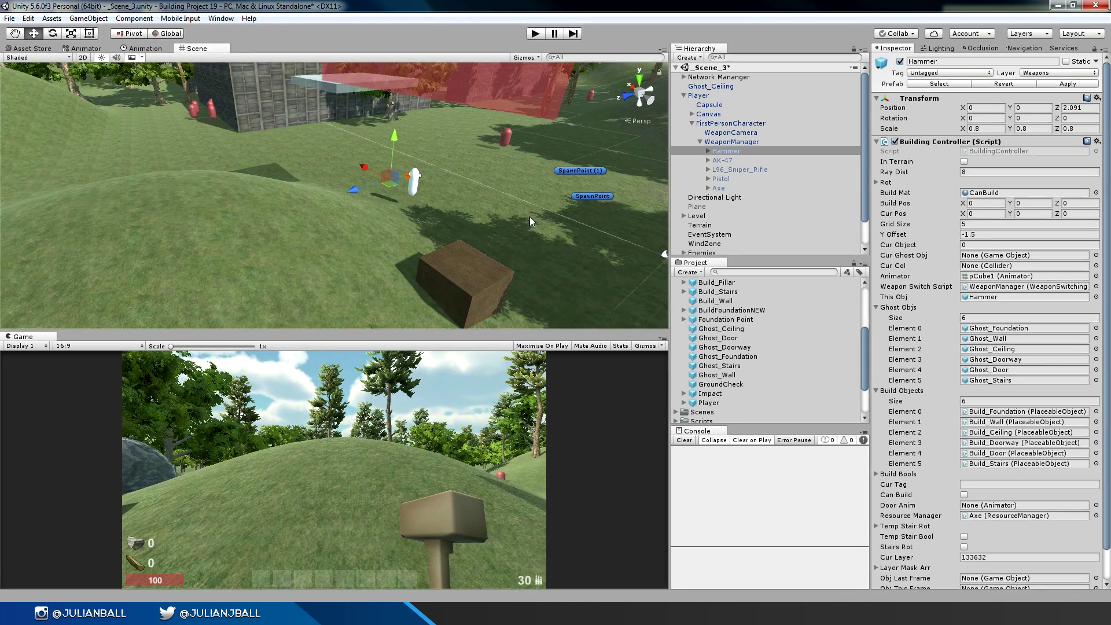
# Step: Examine the placement of the ghost ceiling relative to the Hammer and Player from several angles and distances
pyautogui.keyDown('alt'); pyautogui.moveTo(530, 217); pyautogui.dragTo(363, 244); pyautogui.keyUp('alt')
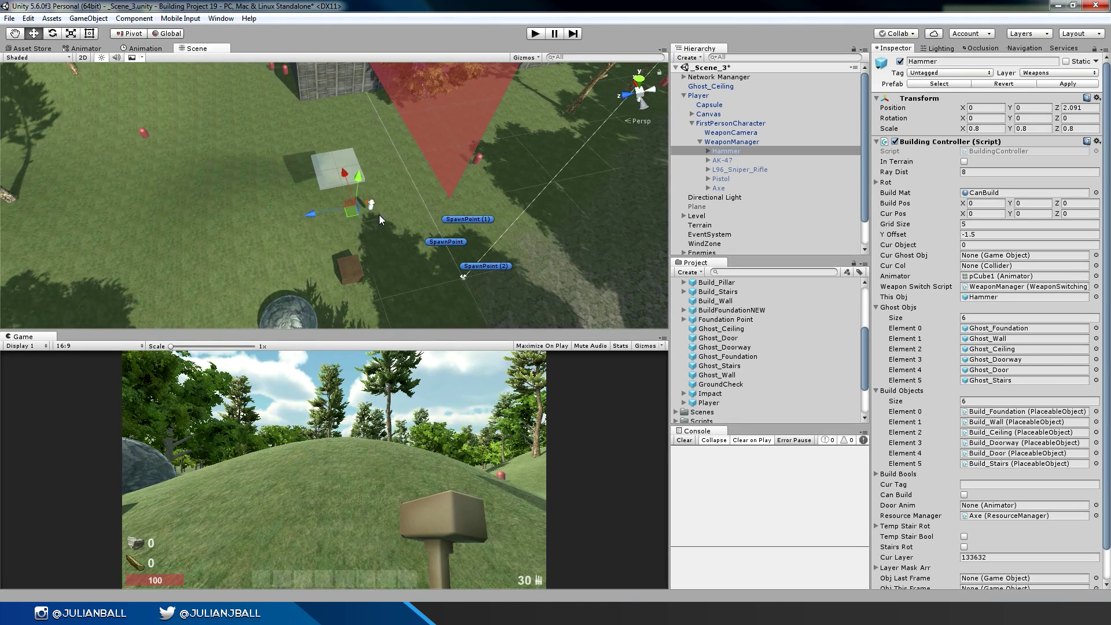
pyautogui.scroll(2, 379, 215)
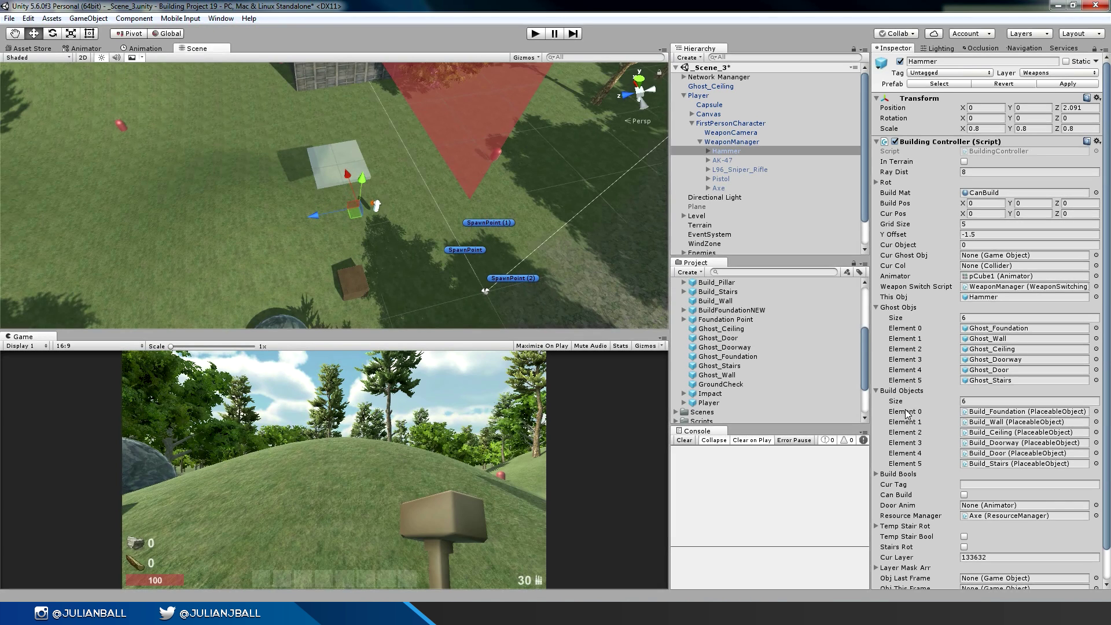
pyautogui.scroll(-8, 452, 247)
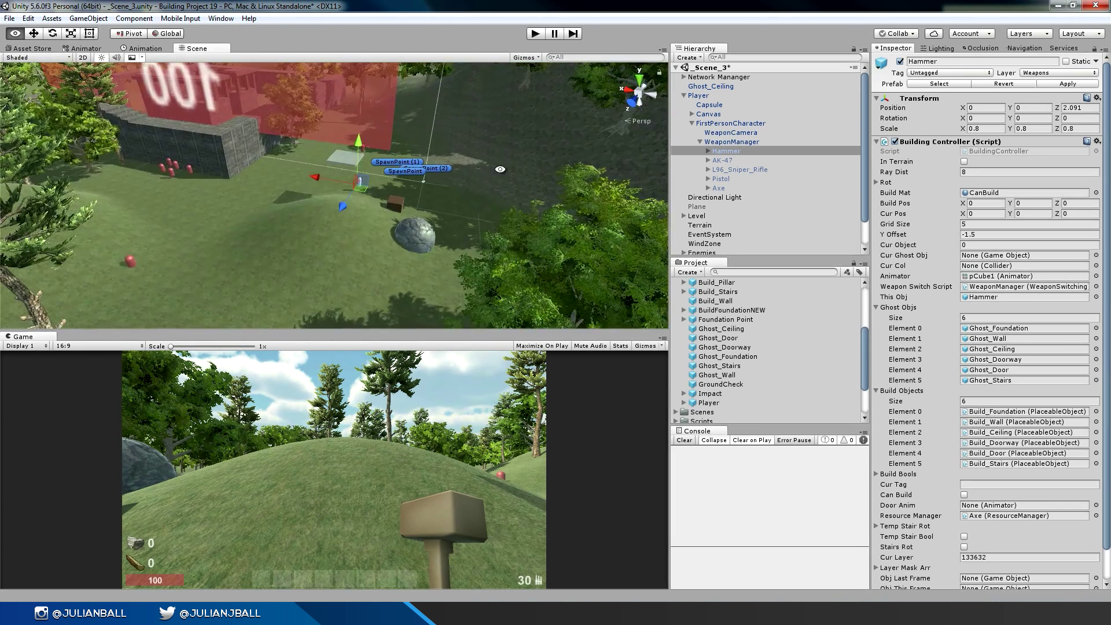
pyautogui.scroll(10, 452, 248)
pyautogui.moveTo(446, 176); pyautogui.dragTo(443, 216, button='middle')
pyautogui.keyDown('alt'); pyautogui.moveTo(443, 216); pyautogui.dragTo(269, 179); pyautogui.keyUp('alt')
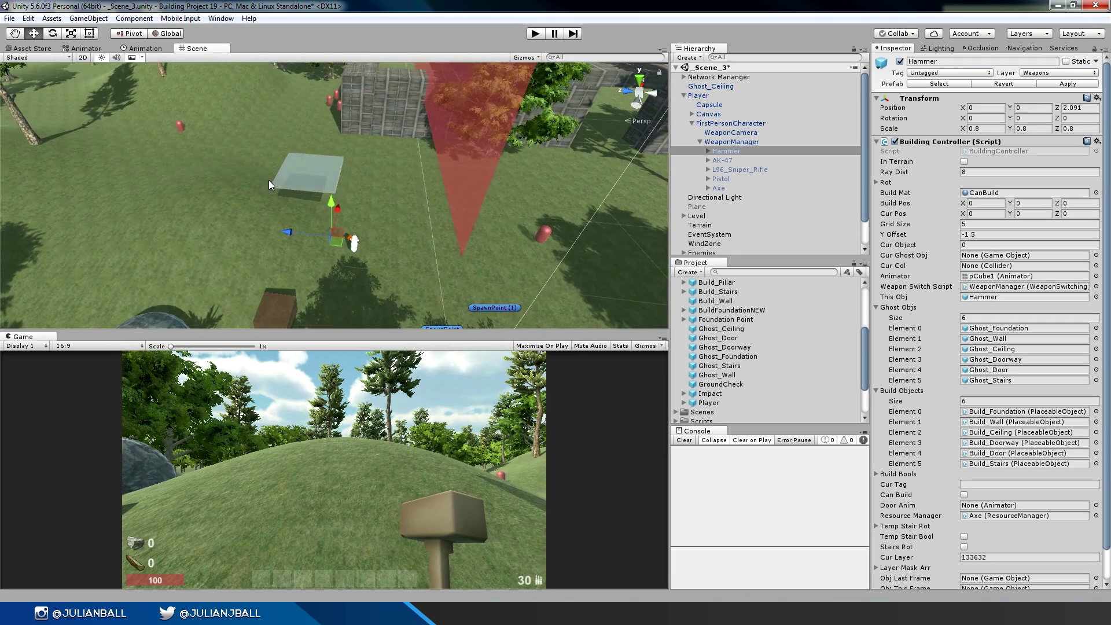
pyautogui.scroll(8, 317, 217)
pyautogui.keyDown('alt'); pyautogui.moveTo(382, 225); pyautogui.dragTo(483, 240); pyautogui.keyUp('alt')
pyautogui.moveTo(483, 240); pyautogui.dragTo(509, 253, button='right')
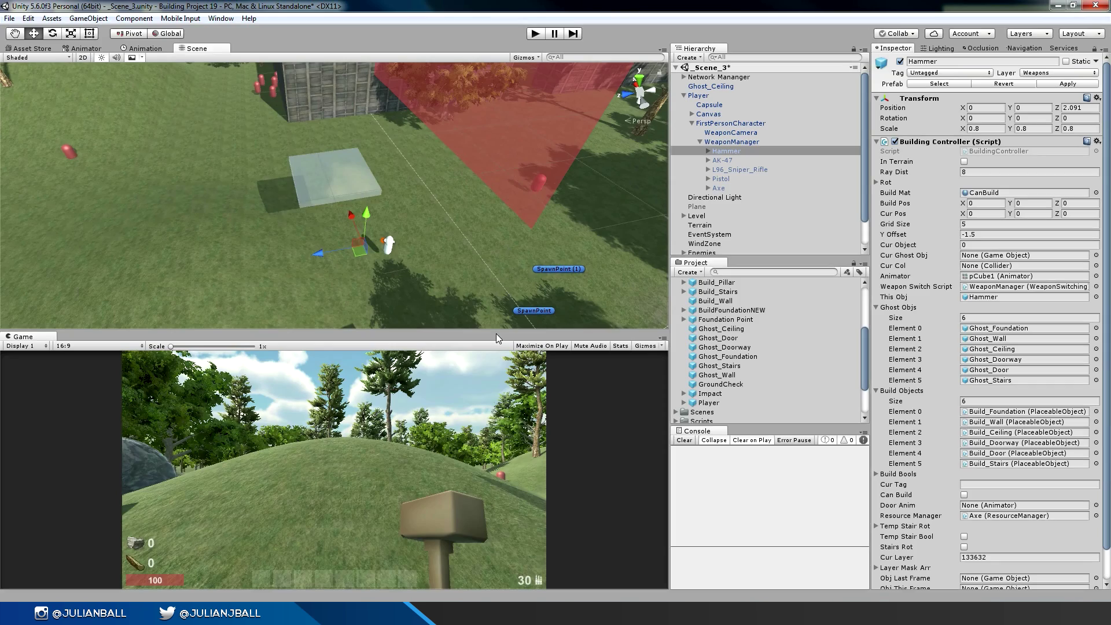
pyautogui.moveTo(496, 328); pyautogui.dragTo(503, 345)
pyautogui.moveTo(490, 241); pyautogui.dragTo(424, 149, button='right')
pyautogui.keyDown('alt'); pyautogui.moveTo(424, 149); pyautogui.dragTo(381, 216); pyautogui.keyUp('alt')
pyautogui.keyDown('alt'); pyautogui.moveTo(361, 214); pyautogui.dragTo(528, 237, button='right'); pyautogui.keyUp('alt')
pyautogui.scroll(3, 527, 236)
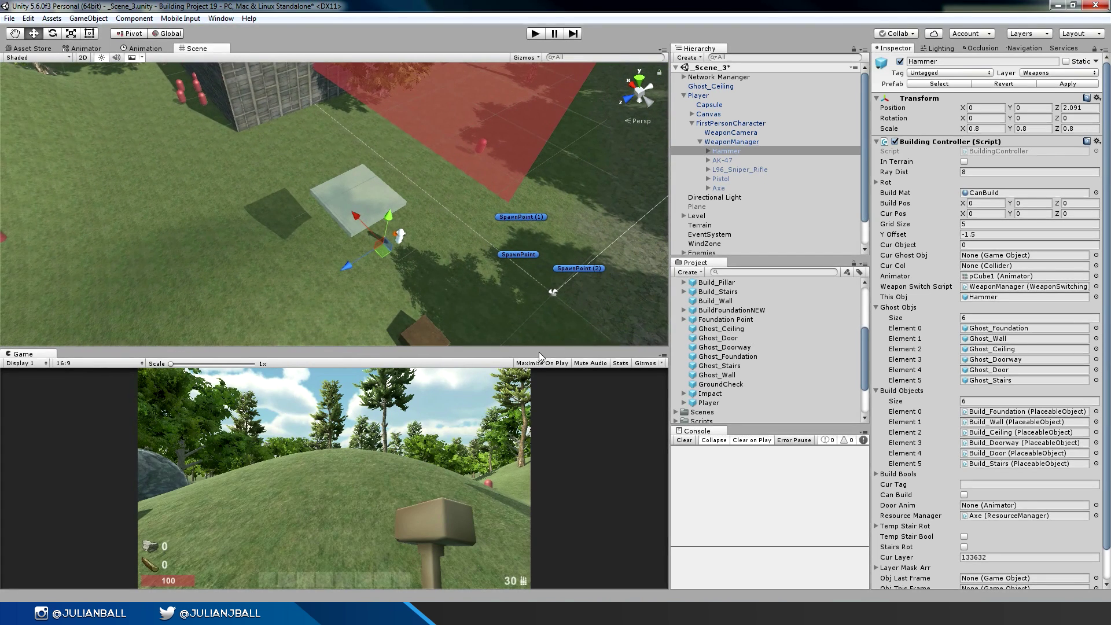
pyautogui.moveTo(539, 346); pyautogui.dragTo(535, 324)
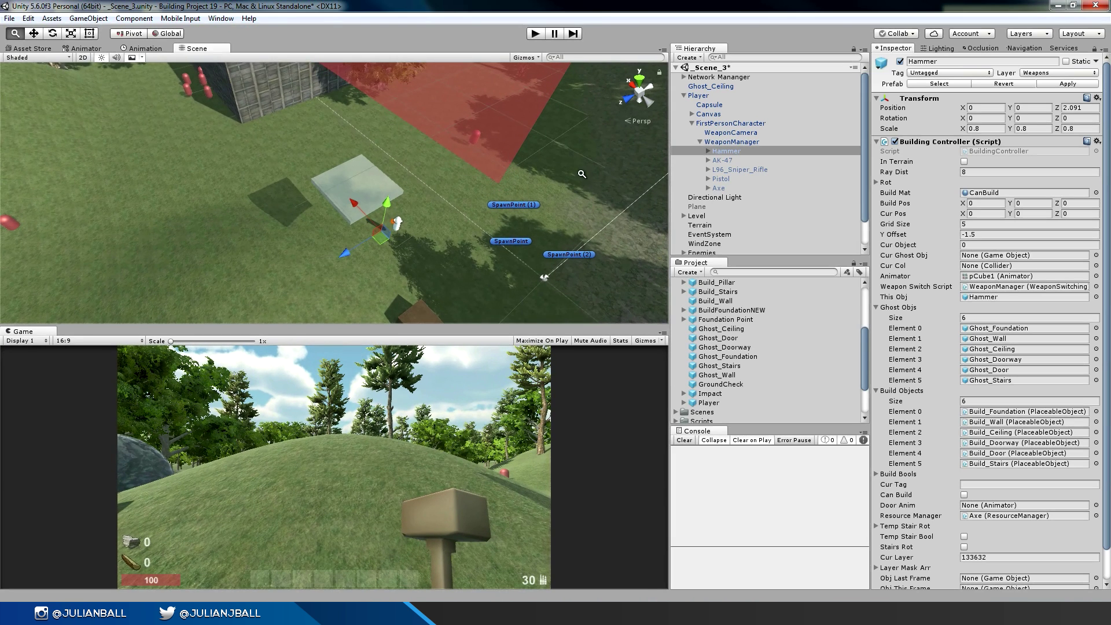
pyautogui.scroll(-5, 346, 220)
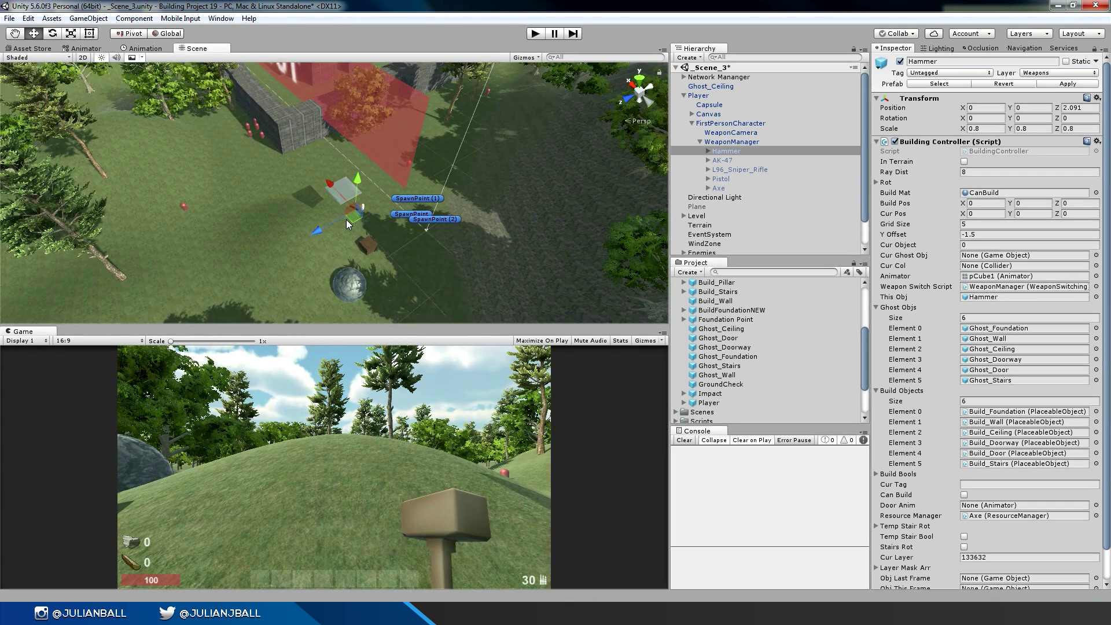
pyautogui.keyDown('alt'); pyautogui.moveTo(296, 220); pyautogui.dragTo(116, 197); pyautogui.keyUp('alt')
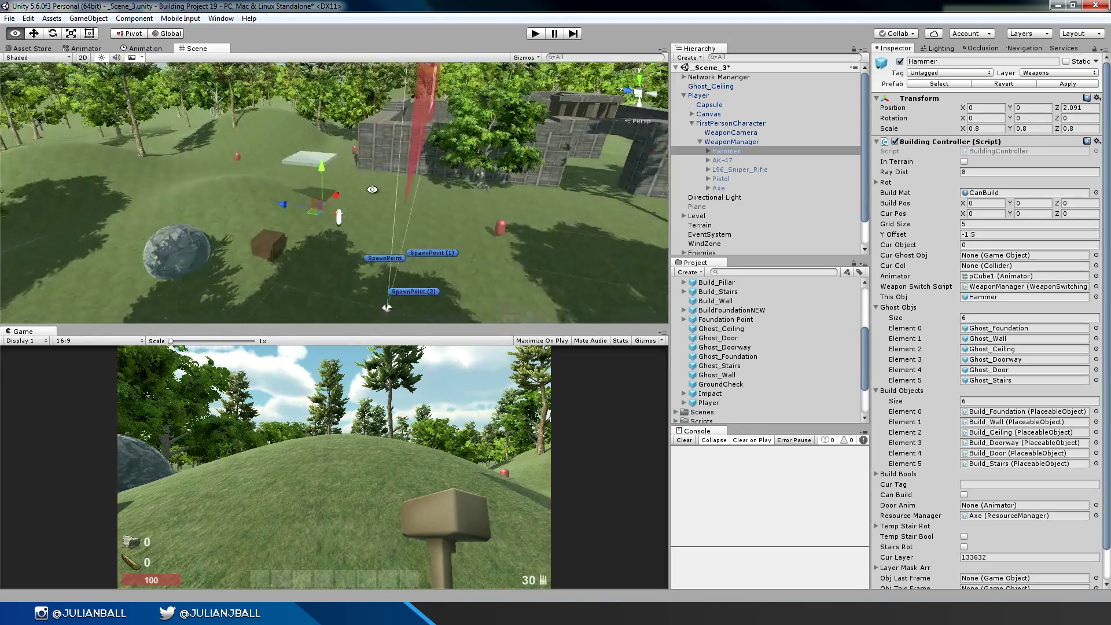
pyautogui.moveTo(243, 237); pyautogui.dragTo(284, 220, button='middle')
pyautogui.keyDown('alt'); pyautogui.moveTo(284, 220); pyautogui.dragTo(700, 183); pyautogui.keyUp('alt')
pyautogui.moveTo(700, 182); pyautogui.dragTo(377, 204, button='right')
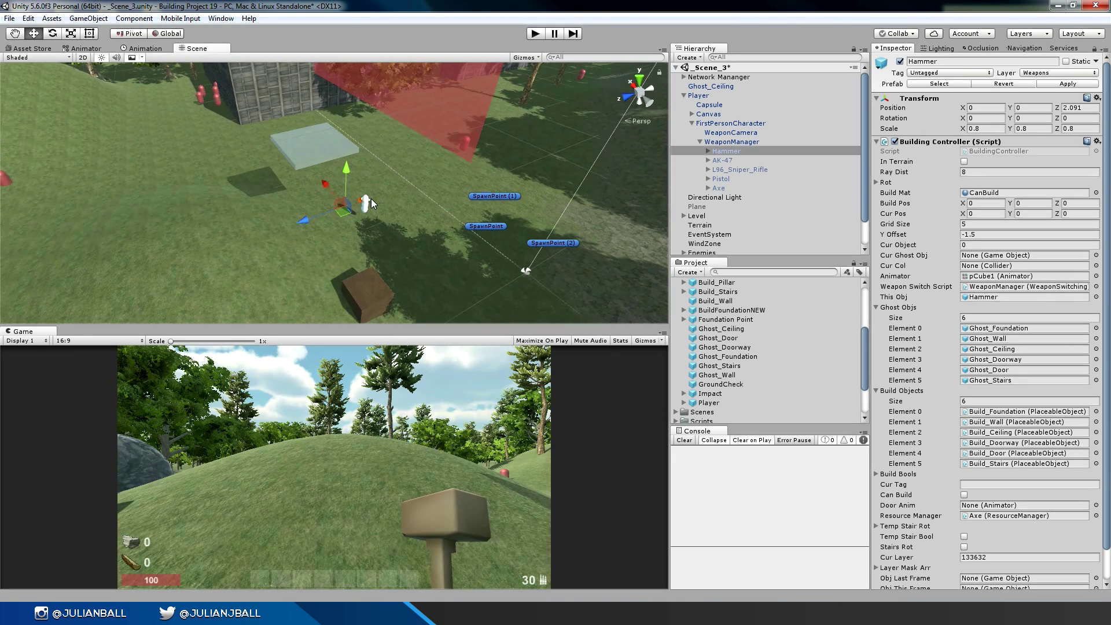
pyautogui.keyDown('alt'); pyautogui.moveTo(423, 204); pyautogui.dragTo(313, 174); pyautogui.keyUp('alt')
pyautogui.keyDown('alt'); pyautogui.moveTo(313, 173); pyautogui.dragTo(266, 180, button='right'); pyautogui.keyUp('alt')
pyautogui.scroll(-8, 267, 180)
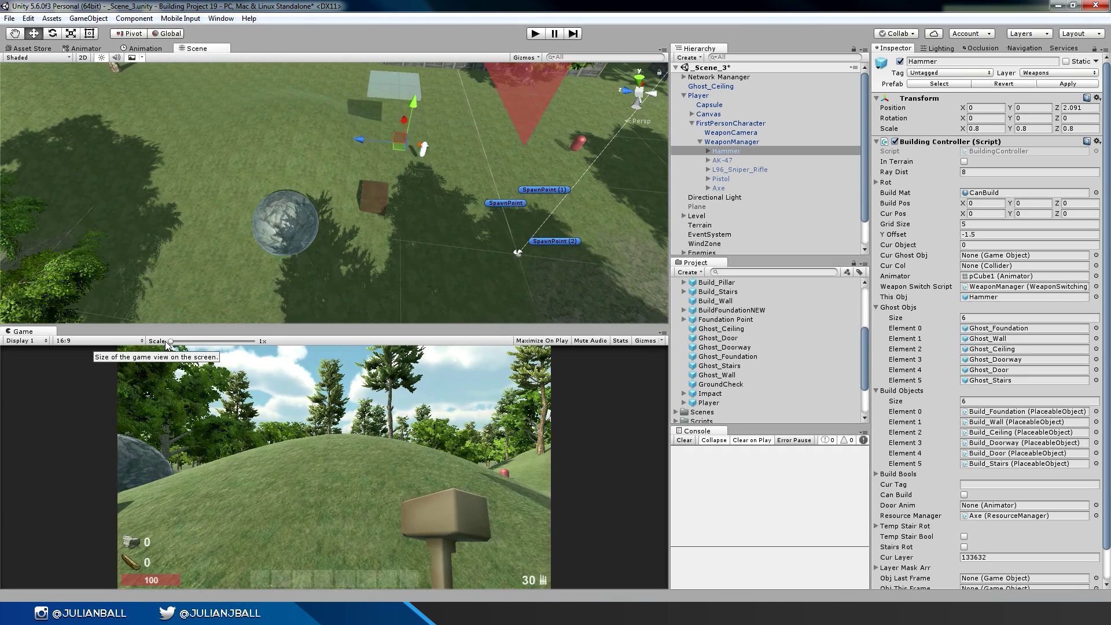
pyautogui.moveTo(387, 166); pyautogui.dragTo(400, 188, button='right')
pyautogui.moveTo(383, 236)
pyautogui.mouseDown(button='right')
pyautogui.moveTo(341, 187)
pyautogui.moveTo(363, 188)
pyautogui.moveTo(394, 236)
pyautogui.mouseUp(button='right')
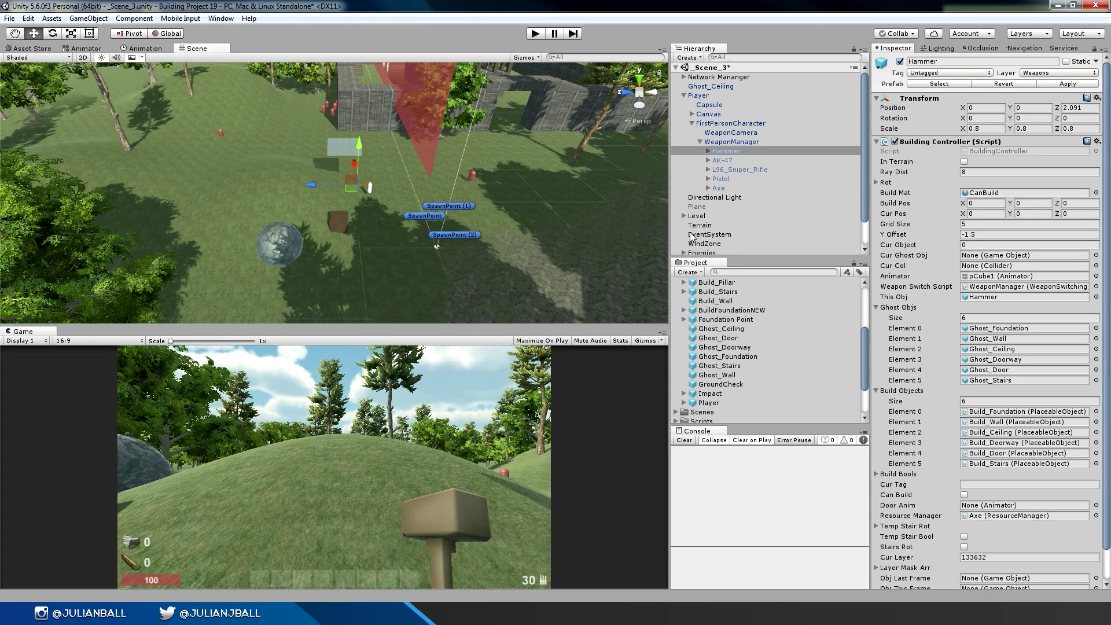
# Step: Collapse the Player hierarchy, clear the selection and save the scene
pyautogui.click(692, 123)
pyautogui.click(684, 96)
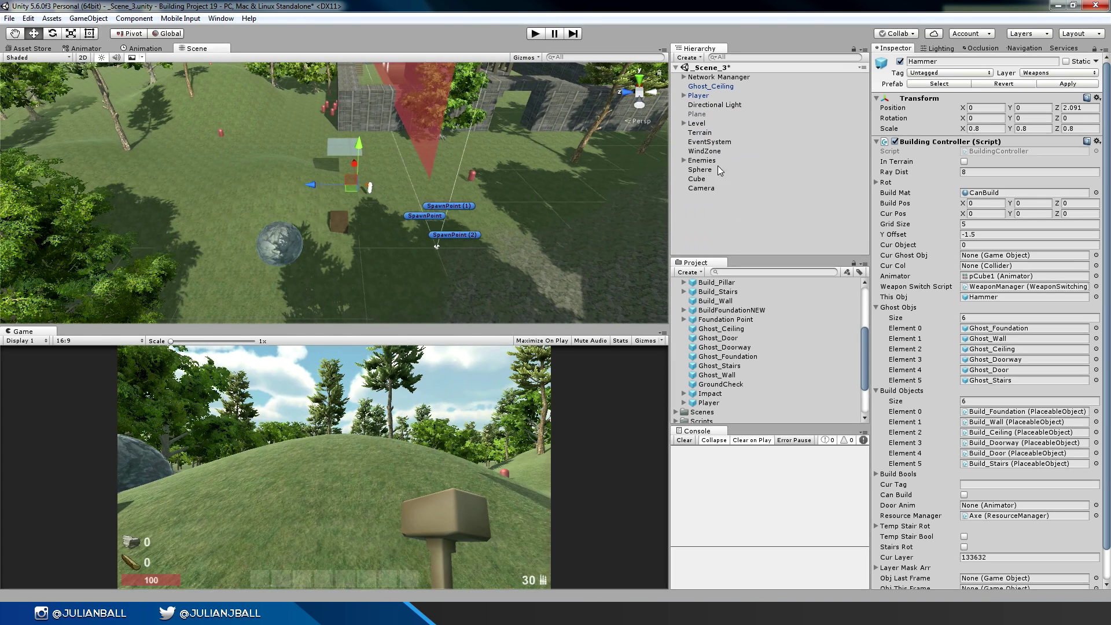
pyautogui.click(718, 224)
pyautogui.keyDown('alt'); pyautogui.moveTo(509, 179); pyautogui.dragTo(401, 213); pyautogui.keyUp('alt')
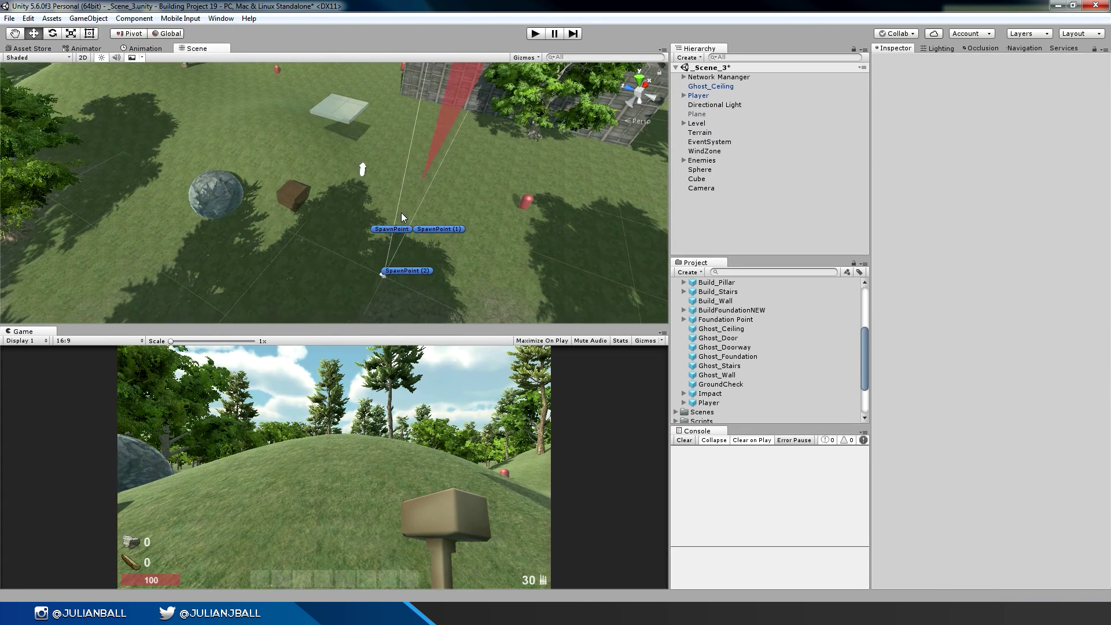
pyautogui.hotkey('ctrl', 's')
pyautogui.keyDown('alt'); pyautogui.moveTo(401, 210); pyautogui.dragTo(803, 267, button='right'); pyautogui.keyUp('alt')
pyautogui.keyDown('alt'); pyautogui.moveTo(397, 250); pyautogui.dragTo(269, 225); pyautogui.keyUp('alt')
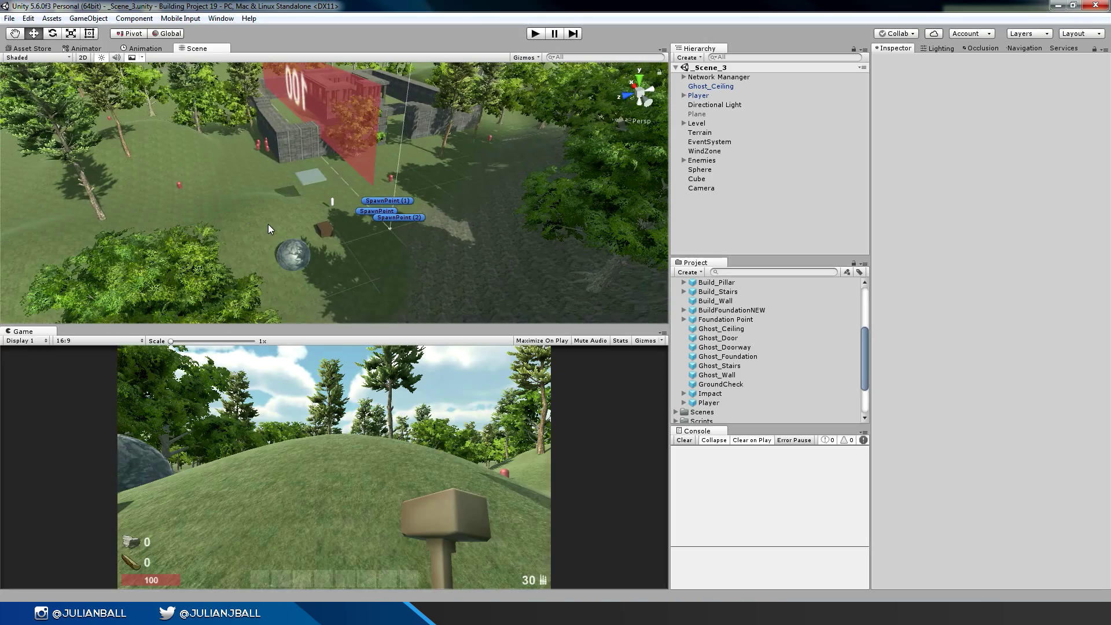
pyautogui.keyDown('alt'); pyautogui.moveTo(268, 226); pyautogui.dragTo(217, 220); pyautogui.keyUp('alt')
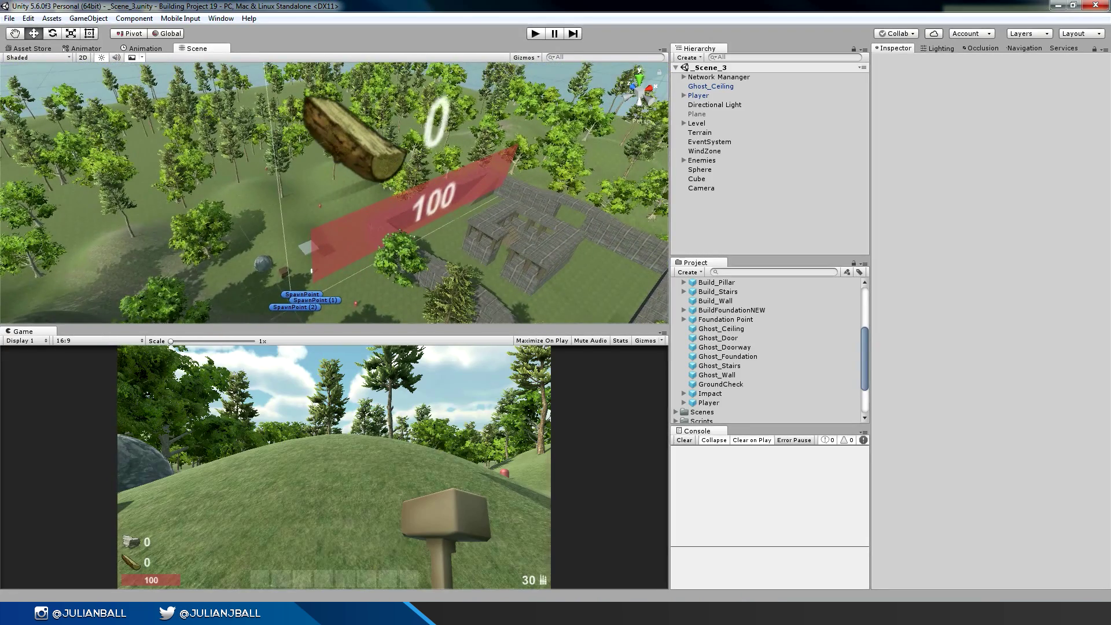
pyautogui.click(542, 32)
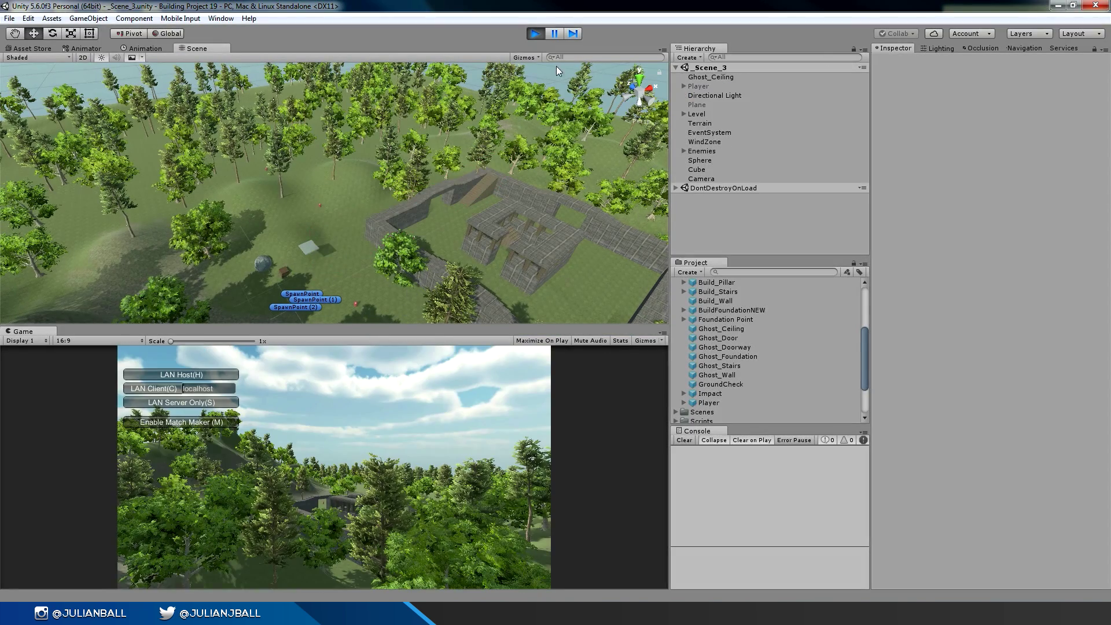
pyautogui.click(543, 32)
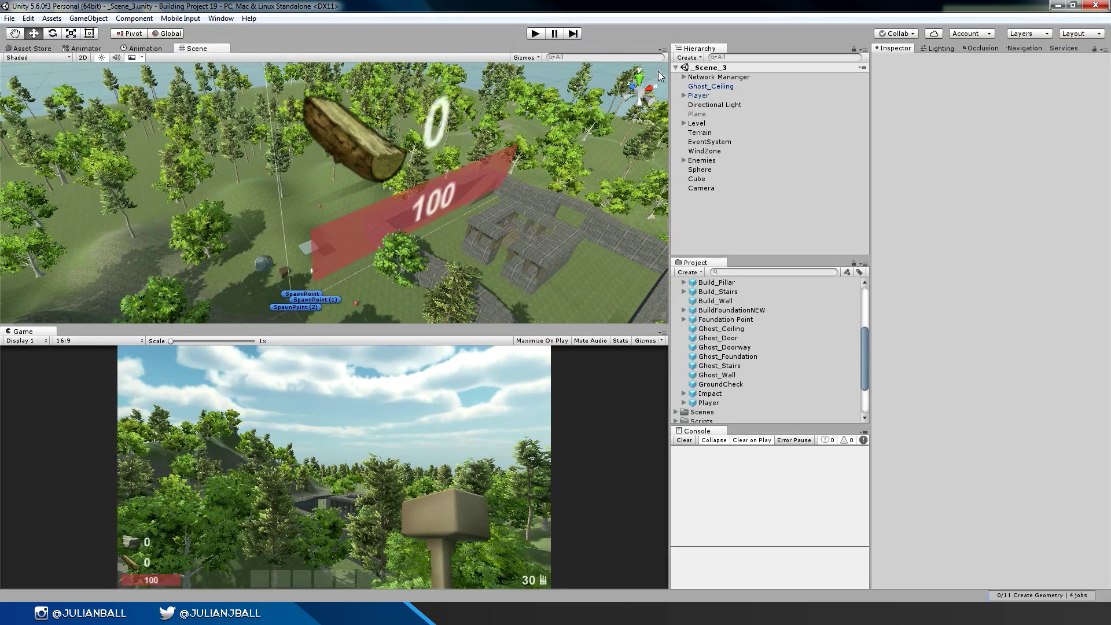
# Step: Remove the Player object from the scene and start a LAN-hosted play session in an enlarged Game view
pyautogui.moveTo(445, 326); pyautogui.dragTo(460, 251)
pyautogui.click(536, 33)
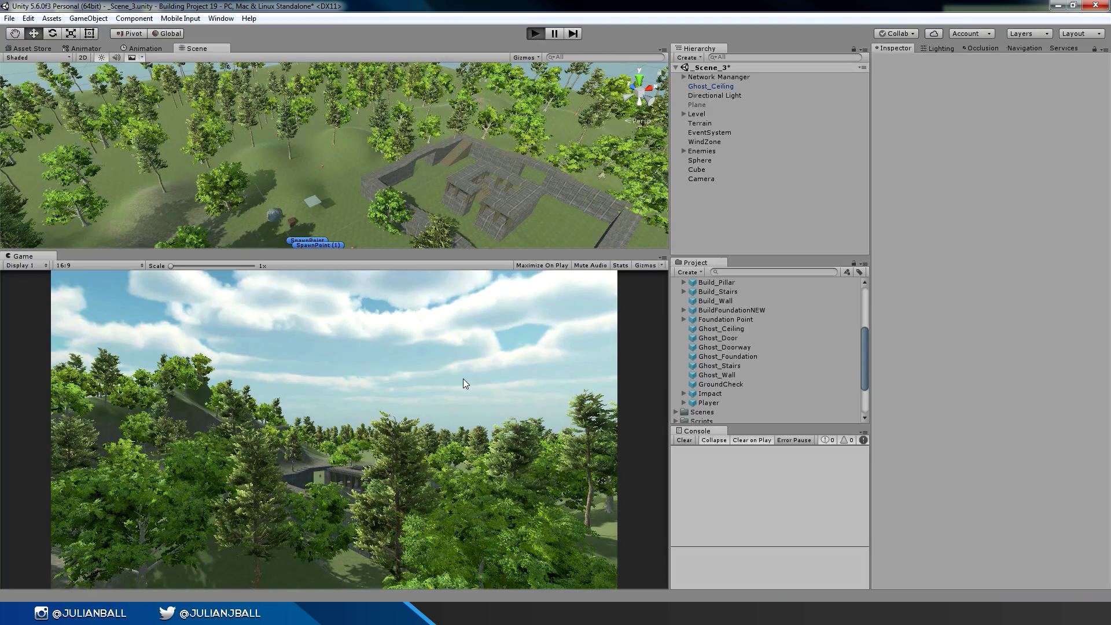
pyautogui.click(113, 299)
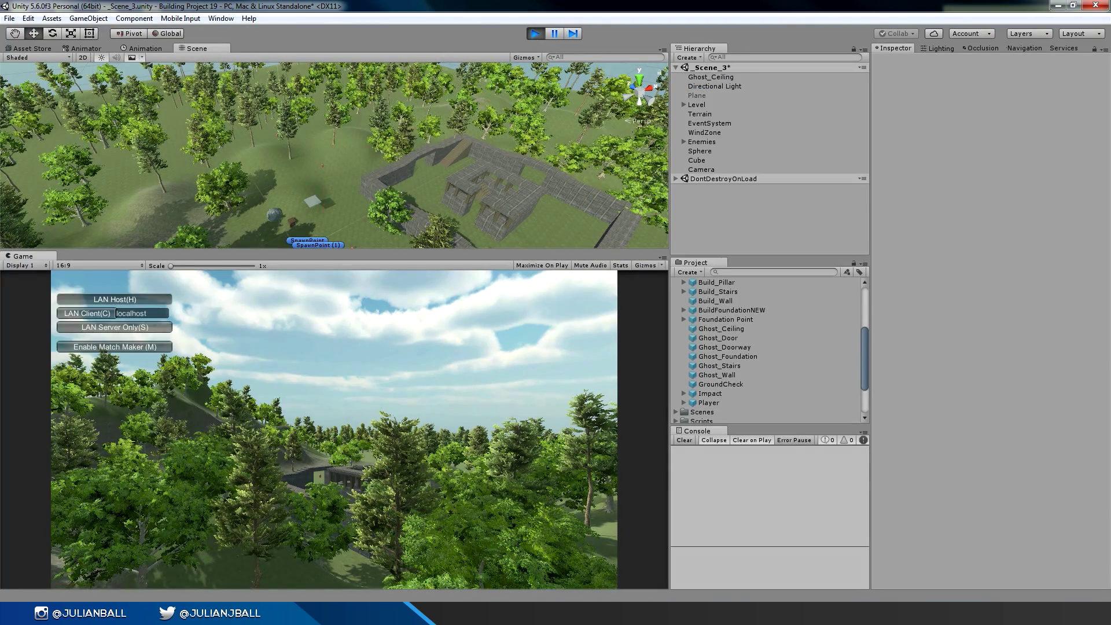
# Step: Switch to the sniper rifle in the play session and test firing it while aiming through the scope
pyautogui.press('w')
pyautogui.press('2')
pyautogui.press('3')
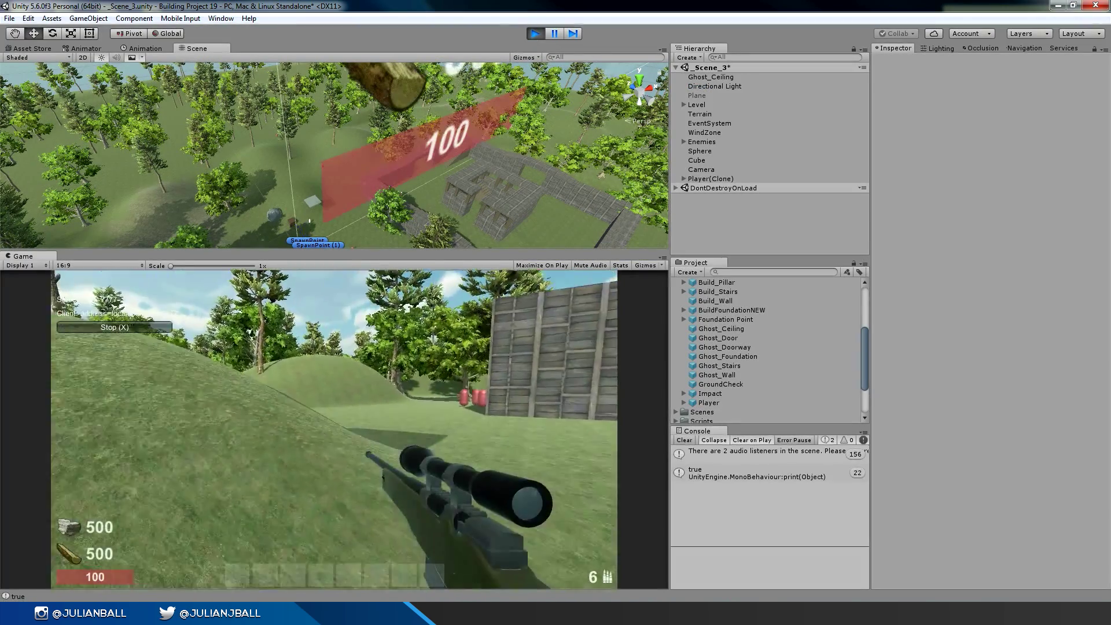
pyautogui.rightClick(334, 430)
pyautogui.click(334, 429)
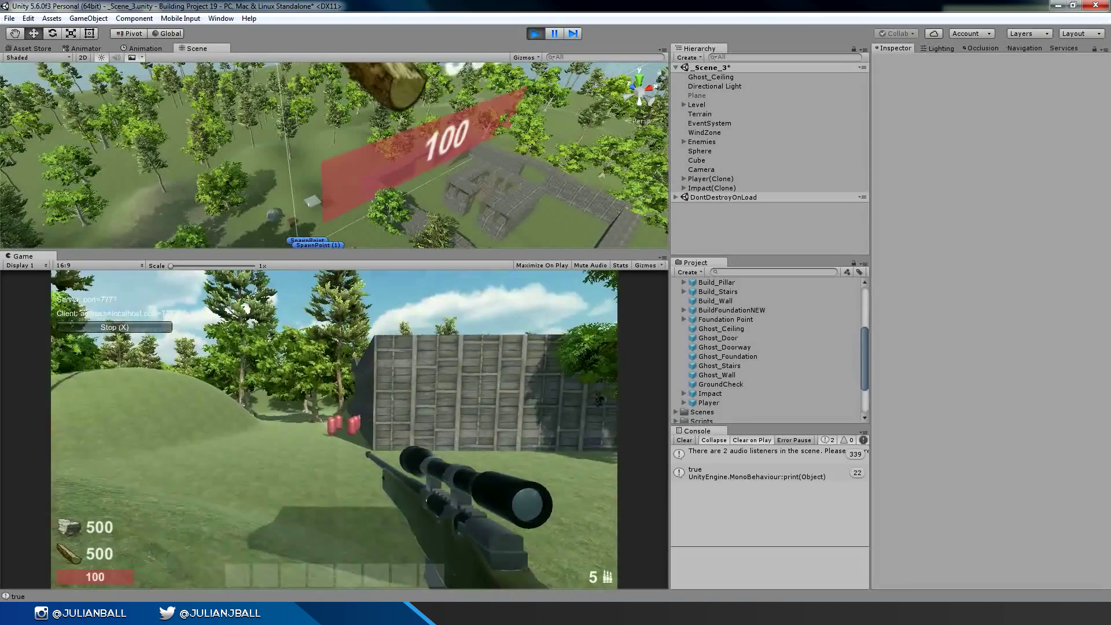
pyautogui.rightClick(334, 429)
pyautogui.click(334, 429)
pyautogui.rightClick(334, 429)
pyautogui.click(334, 429)
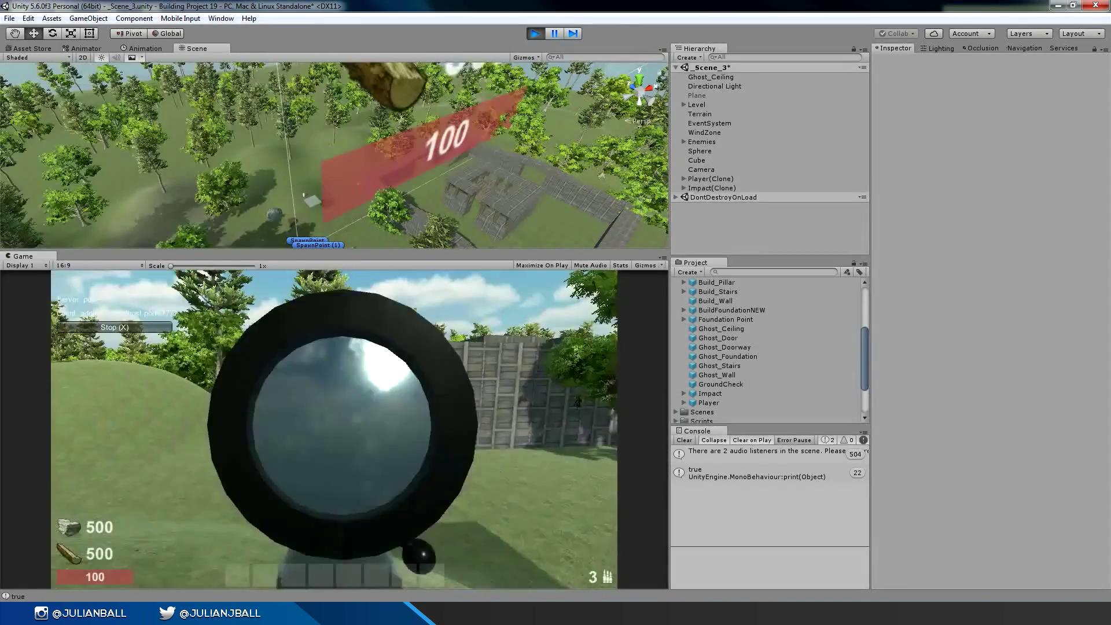
# Step: Fire the sniper rifle's remaining rounds and reload it
pyautogui.rightClick(334, 430)
pyautogui.click(334, 429)
pyautogui.click(334, 430)
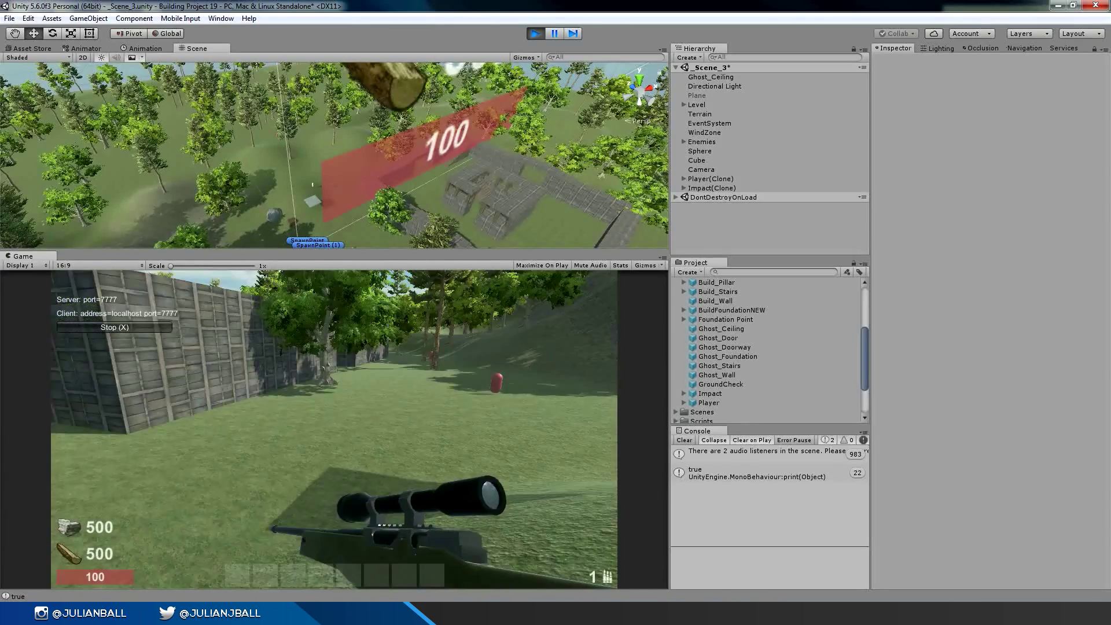
pyautogui.click(334, 430)
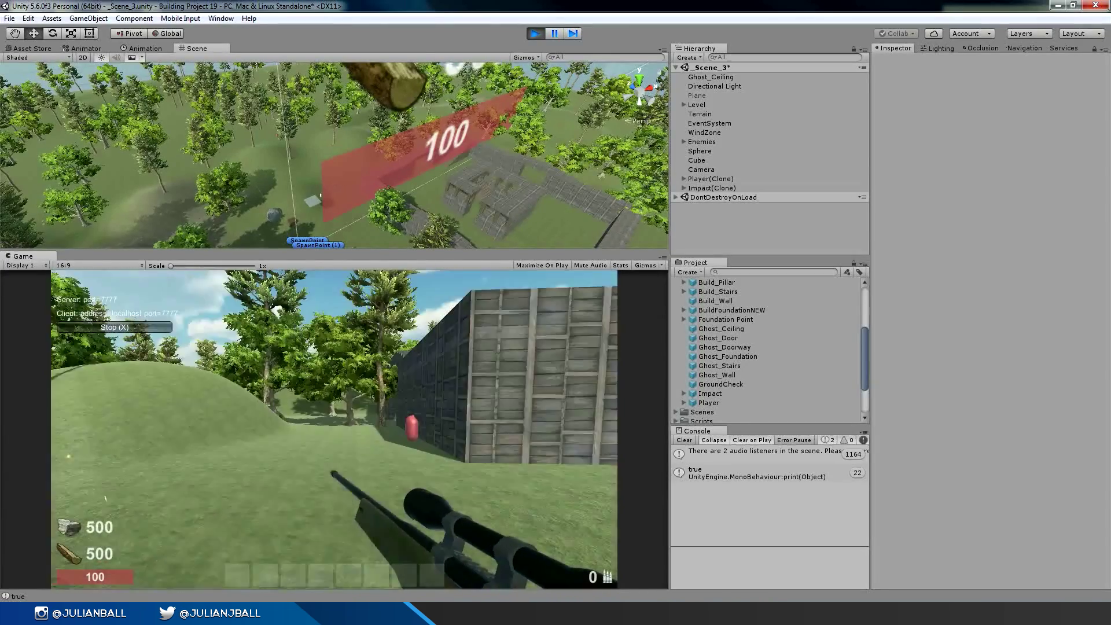
pyautogui.press('r')
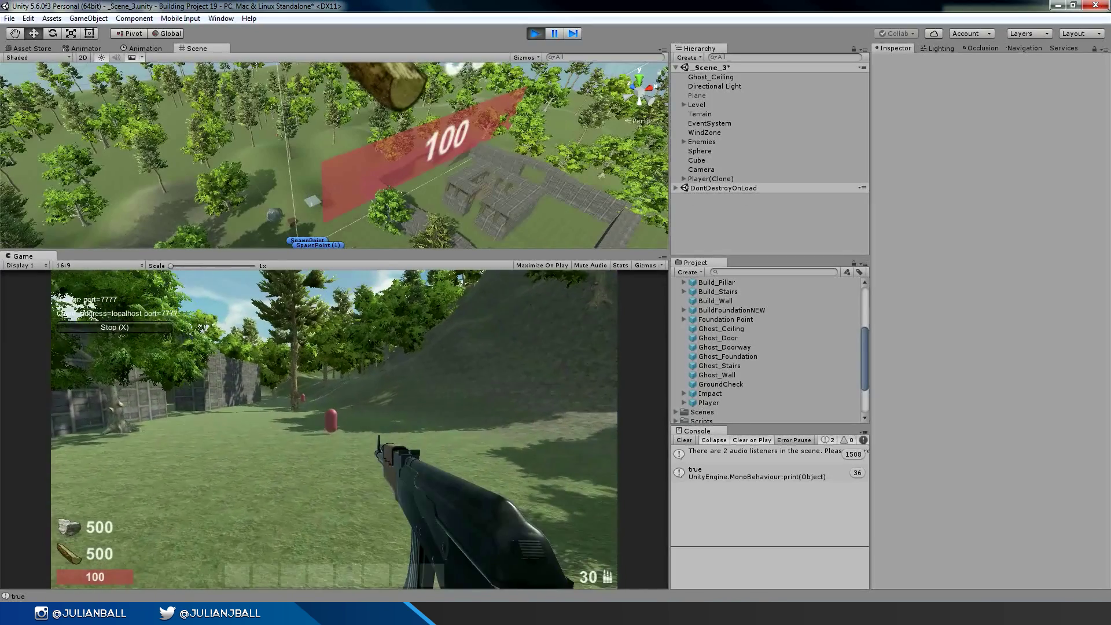
# Step: Test the AK-47 with several bursts of fire across the grass and reload it
pyautogui.click(334, 430)
pyautogui.click(334, 429)
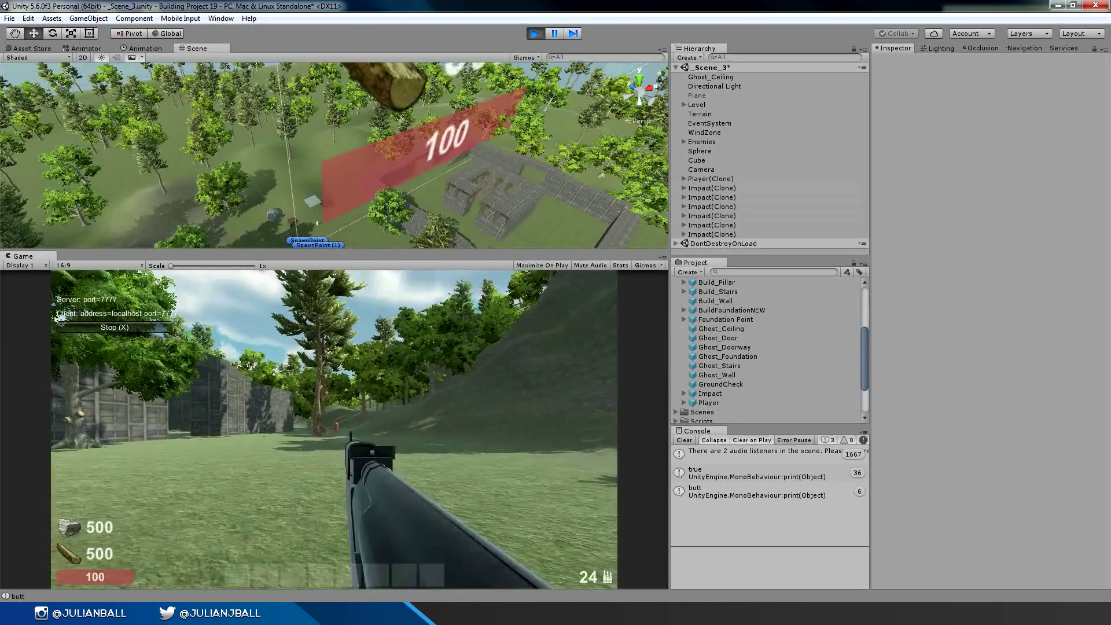
pyautogui.click(334, 429)
pyautogui.click(334, 429)
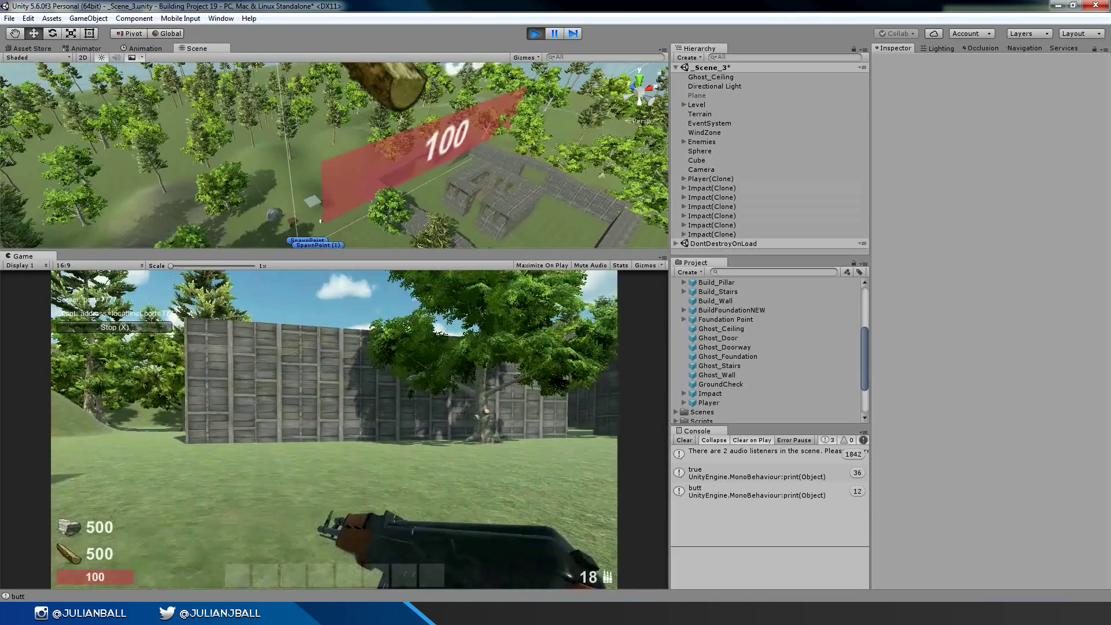
pyautogui.press('r')
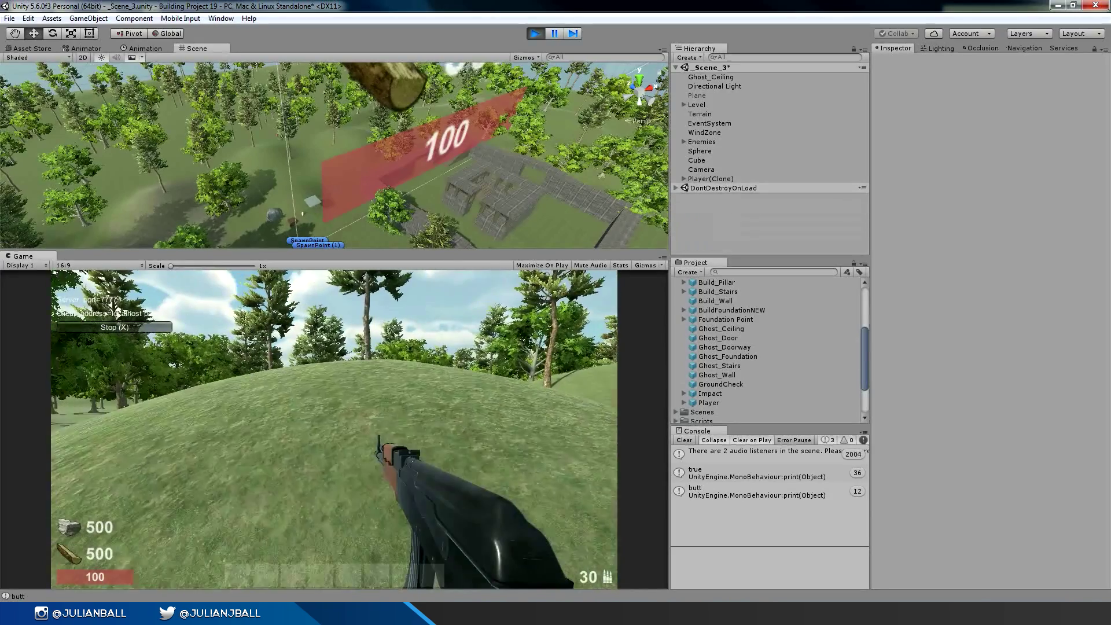
# Step: Walk onto the hill and fire a series of AK-47 shots toward the brown cube
pyautogui.press('w')
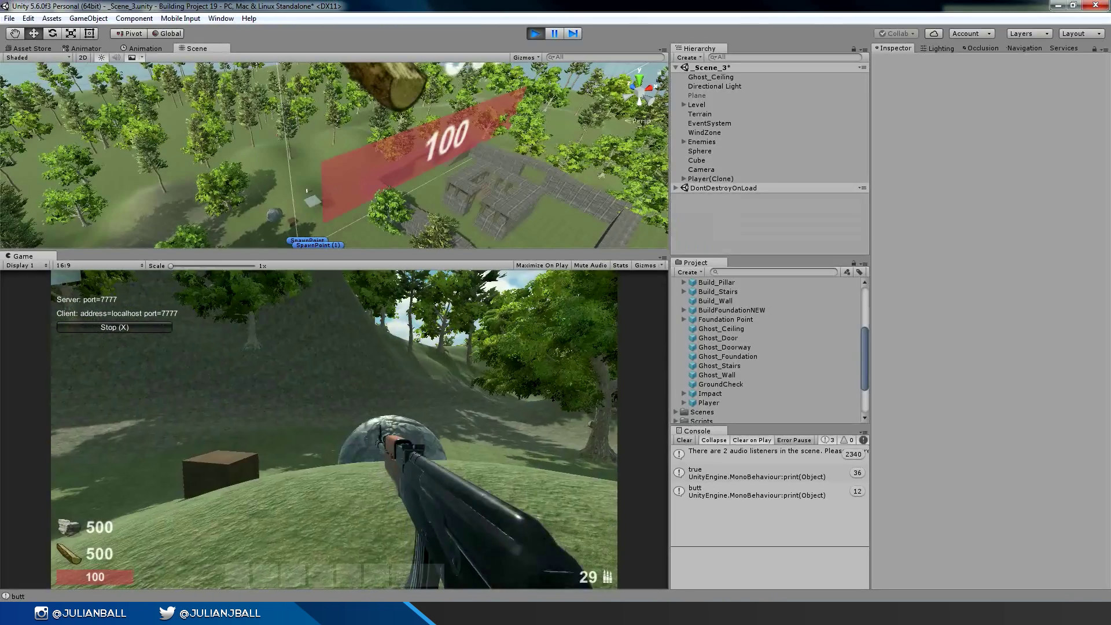
pyautogui.click(334, 429)
pyautogui.click(333, 430)
pyautogui.click(333, 430)
pyautogui.click(334, 430)
pyautogui.click(334, 429)
pyautogui.click(333, 429)
pyautogui.click(334, 430)
pyautogui.click(334, 430)
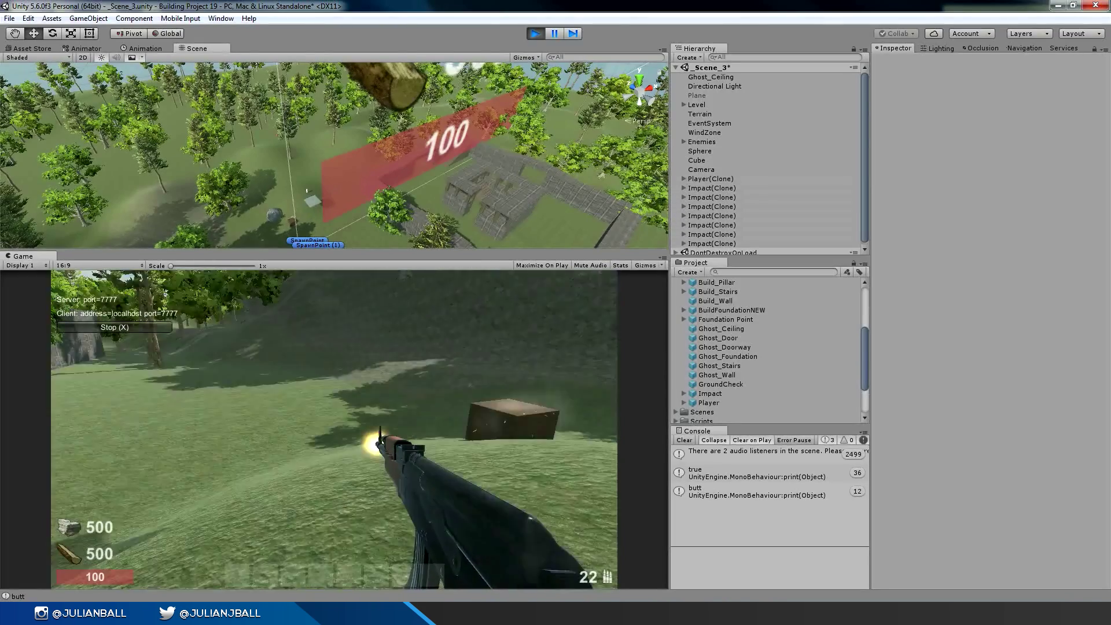
# Step: Fire the last AK-47 shots, reload the rifle and stop the play session
pyautogui.click(333, 430)
pyautogui.click(334, 429)
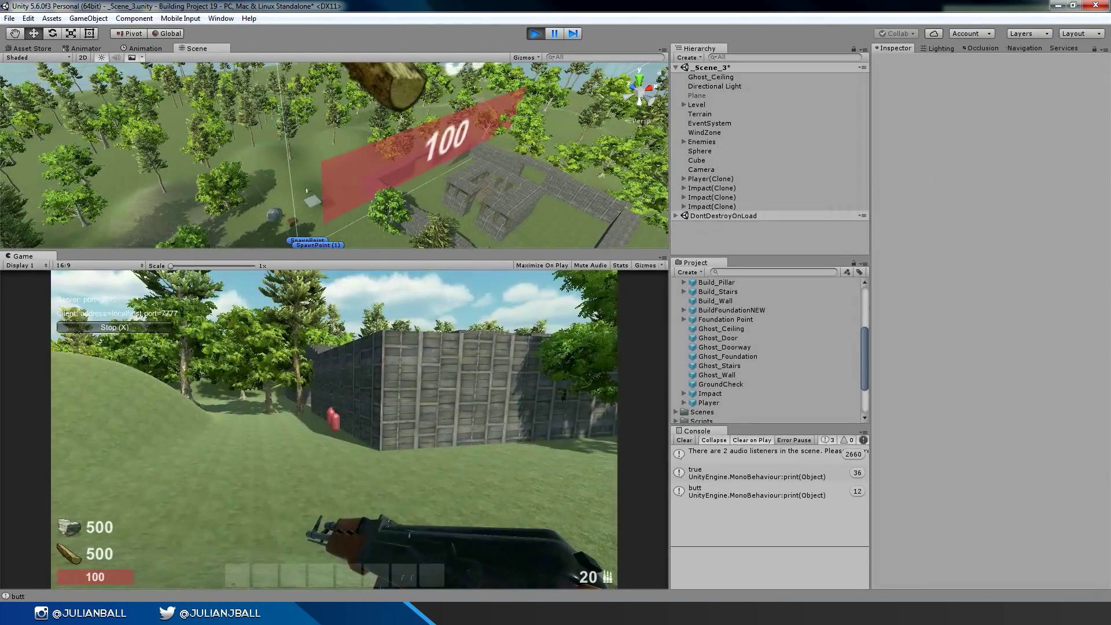
pyautogui.press('r')
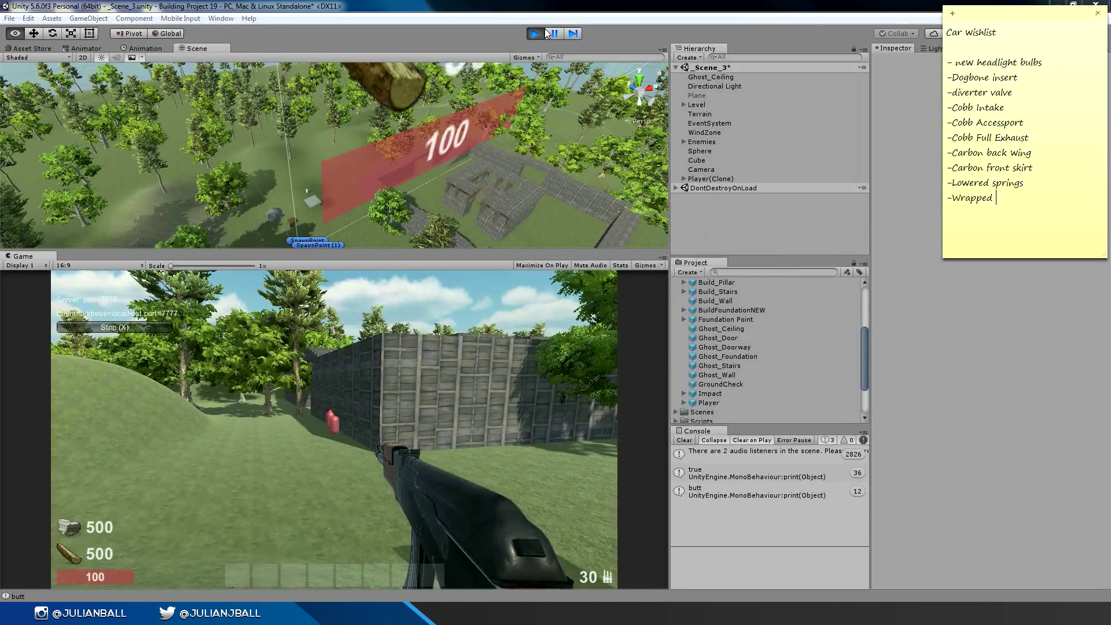
pyautogui.click(535, 34)
# Step: Examine the clearing with the spawn points, enemies and walled building from several angles in the Scene view
pyautogui.keyDown('alt'); pyautogui.moveTo(405, 173); pyautogui.dragTo(248, 182); pyautogui.keyUp('alt')
pyautogui.keyDown('alt'); pyautogui.moveTo(248, 182); pyautogui.dragTo(376, 152, button='right'); pyautogui.keyUp('alt')
pyautogui.keyDown('alt'); pyautogui.moveTo(376, 151); pyautogui.dragTo(324, 194); pyautogui.keyUp('alt')
pyautogui.keyDown('alt'); pyautogui.moveTo(324, 194); pyautogui.dragTo(480, 179, button='right'); pyautogui.keyUp('alt')
pyautogui.keyDown('alt'); pyautogui.moveTo(480, 179); pyautogui.dragTo(286, 145); pyautogui.keyUp('alt')
pyautogui.moveTo(285, 145); pyautogui.dragTo(320, 152, button='middle')
pyautogui.keyDown('alt'); pyautogui.moveTo(320, 152); pyautogui.dragTo(408, 165, button='right'); pyautogui.keyUp('alt')
pyautogui.keyDown('alt'); pyautogui.moveTo(408, 165); pyautogui.dragTo(469, 238); pyautogui.keyUp('alt')
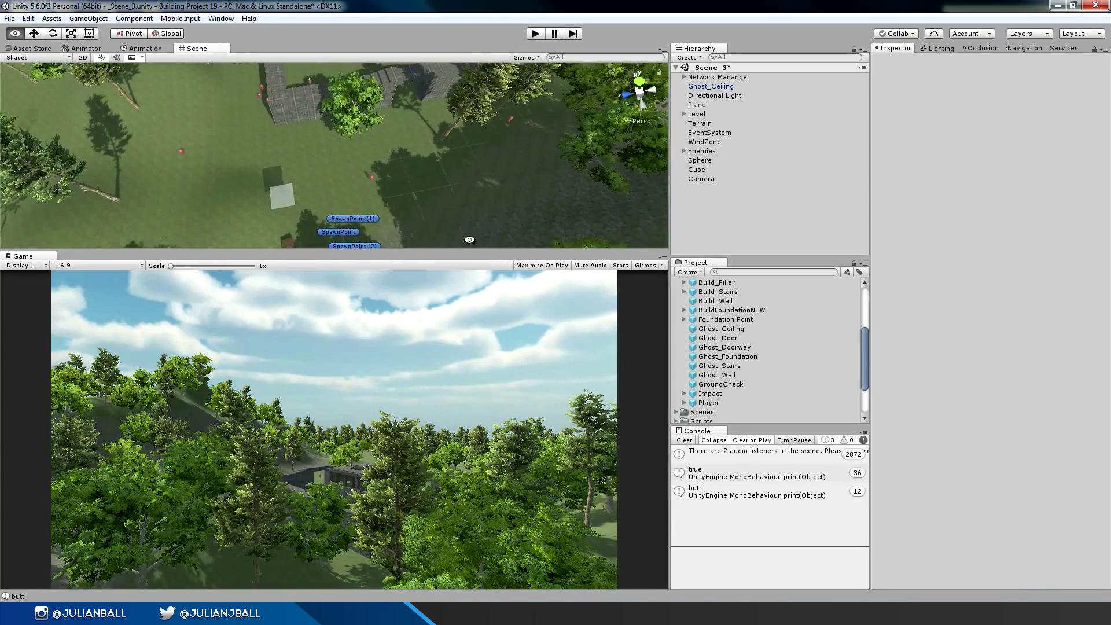
pyautogui.moveTo(400, 180); pyautogui.dragTo(416, 145, button='middle')
pyautogui.keyDown('alt'); pyautogui.moveTo(416, 145); pyautogui.dragTo(509, 85); pyautogui.keyUp('alt')
pyautogui.moveTo(442, 114)
pyautogui.mouseDown(button='middle')
pyautogui.moveTo(442, 139)
pyautogui.moveTo(446, 130)
pyautogui.mouseUp(button='middle')
pyautogui.keyDown('alt'); pyautogui.moveTo(445, 130); pyautogui.dragTo(120, 214); pyautogui.keyUp('alt')
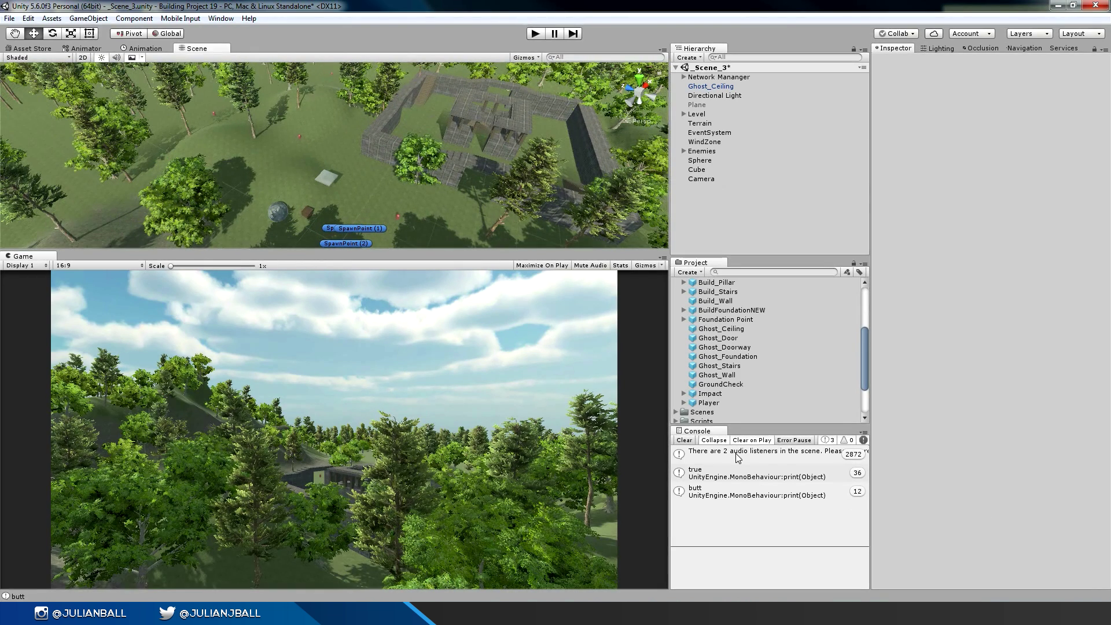
# Step: Clear the console messages and collapse the Prefabs folder
pyautogui.click(687, 443)
pyautogui.scroll(4, 711, 360)
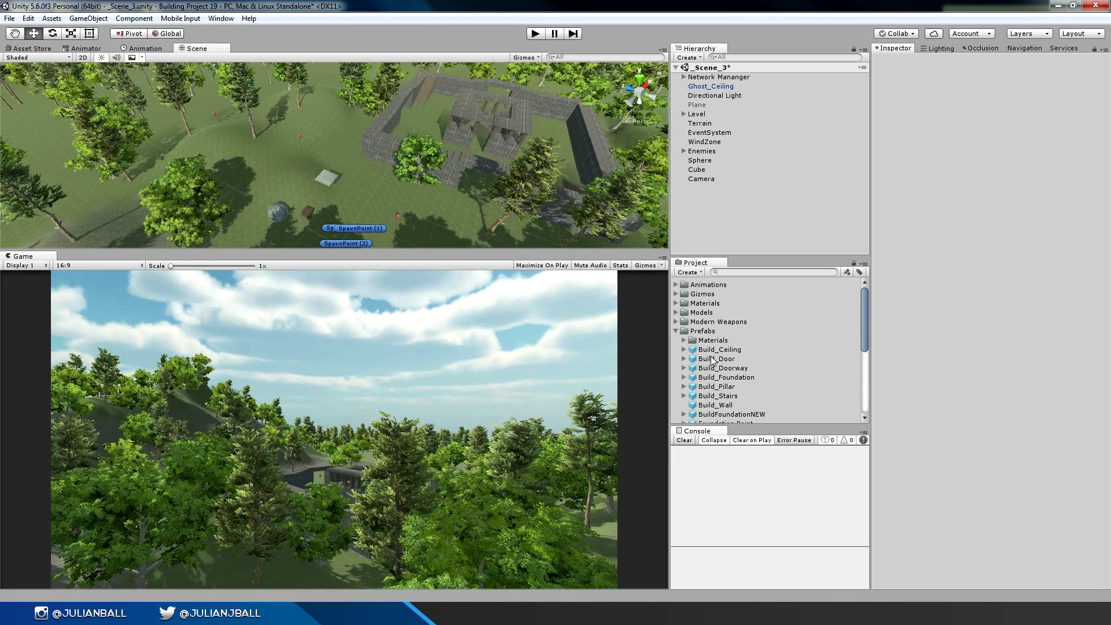
pyautogui.click(675, 331)
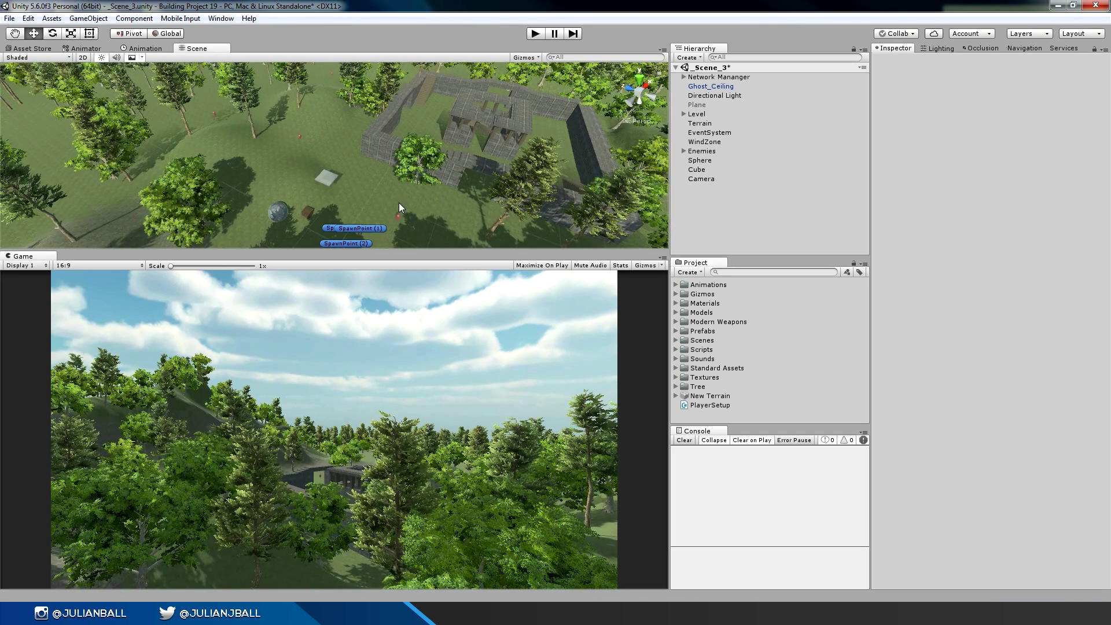
pyautogui.keyDown('alt'); pyautogui.moveTo(385, 199); pyautogui.dragTo(382, 171); pyautogui.keyUp('alt')
pyautogui.keyDown('alt'); pyautogui.scroll(15, 367, 180); pyautogui.keyUp('alt')
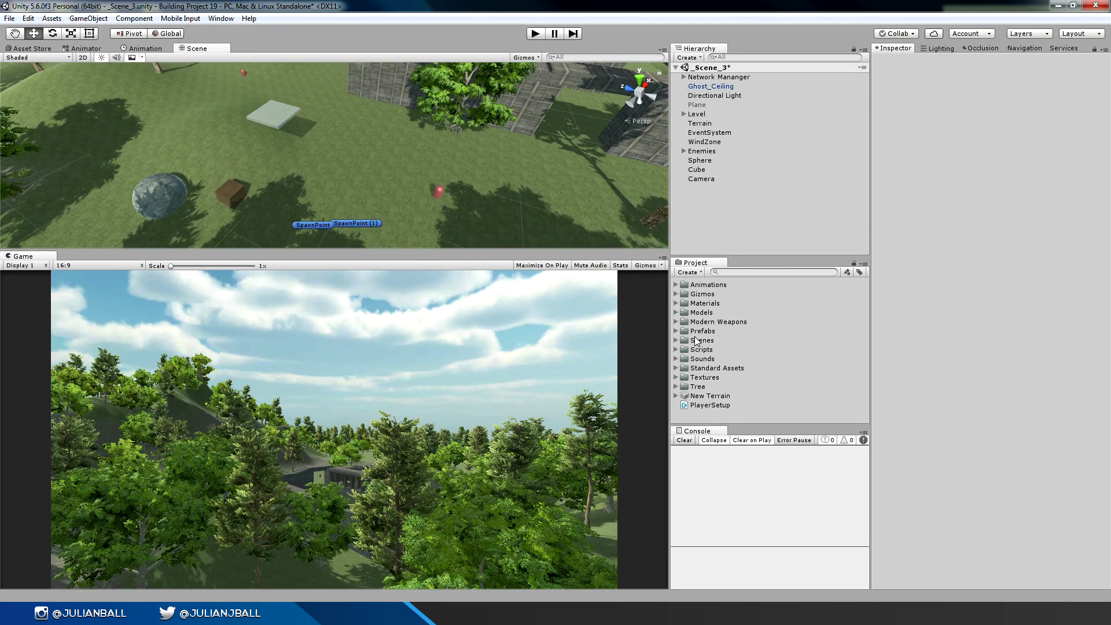
# Step: Expand the Prefabs folder and inspect the BuildFoundationNEW and Build_Wall prefabs, declining any prefab replacement
pyautogui.click(675, 330)
pyautogui.scroll(-3, 719, 354)
pyautogui.moveTo(724, 342); pyautogui.dragTo(729, 356)
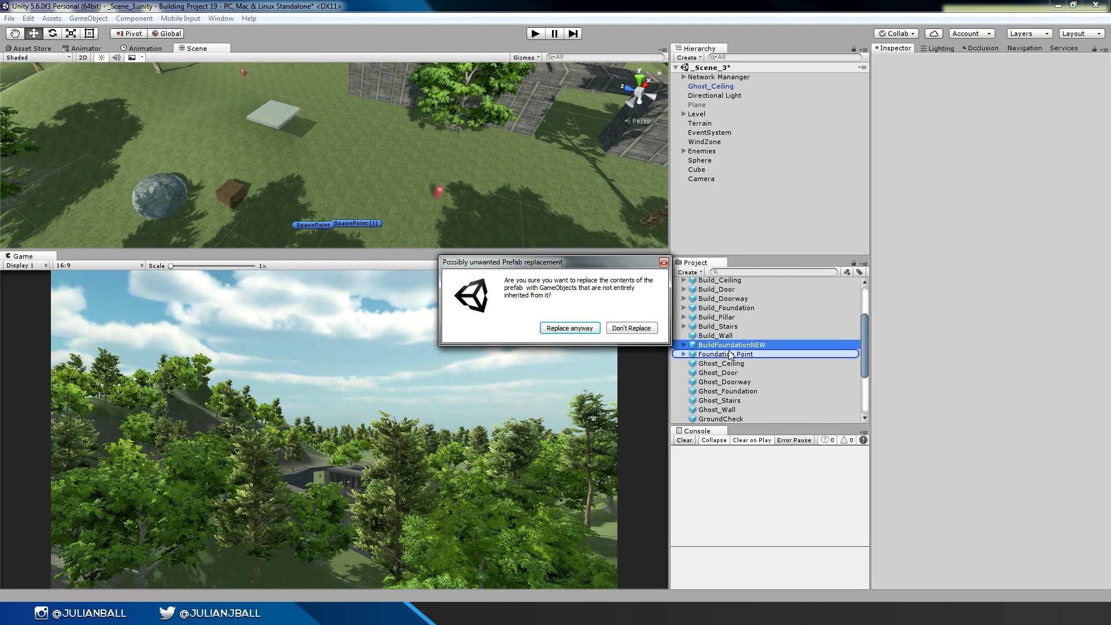
pyautogui.click(663, 264)
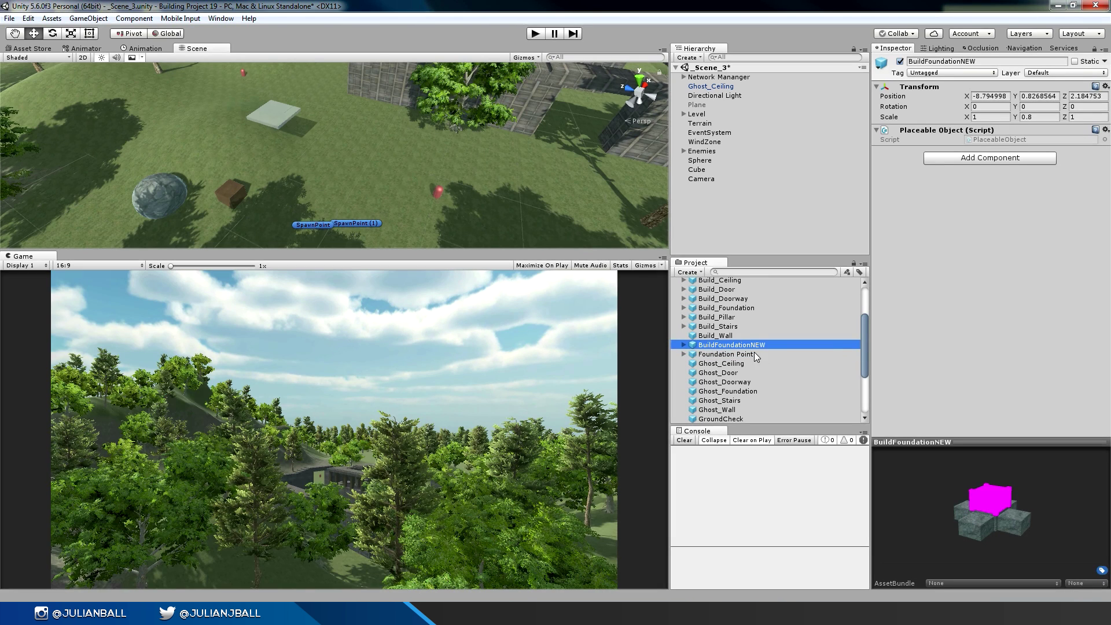
pyautogui.click(748, 336)
pyautogui.scroll(3, 750, 337)
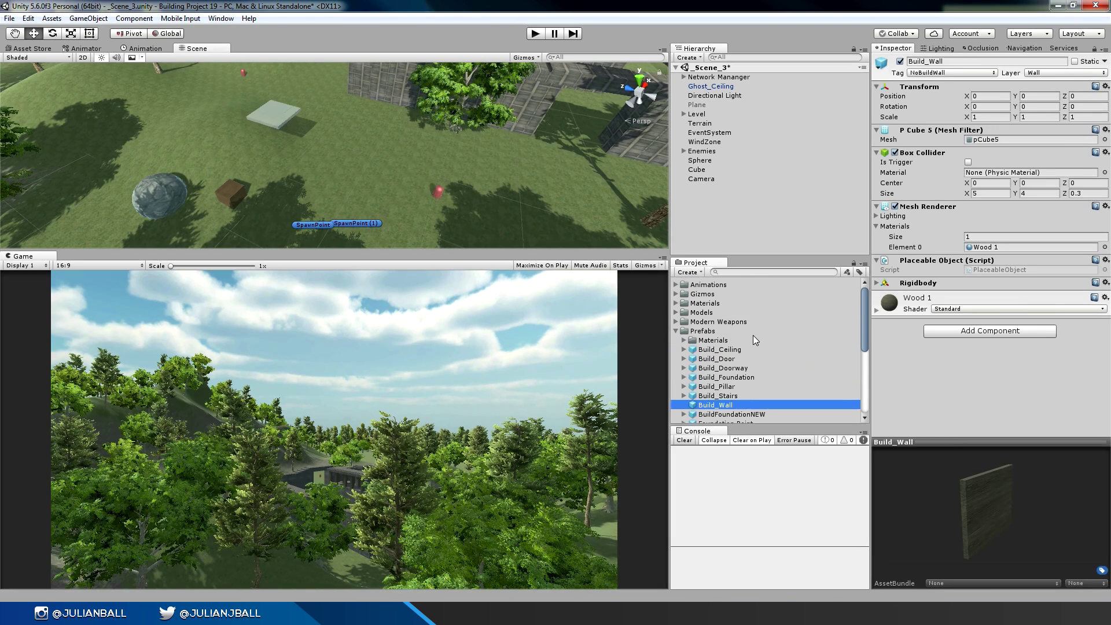
pyautogui.click(717, 331)
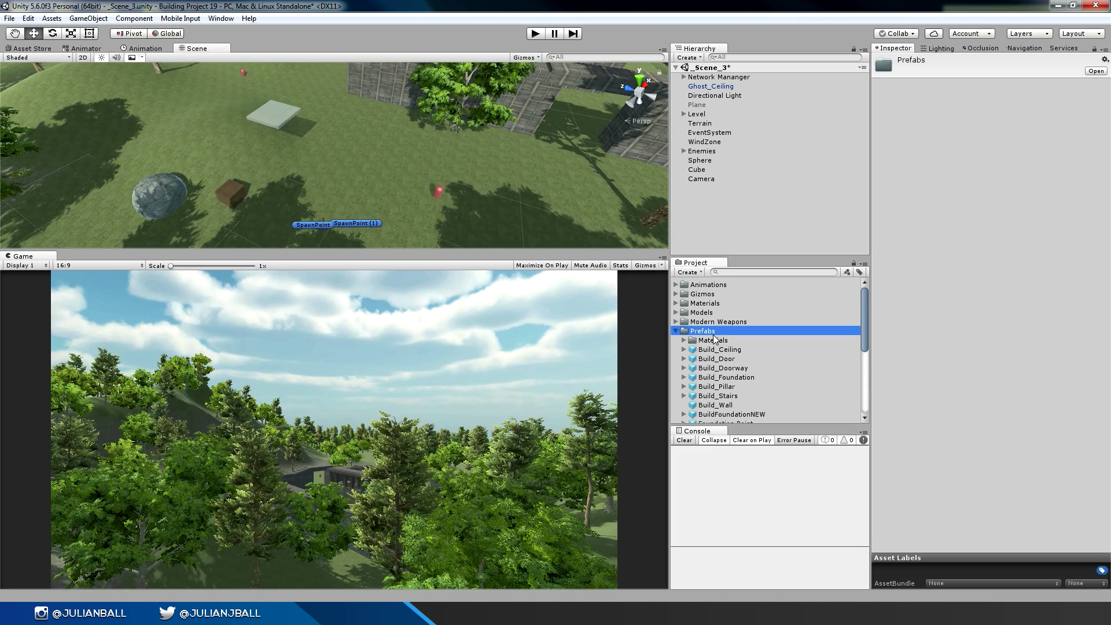
# Step: Enlarge the Scene view over the Game view and widen it toward the Hierarchy
pyautogui.moveTo(360, 171); pyautogui.dragTo(402, 128)
pyautogui.press('f')
pyautogui.moveTo(363, 247); pyautogui.dragTo(392, 520)
pyautogui.moveTo(672, 334); pyautogui.dragTo(708, 335)
# Step: Place a Build_Foundation prefab in the scene on the grass near the red capsule
pyautogui.keyDown('alt'); pyautogui.moveTo(293, 218); pyautogui.dragTo(376, 200); pyautogui.keyUp('alt')
pyautogui.click(745, 224)
pyautogui.scroll(3, 276, 284)
pyautogui.keyDown('alt'); pyautogui.moveTo(276, 284); pyautogui.dragTo(429, 324); pyautogui.keyUp('alt')
pyautogui.keyDown('alt'); pyautogui.moveTo(429, 325); pyautogui.dragTo(500, 256, button='right'); pyautogui.keyUp('alt')
pyautogui.keyDown('alt'); pyautogui.moveTo(500, 256); pyautogui.dragTo(477, 268); pyautogui.keyUp('alt')
pyautogui.scroll(4, 434, 256)
# Step: Duplicate the foundation block beside the original and delete the copy
pyautogui.click(358, 214)
pyautogui.hotkey('ctrl', 'd')
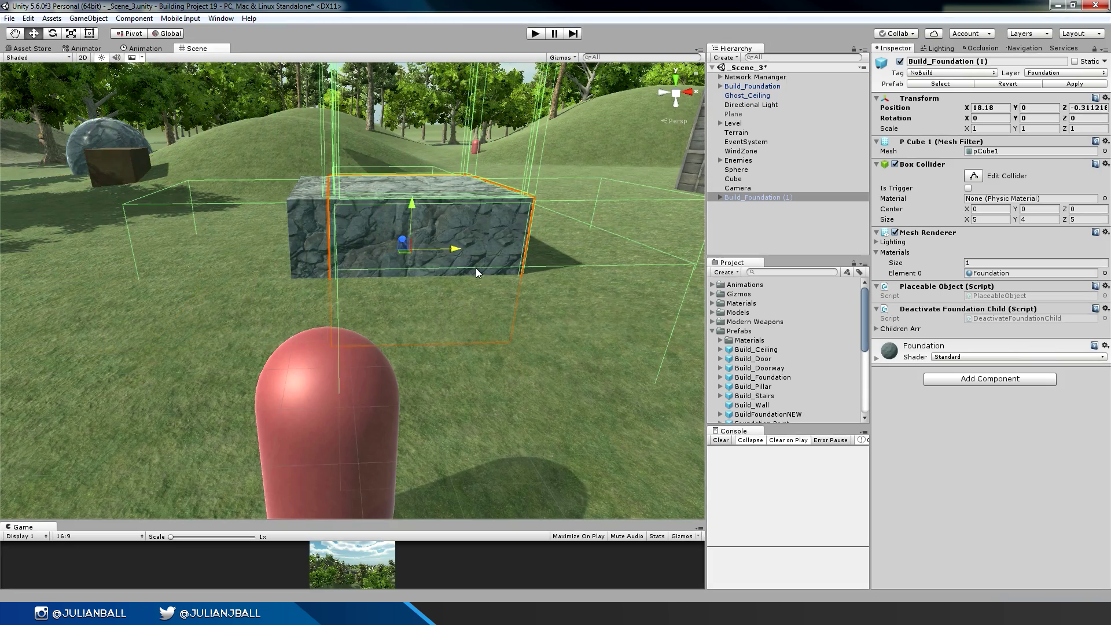
pyautogui.press('Delete')
# Step: Expand Build_Foundation in the scene and inspect its Foundation (1) and Foundation (3) children
pyautogui.click(737, 87)
pyautogui.keyDown('alt'); pyautogui.moveTo(286, 243); pyautogui.dragTo(248, 246); pyautogui.keyUp('alt')
pyautogui.click(719, 87)
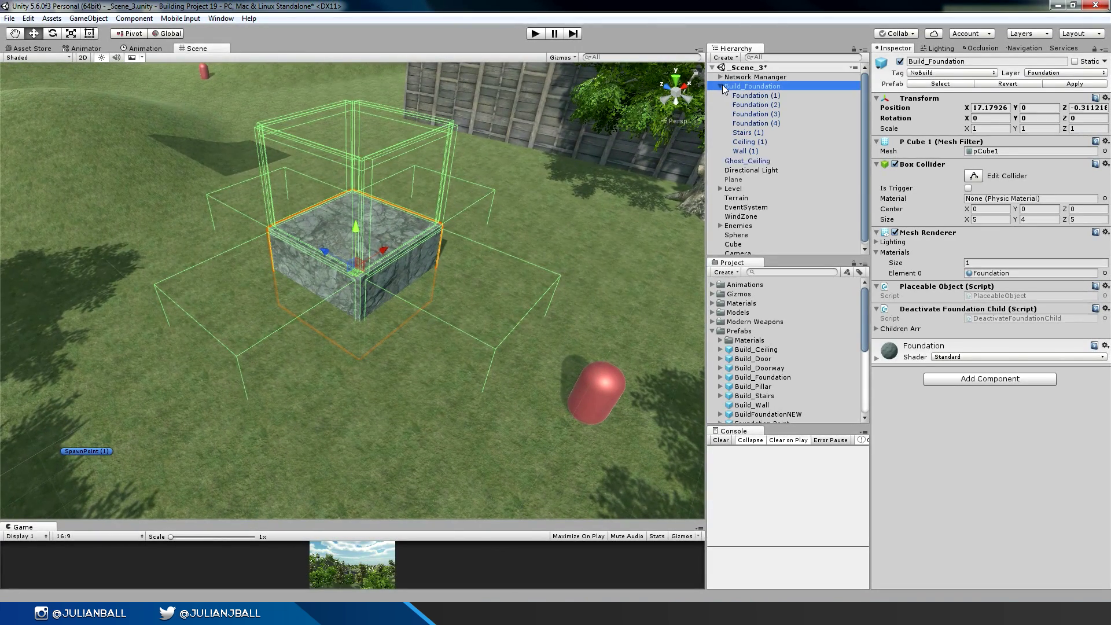
pyautogui.click(743, 96)
pyautogui.click(747, 115)
# Step: Inspect the Ceiling, Wall and Stairs trigger colliders belonging to Build_Foundation one by one
pyautogui.click(747, 143)
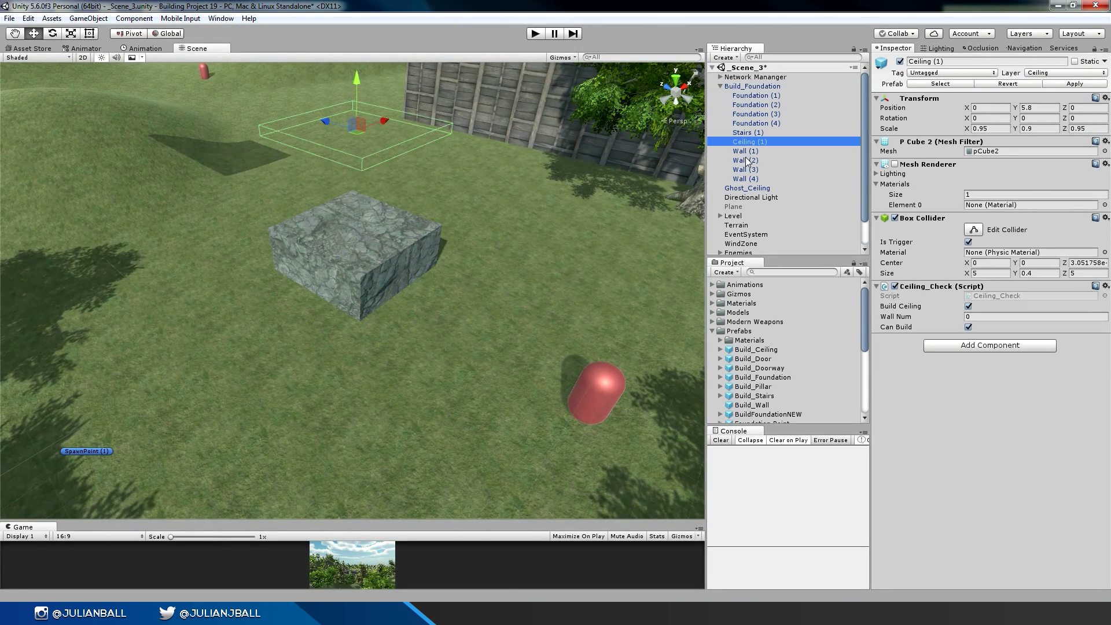
pyautogui.click(746, 160)
pyautogui.click(748, 179)
pyautogui.click(749, 169)
pyautogui.click(748, 161)
pyautogui.click(748, 151)
pyautogui.click(750, 143)
pyautogui.click(754, 133)
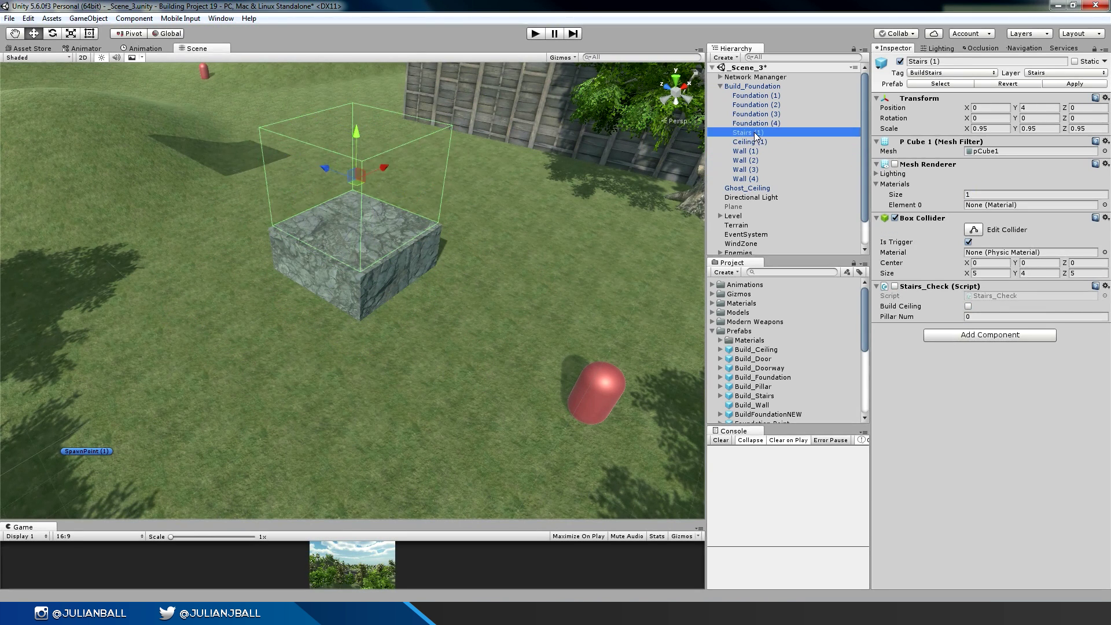
# Step: Examine the colliders of Foundation (1) to (4) together around the block, comparing them with the Stairs and Wall (2) children
pyautogui.click(755, 95)
pyautogui.keyDown('shift'); pyautogui.click(756, 123); pyautogui.keyUp('shift')
pyautogui.keyDown('alt'); pyautogui.moveTo(539, 196); pyautogui.dragTo(607, 222); pyautogui.keyUp('alt')
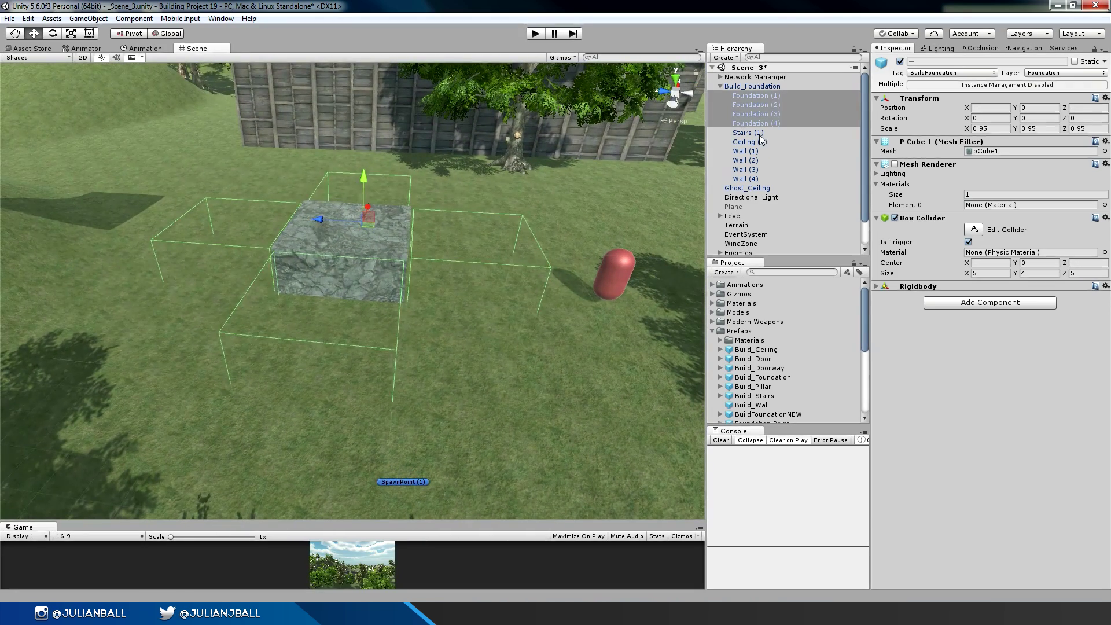
pyautogui.click(752, 133)
pyautogui.click(754, 157)
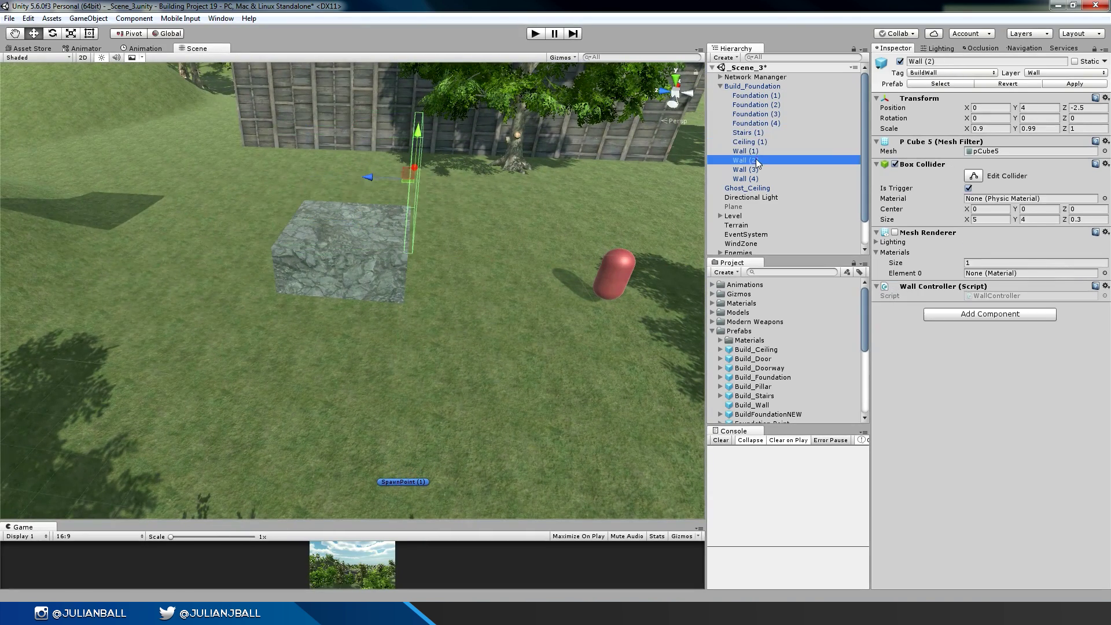
pyautogui.click(754, 96)
pyautogui.keyDown('shift'); pyautogui.click(758, 123); pyautogui.keyUp('shift')
pyautogui.keyDown('alt'); pyautogui.moveTo(520, 231); pyautogui.dragTo(273, 207); pyautogui.keyUp('alt')
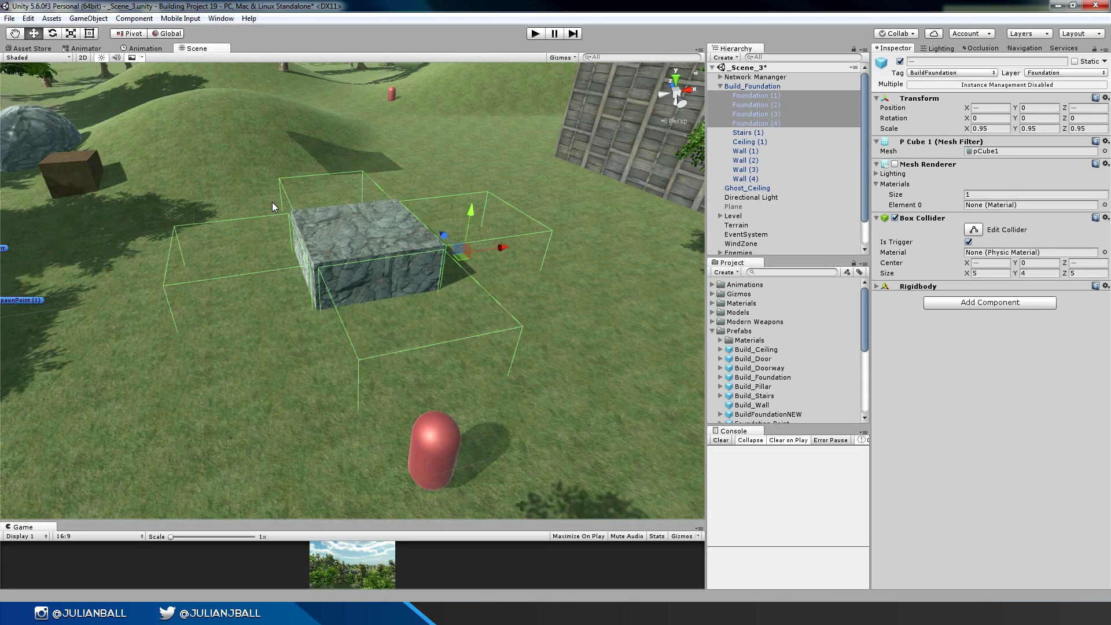
pyautogui.keyDown('alt'); pyautogui.moveTo(272, 202); pyautogui.dragTo(275, 266); pyautogui.keyUp('alt')
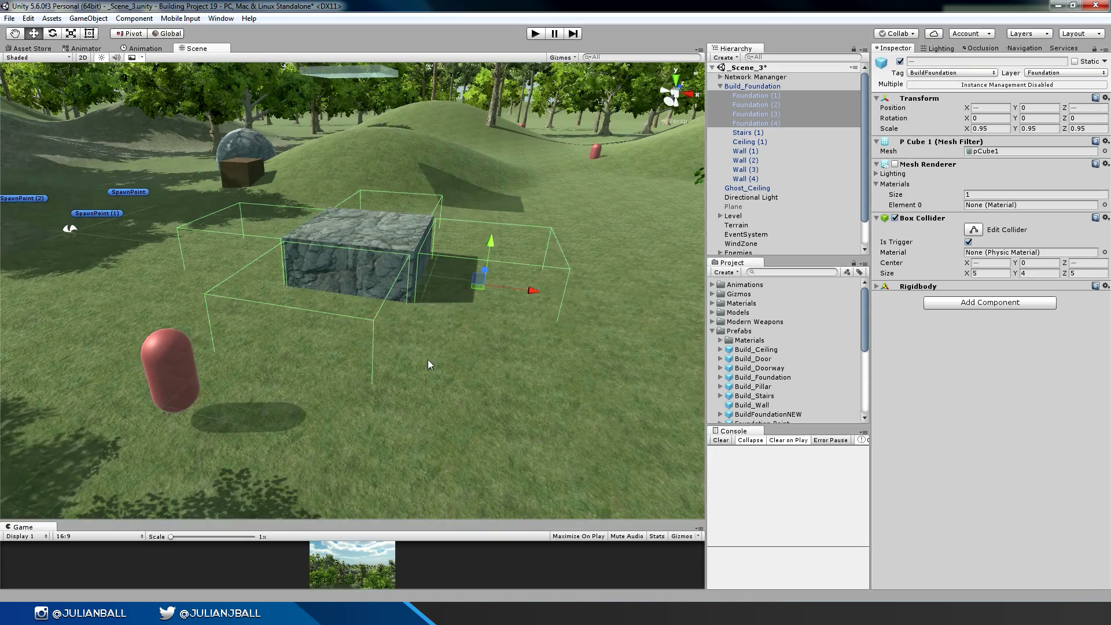
# Step: Enlarge the Game view and start a play session as LAN host
pyautogui.moveTo(346, 521); pyautogui.dragTo(381, 242)
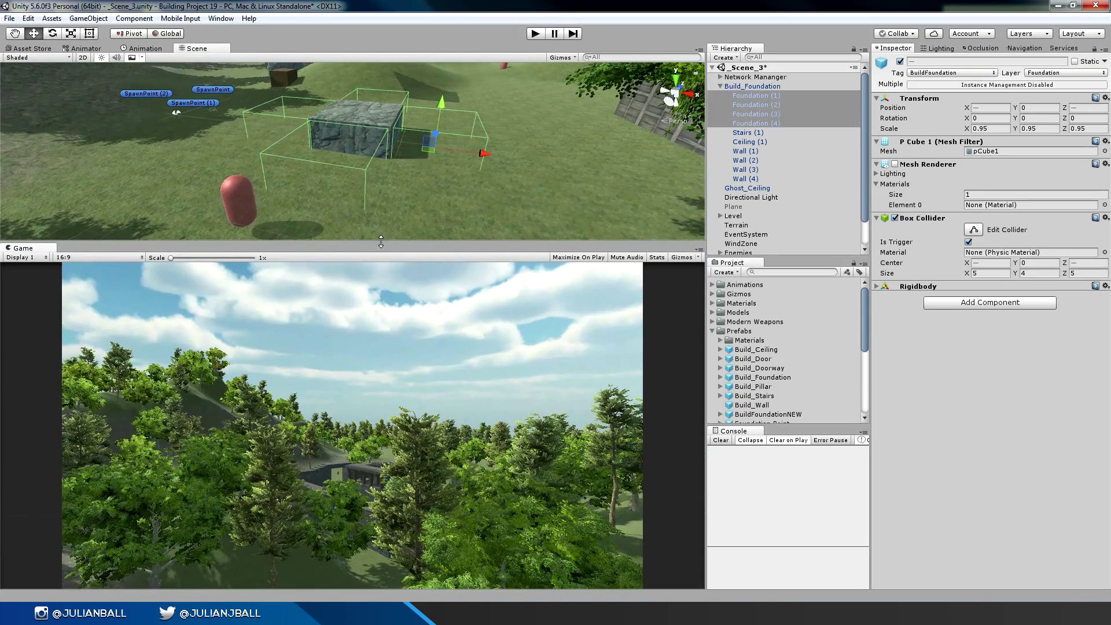
pyautogui.click(572, 102)
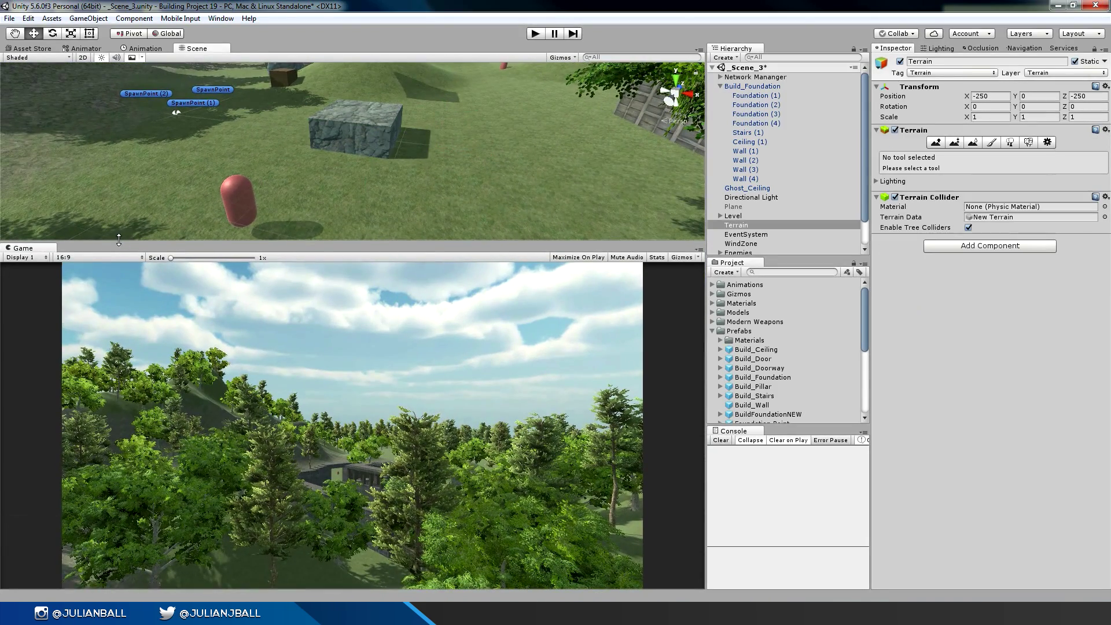
pyautogui.moveTo(119, 239); pyautogui.dragTo(130, 319)
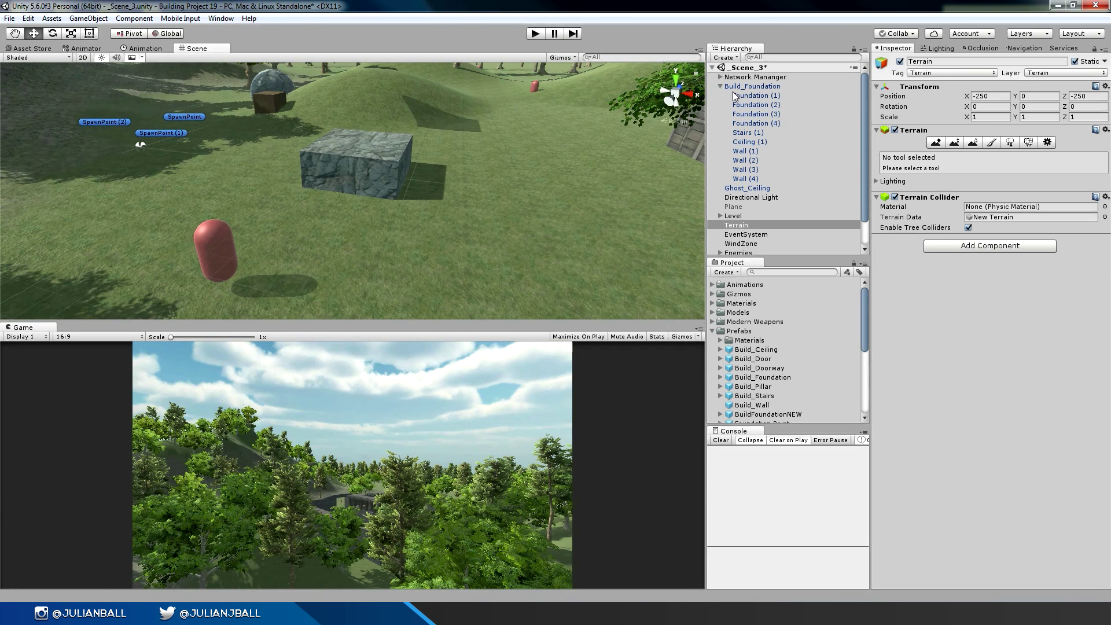
pyautogui.click(544, 34)
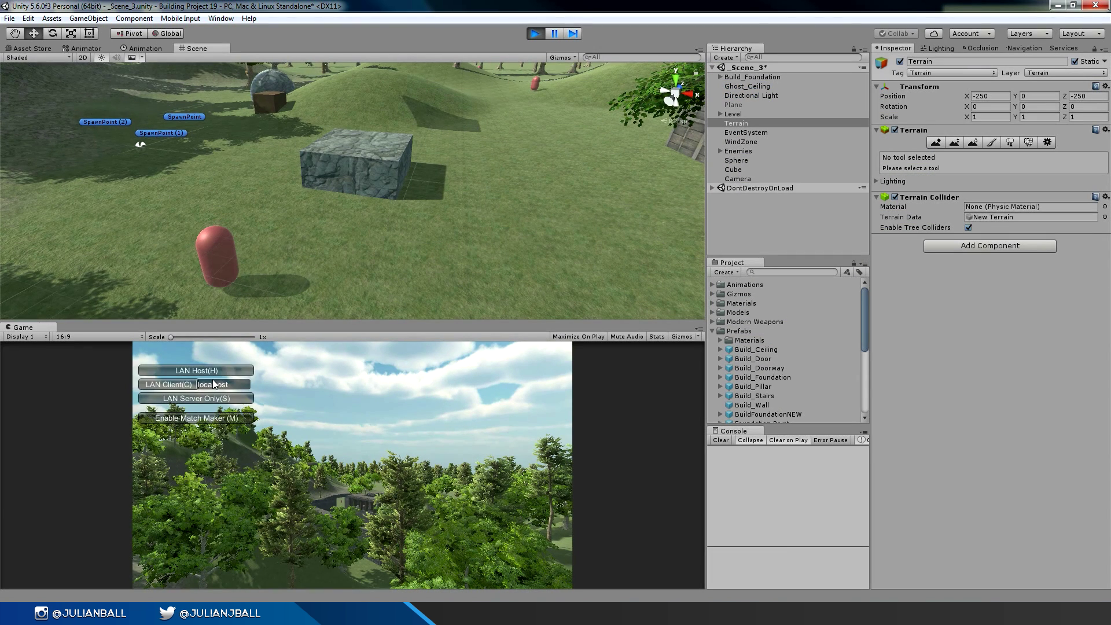
pyautogui.click(214, 371)
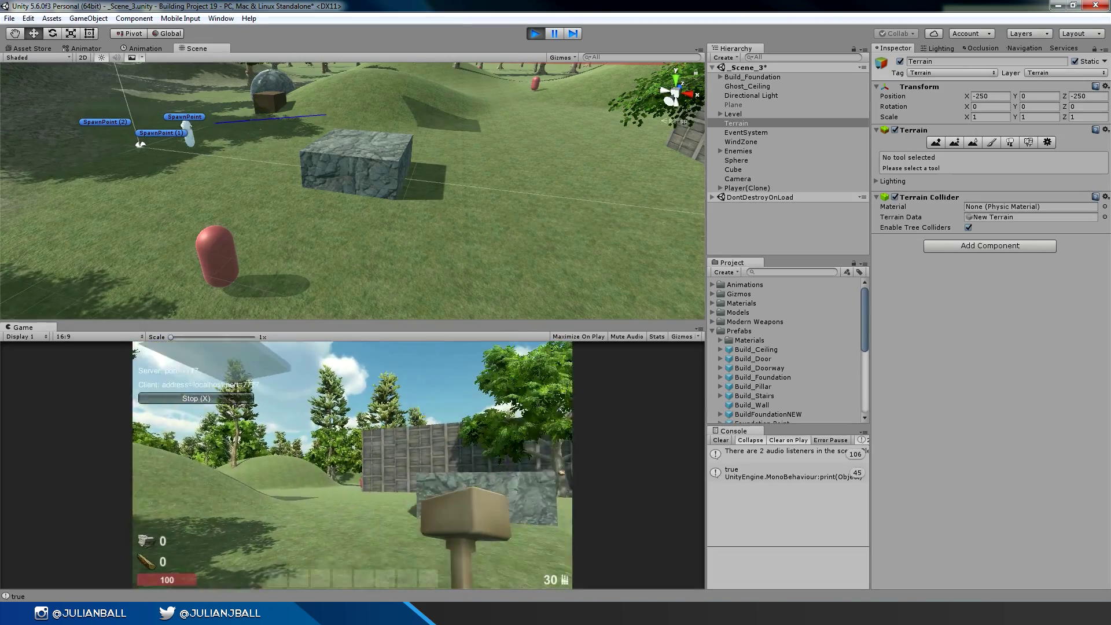
# Step: Enlarge the Scene view during play and examine the player and its ray facing the foundation block
pyautogui.hotkey('alt', 'Tab')
pyautogui.moveTo(286, 322); pyautogui.dragTo(287, 433)
pyautogui.keyDown('alt'); pyautogui.moveTo(321, 242); pyautogui.dragTo(329, 247); pyautogui.keyUp('alt')
pyautogui.keyDown('alt'); pyautogui.moveTo(338, 249); pyautogui.dragTo(405, 249, button='right'); pyautogui.keyUp('alt')
pyautogui.keyDown('alt'); pyautogui.moveTo(225, 255); pyautogui.dragTo(440, 216); pyautogui.keyUp('alt')
pyautogui.keyDown('alt'); pyautogui.moveTo(255, 278); pyautogui.dragTo(425, 249); pyautogui.keyUp('alt')
# Step: Switch the player to the pistol and stop the hosted session
pyautogui.click(387, 488)
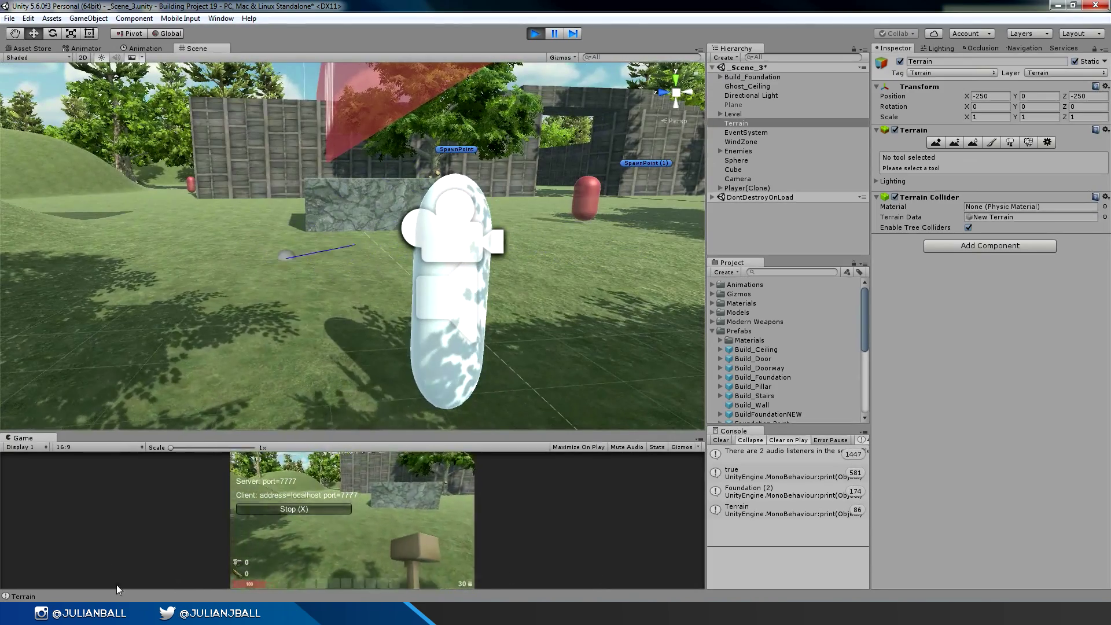
pyautogui.press('2')
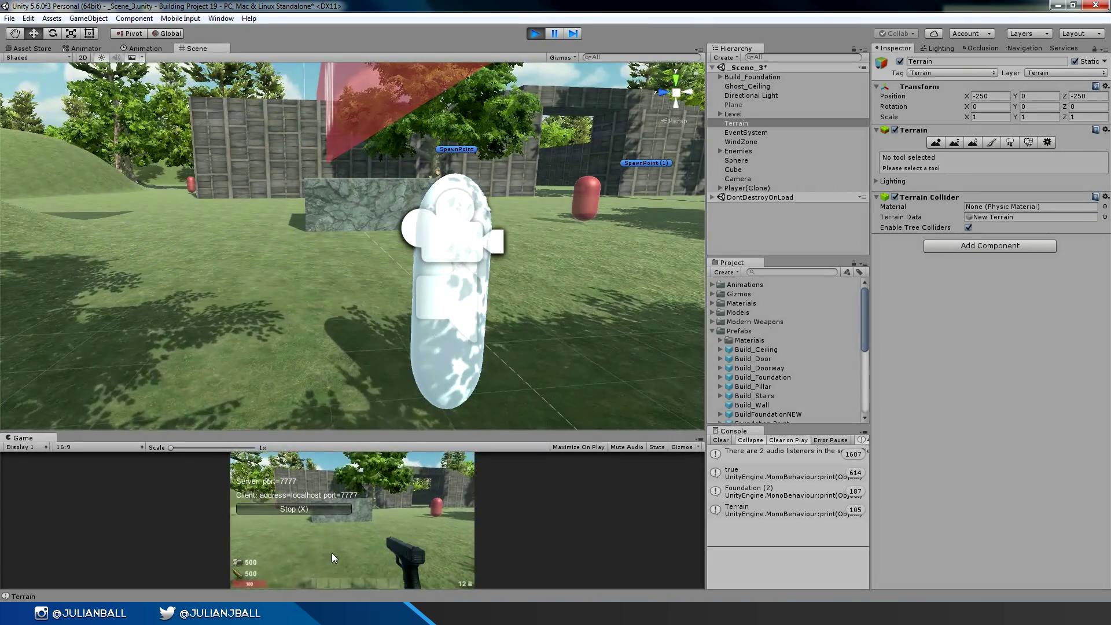
pyautogui.press('2')
pyautogui.press('x')
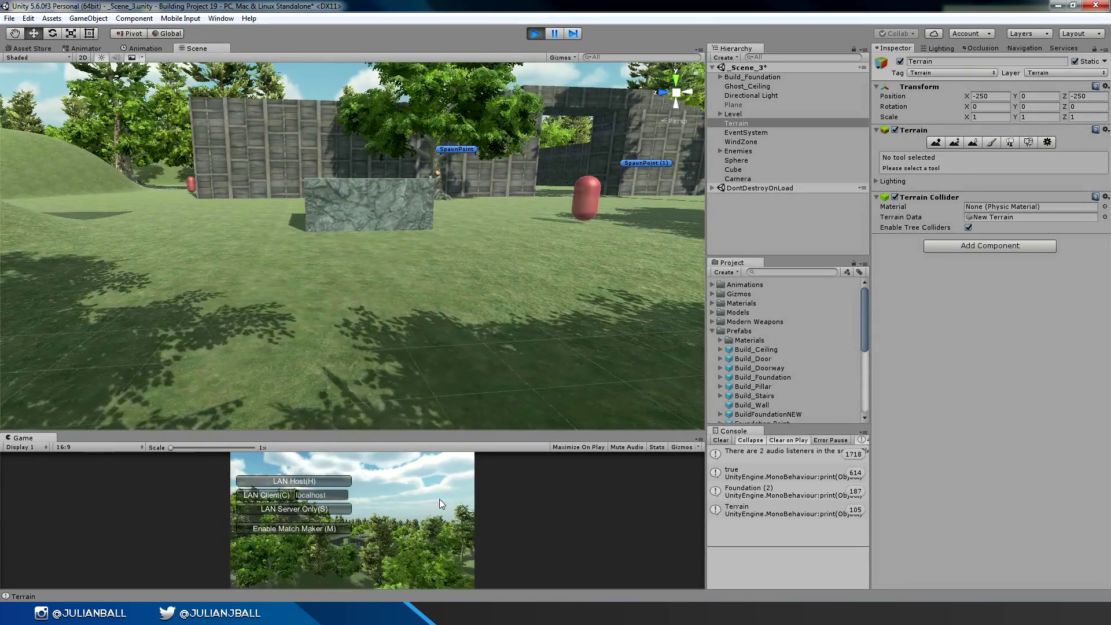
# Step: Host the LAN game again, walk toward the red capsule with the AK-47 and view the player from the side
pyautogui.click(316, 480)
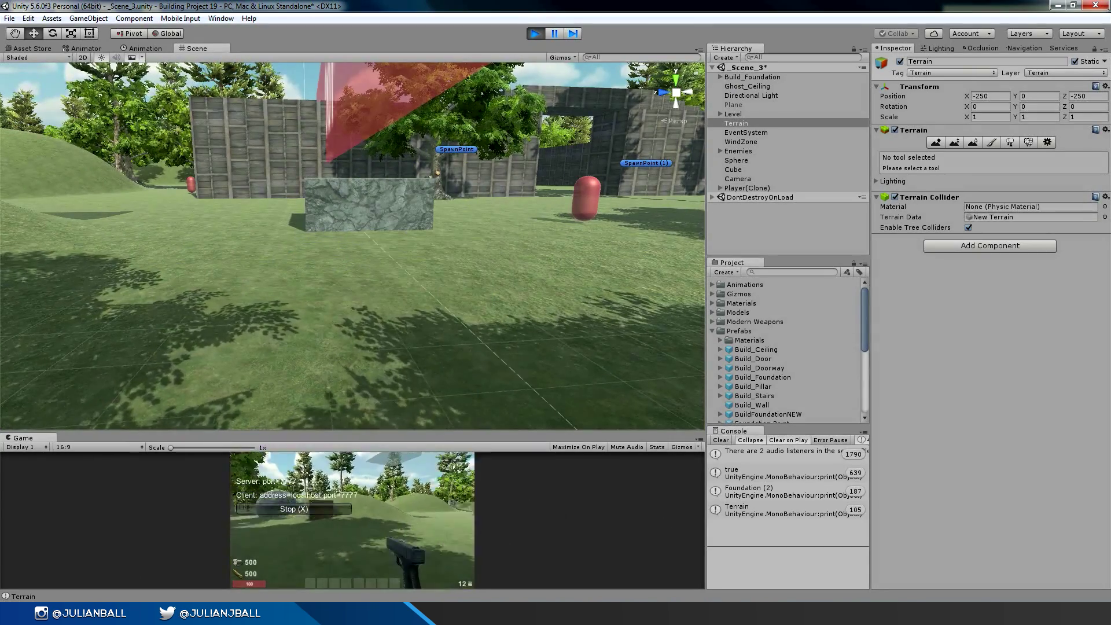
pyautogui.press('1')
pyautogui.press('w')
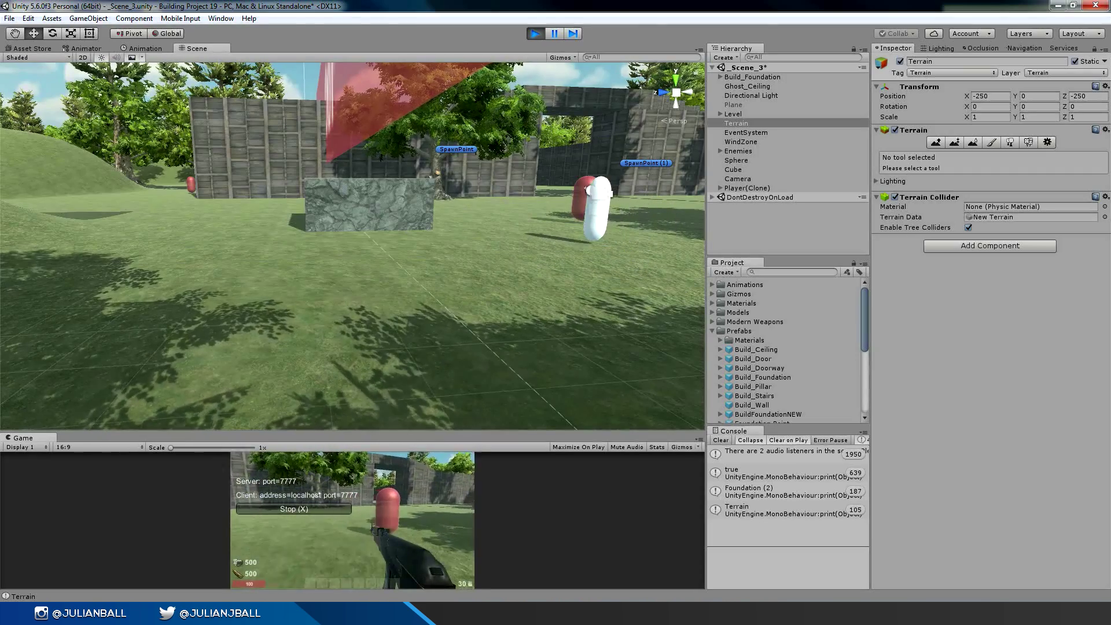
pyautogui.hotkey('alt', 'Tab')
pyautogui.keyDown('alt'); pyautogui.moveTo(630, 226); pyautogui.dragTo(424, 249); pyautogui.keyUp('alt')
pyautogui.scroll(-3, 424, 249)
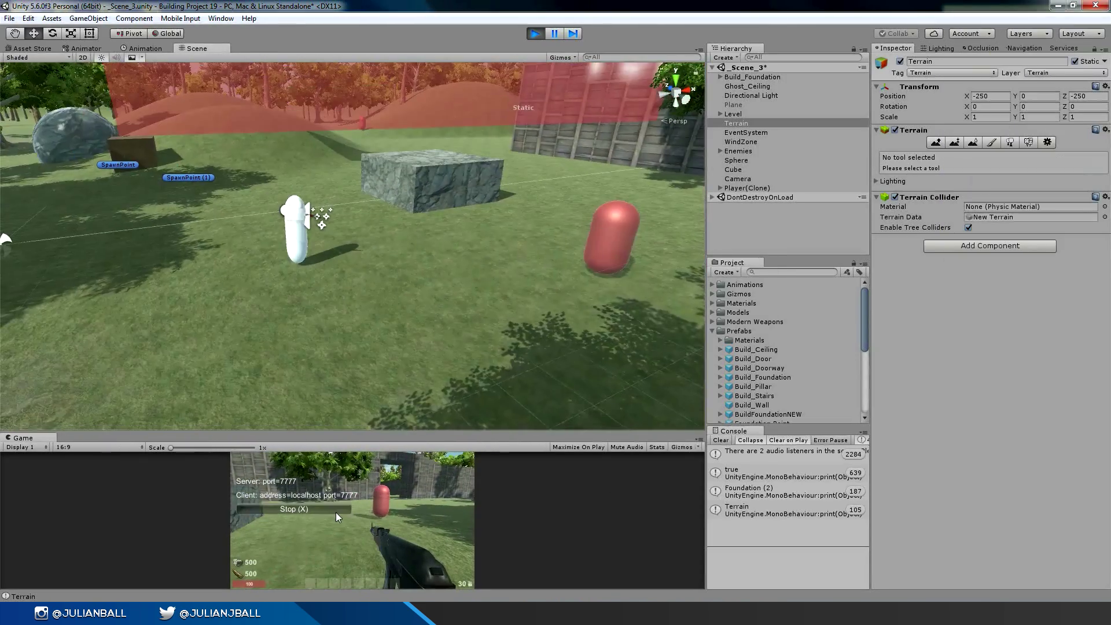
# Step: Restart the LAN host session and walk the player with the hammer toward the red capsule
pyautogui.click(337, 512)
pyautogui.click(324, 481)
pyautogui.press('w')
pyautogui.press('w')
pyautogui.press('d')
pyautogui.press('w')
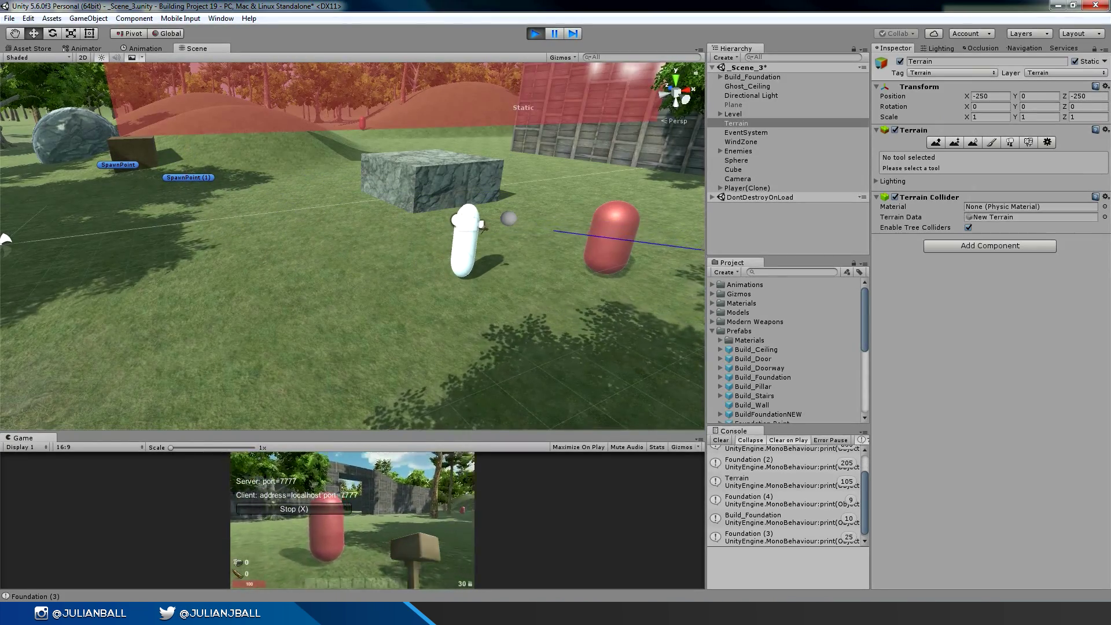
# Step: Walk the player toward the foundation block and examine its ray and sphere from the side in the Scene view
pyautogui.hotkey('alt', 'Tab')
pyautogui.moveTo(524, 217); pyautogui.dragTo(492, 223, button='middle')
pyautogui.keyDown('alt'); pyautogui.moveTo(492, 223); pyautogui.dragTo(321, 324); pyautogui.keyUp('alt')
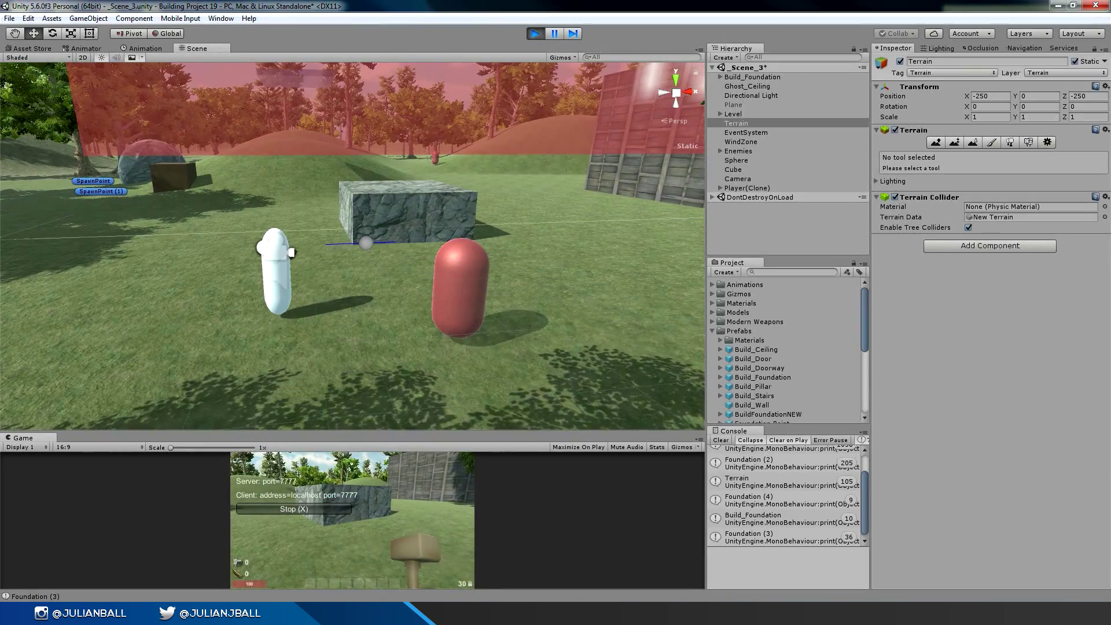
pyautogui.press('w')
pyautogui.hotkey('alt', 'Tab')
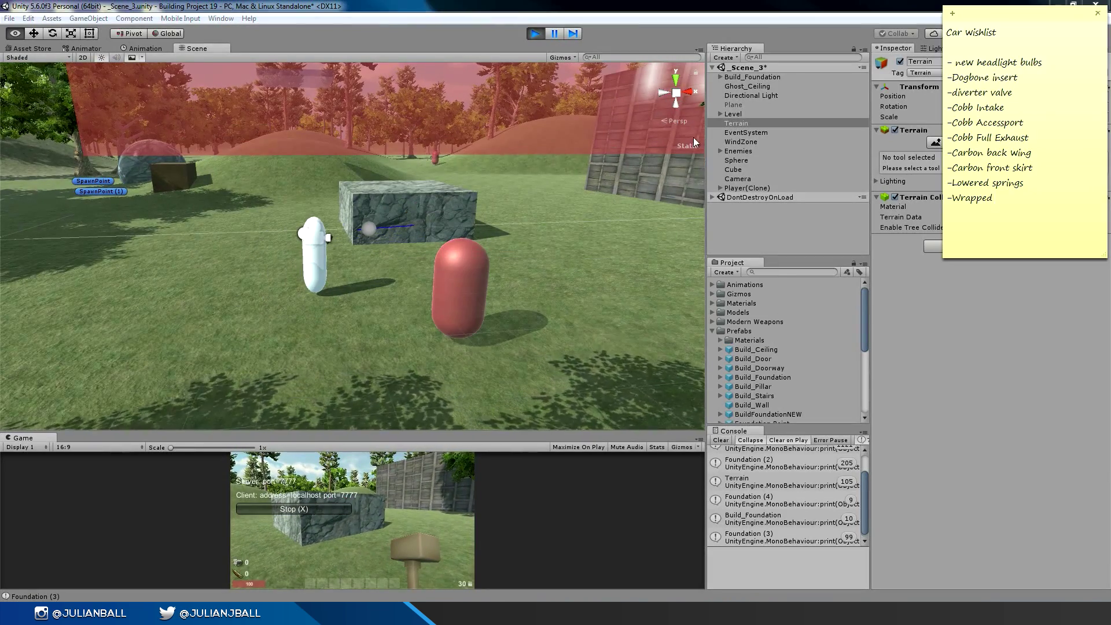
pyautogui.moveTo(1018, 13); pyautogui.dragTo(2, 157)
pyautogui.click(467, 9)
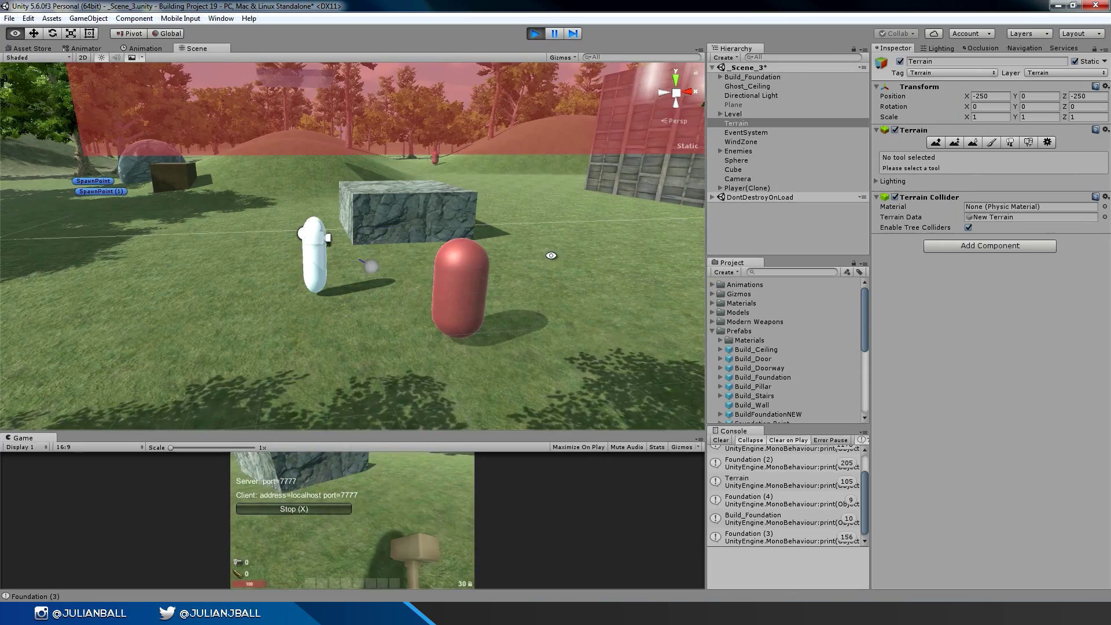
pyautogui.keyDown('alt'); pyautogui.moveTo(521, 232); pyautogui.dragTo(324, 304); pyautogui.keyUp('alt')
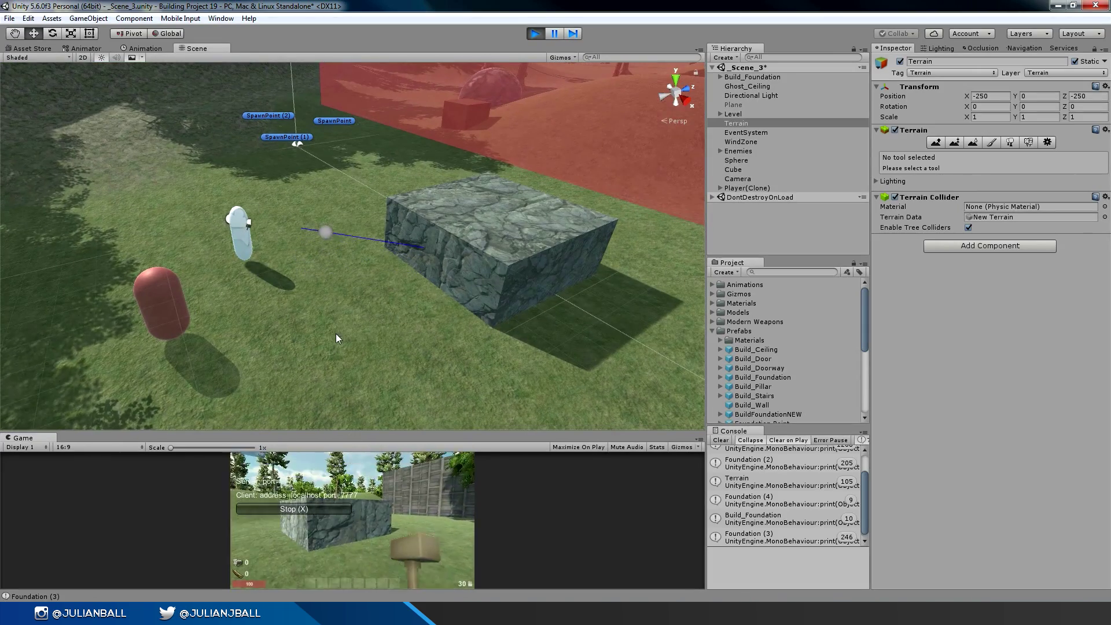
# Step: Select the Build_Foundation block and examine its collider outlines and the placement ray from several sides
pyautogui.keyDown('alt'); pyautogui.moveTo(335, 340); pyautogui.dragTo(496, 260); pyautogui.keyUp('alt')
pyautogui.keyDown('alt'); pyautogui.moveTo(496, 261); pyautogui.dragTo(810, 324, button='right'); pyautogui.keyUp('alt')
pyautogui.moveTo(415, 261)
pyautogui.keyDown('alt'); pyautogui.mouseDown(button='right')
pyautogui.moveTo(588, 297)
pyautogui.moveTo(468, 313)
pyautogui.mouseUp(button='right'); pyautogui.keyUp('alt')
pyautogui.click(469, 313)
pyautogui.moveTo(469, 313)
pyautogui.keyDown('alt'); pyautogui.mouseDown()
pyautogui.moveTo(422, 307)
pyautogui.moveTo(411, 245)
pyautogui.moveTo(364, 255)
pyautogui.moveTo(262, 311)
pyautogui.moveTo(440, 393)
pyautogui.moveTo(508, 315)
pyautogui.moveTo(411, 305)
pyautogui.mouseUp(); pyautogui.keyUp('alt')
pyautogui.click(417, 226)
pyautogui.keyDown('alt'); pyautogui.scroll(4, 250, 240); pyautogui.keyUp('alt')
pyautogui.keyDown('alt'); pyautogui.moveTo(250, 240); pyautogui.dragTo(491, 330); pyautogui.keyUp('alt')
pyautogui.keyDown('alt'); pyautogui.moveTo(491, 330); pyautogui.dragTo(240, 313, button='right'); pyautogui.keyUp('alt')
pyautogui.keyDown('alt'); pyautogui.moveTo(240, 314); pyautogui.dragTo(283, 334); pyautogui.keyUp('alt')
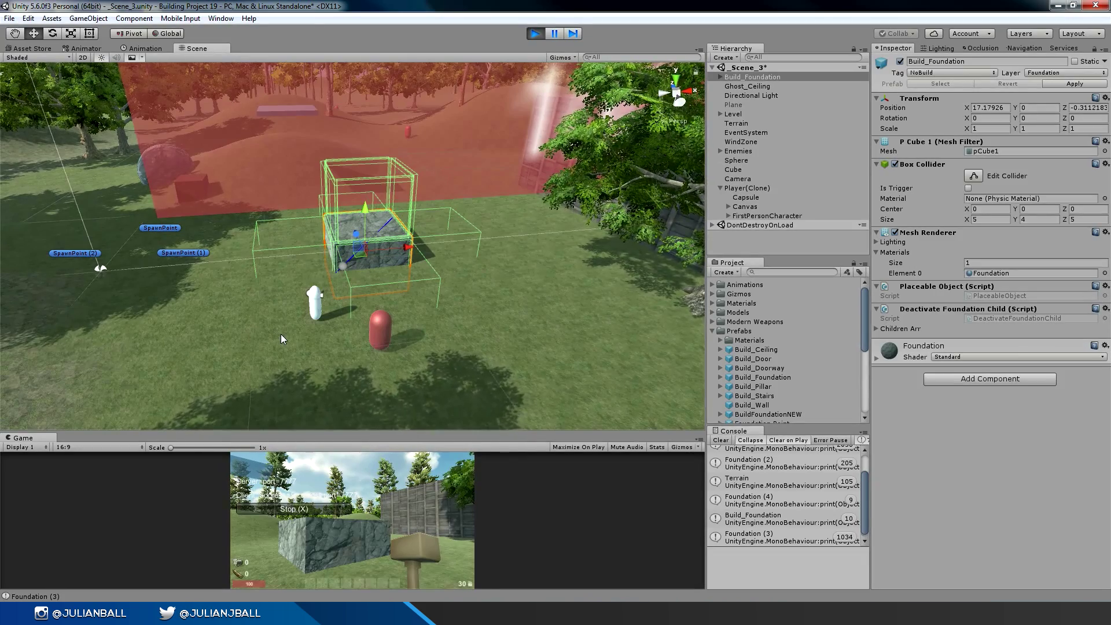
# Step: Examine how the blue placement ray meets the foundation's surrounding colliders from close up, from above and from the side
pyautogui.scroll(5, 281, 335)
pyautogui.keyDown('alt'); pyautogui.moveTo(466, 304); pyautogui.dragTo(478, 365); pyautogui.keyUp('alt')
pyautogui.moveTo(477, 364); pyautogui.dragTo(393, 279, button='right')
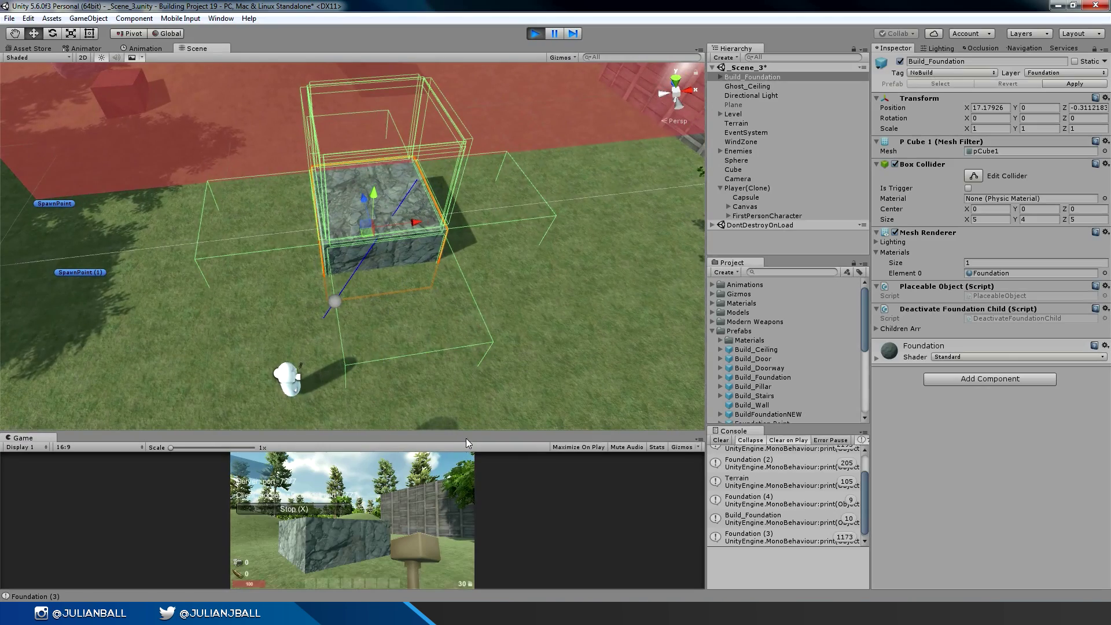
pyautogui.moveTo(536, 426); pyautogui.dragTo(479, 537, button='right')
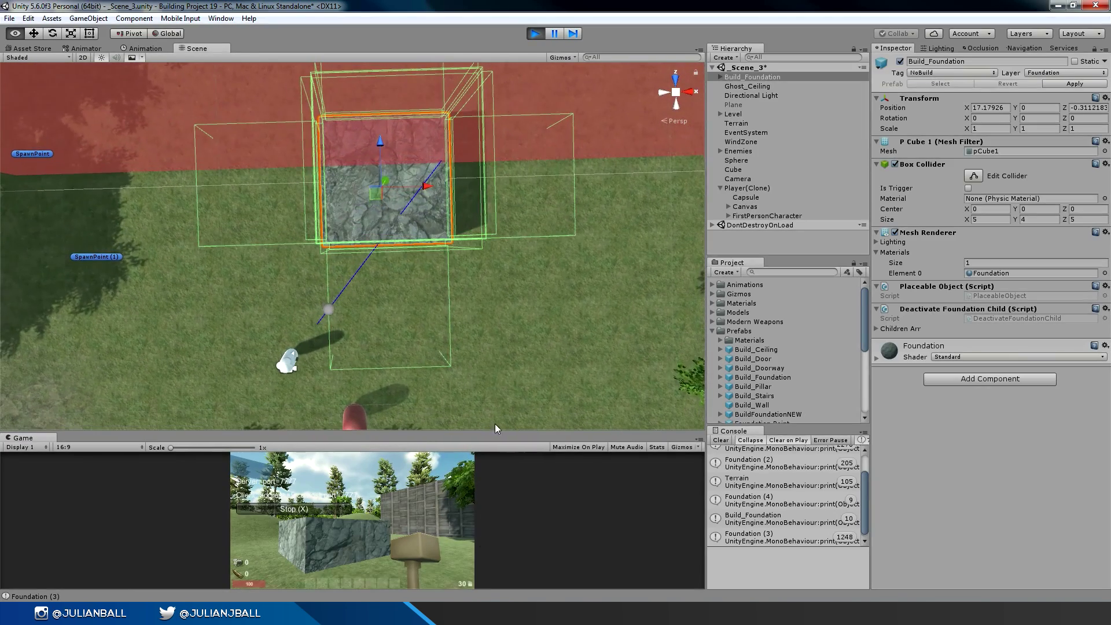
pyautogui.moveTo(516, 393); pyautogui.dragTo(468, 214, button='right')
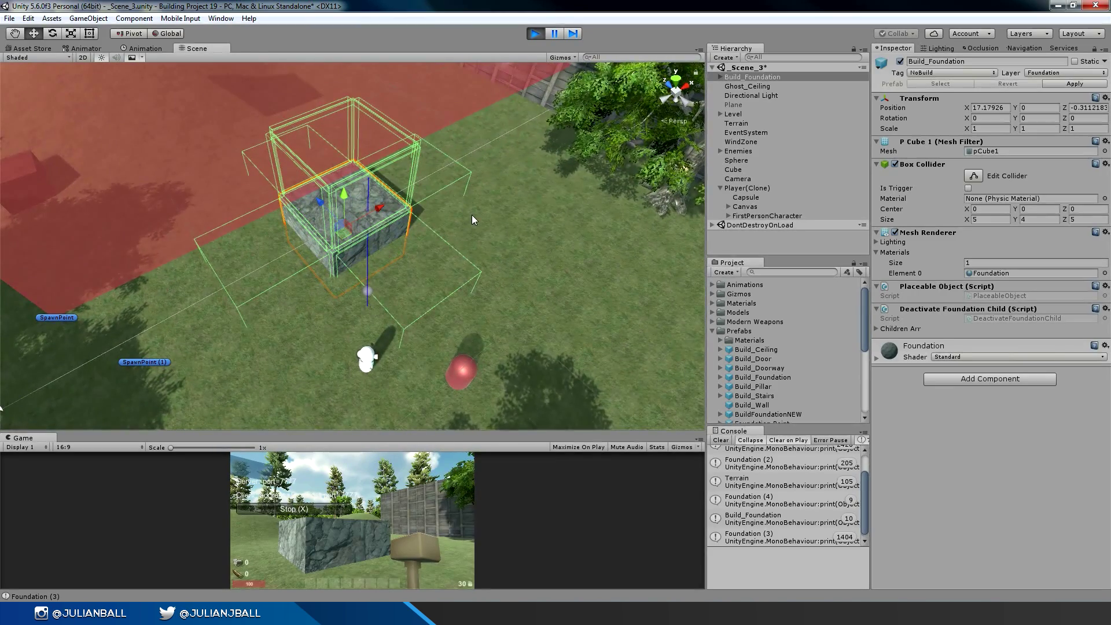
pyautogui.moveTo(472, 220); pyautogui.dragTo(433, 241, button='right')
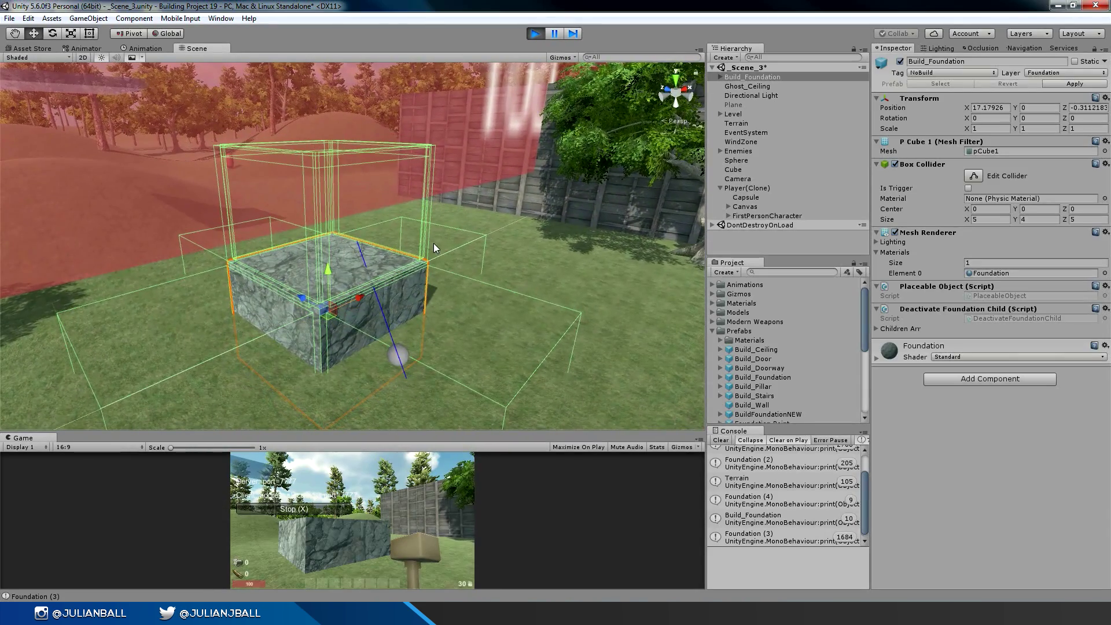
pyautogui.moveTo(432, 248); pyautogui.dragTo(376, 305, button='right')
pyautogui.moveTo(376, 305)
pyautogui.keyDown('alt'); pyautogui.mouseDown()
pyautogui.moveTo(288, 304)
pyautogui.moveTo(350, 258)
pyautogui.moveTo(372, 217)
pyautogui.mouseUp(); pyautogui.keyUp('alt')
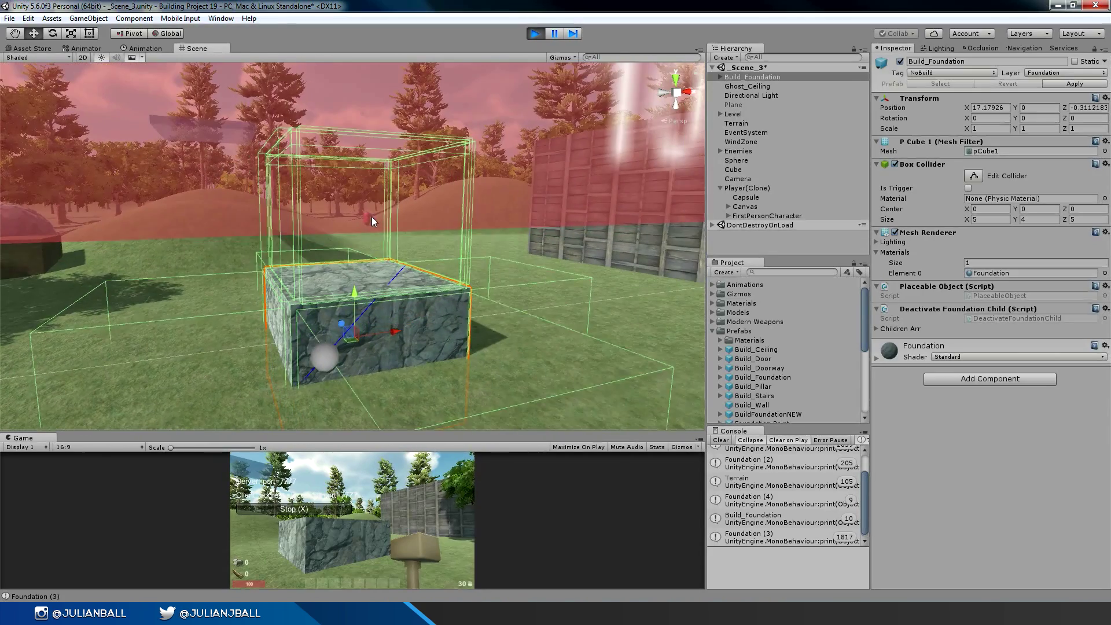
# Step: Expand Build_Foundation's children and inspect the Wall (3) trigger collider above the block's edge
pyautogui.click(372, 217)
pyautogui.click(751, 77)
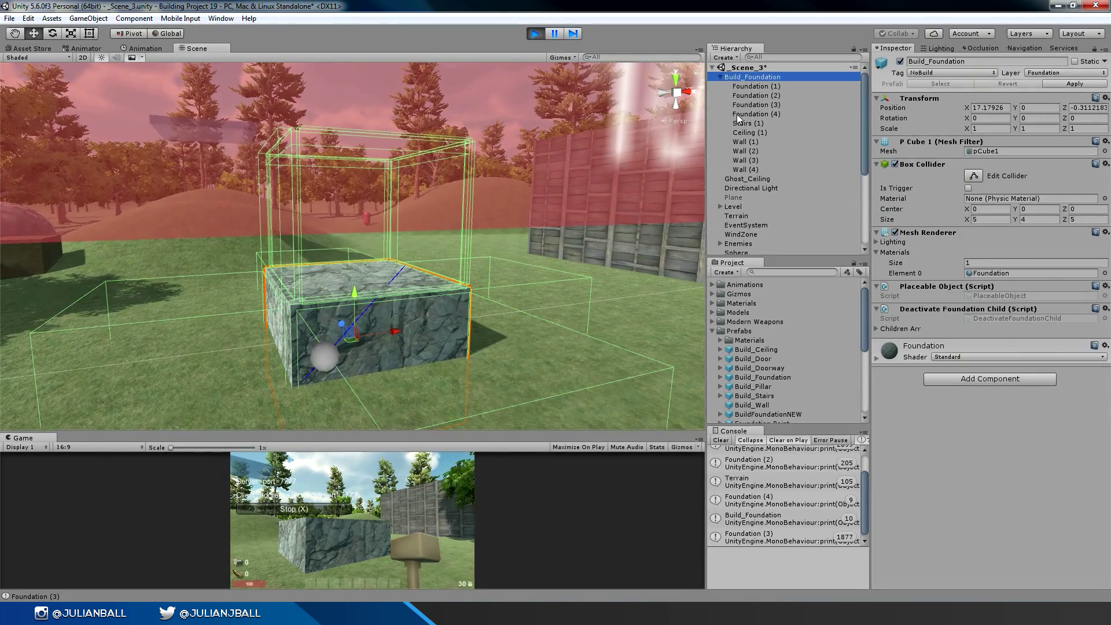
pyautogui.click(744, 161)
pyautogui.keyDown('alt'); pyautogui.moveTo(332, 270); pyautogui.dragTo(181, 272); pyautogui.keyUp('alt')
pyautogui.keyDown('alt'); pyautogui.moveTo(652, 276); pyautogui.dragTo(370, 318); pyautogui.keyUp('alt')
pyautogui.keyDown('alt'); pyautogui.moveTo(434, 310); pyautogui.dragTo(387, 307, button='right'); pyautogui.keyUp('alt')
pyautogui.keyDown('alt'); pyautogui.moveTo(397, 308); pyautogui.dragTo(865, 321); pyautogui.keyUp('alt')
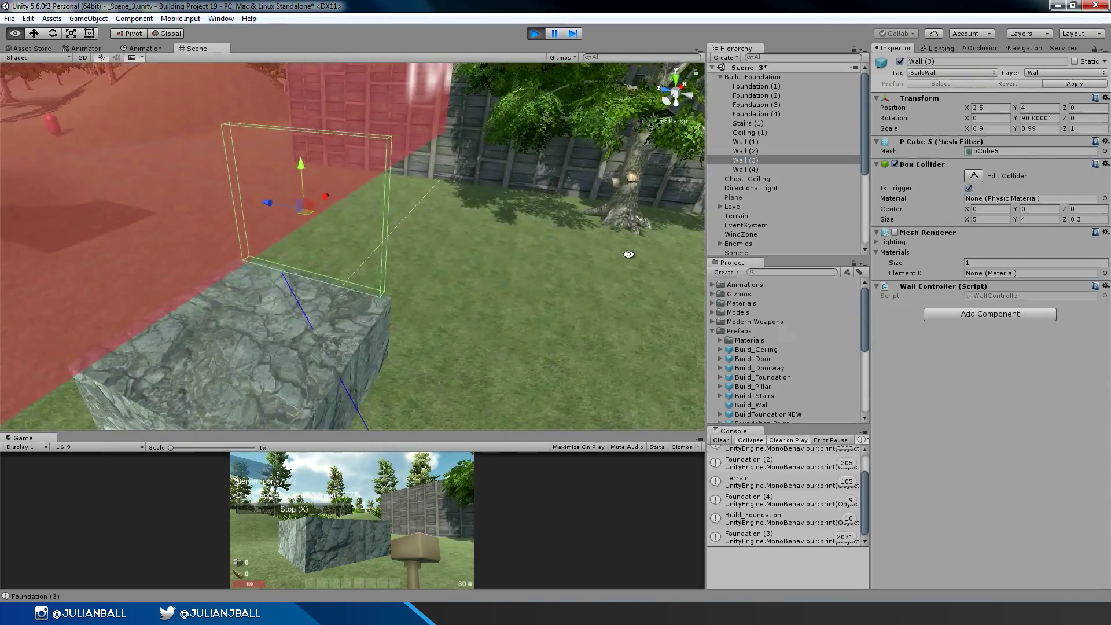
pyautogui.keyDown('alt'); pyautogui.moveTo(434, 272); pyautogui.dragTo(318, 259, button='right'); pyautogui.keyUp('alt')
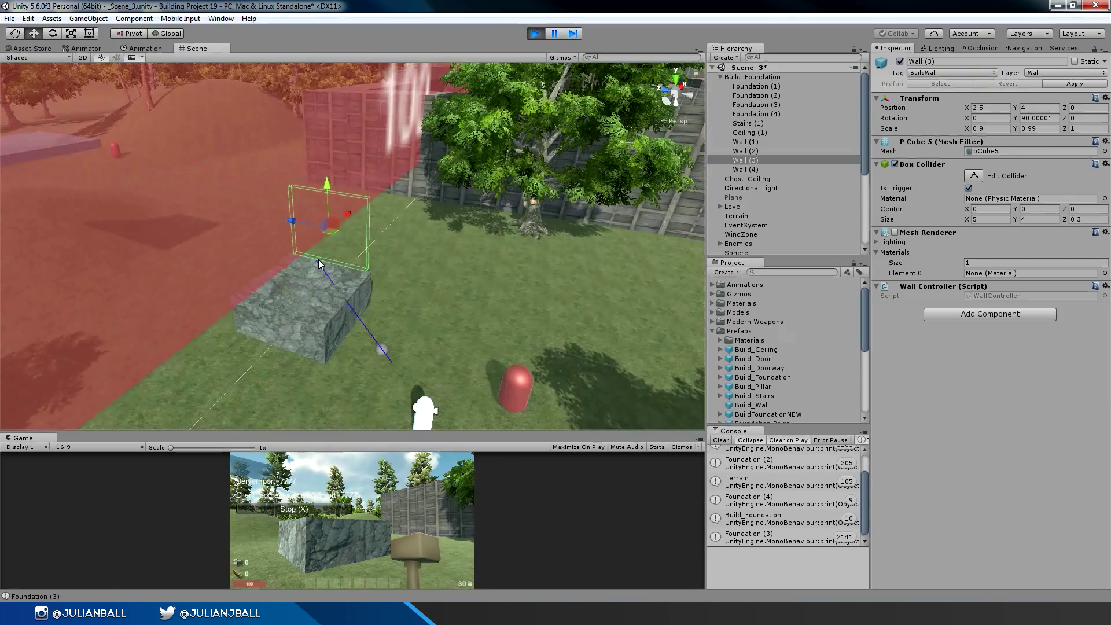
# Step: Reselect the whole foundation block, view all its colliders and leave play mode
pyautogui.click(322, 339)
pyautogui.moveTo(312, 341); pyautogui.dragTo(334, 297, button='middle')
pyautogui.click(339, 300)
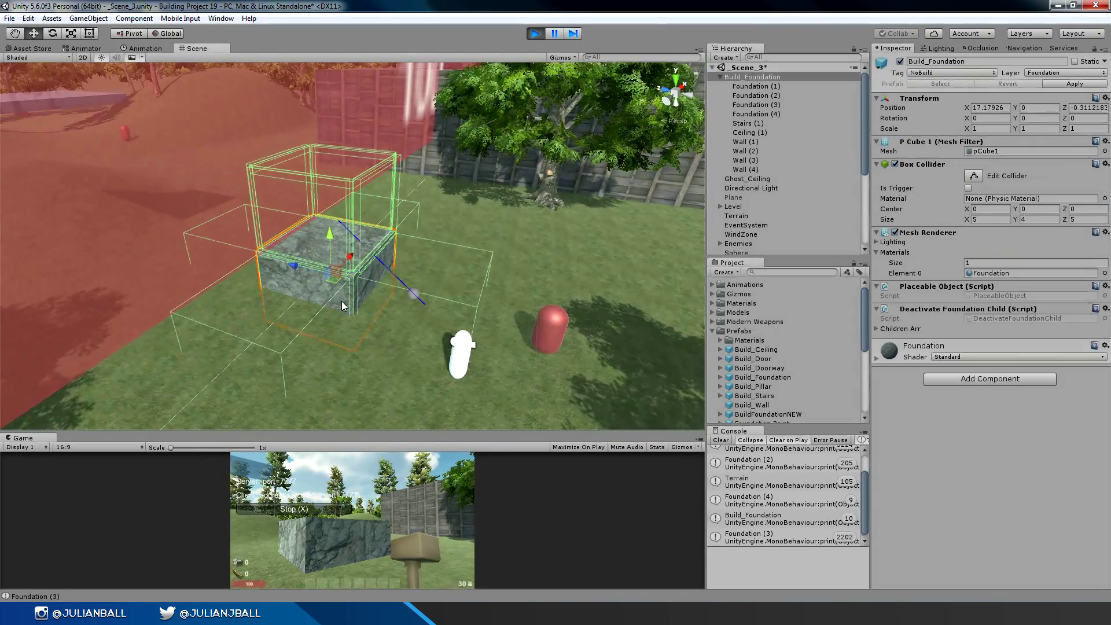
pyautogui.keyDown('alt'); pyautogui.moveTo(346, 303); pyautogui.dragTo(115, 296); pyautogui.keyUp('alt')
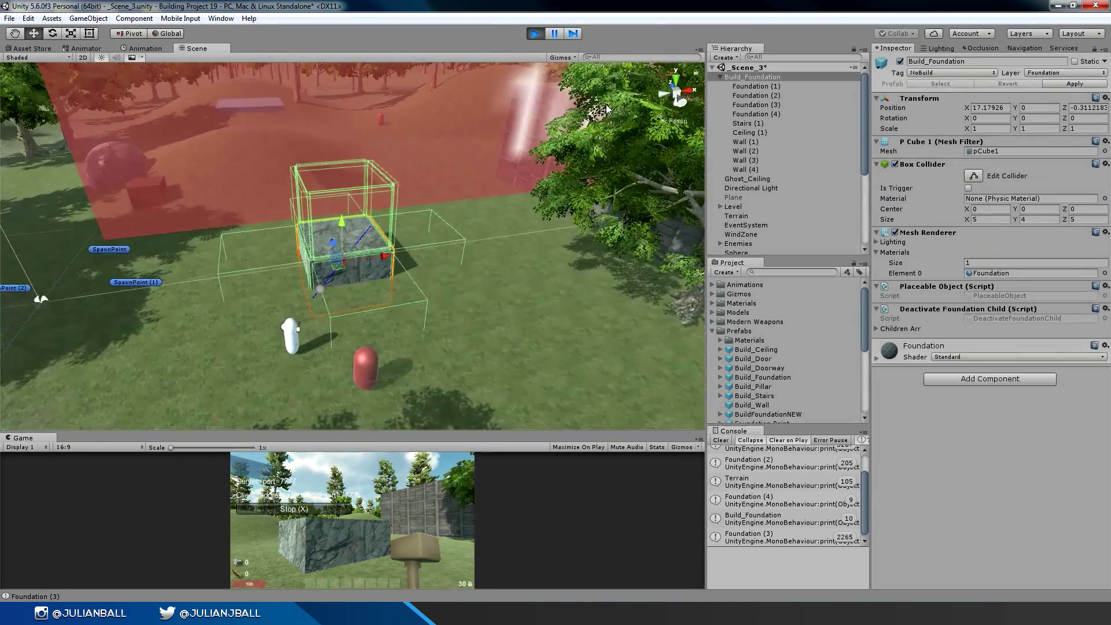
pyautogui.click(535, 33)
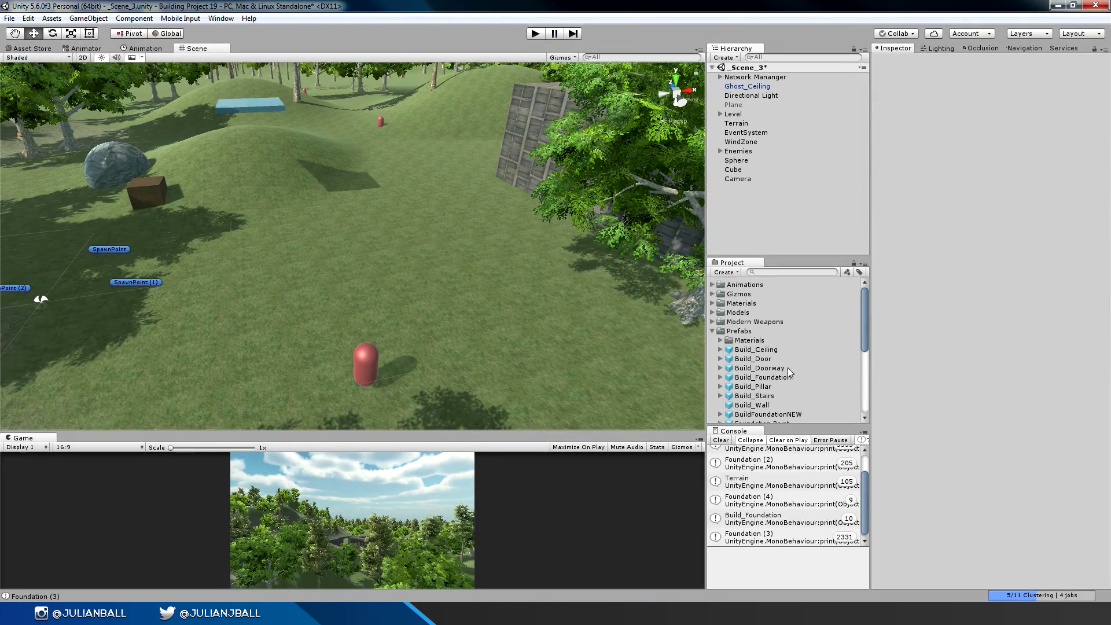
# Step: Inspect the Build_Ceiling prefab's colliders on a temporary copy placed in the scene, and delete that copy
pyautogui.moveTo(753, 349); pyautogui.dragTo(391, 168)
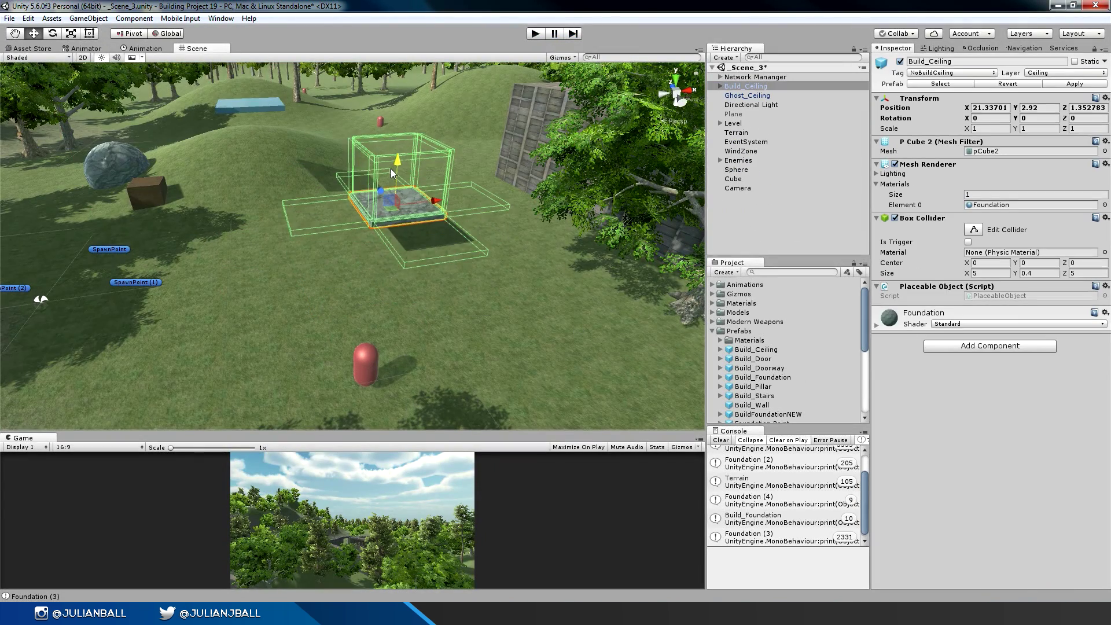
pyautogui.press('f')
pyautogui.keyDown('alt'); pyautogui.moveTo(246, 259); pyautogui.dragTo(380, 263, button='right'); pyautogui.keyUp('alt')
pyautogui.keyDown('alt'); pyautogui.moveTo(380, 264); pyautogui.dragTo(321, 268); pyautogui.keyUp('alt')
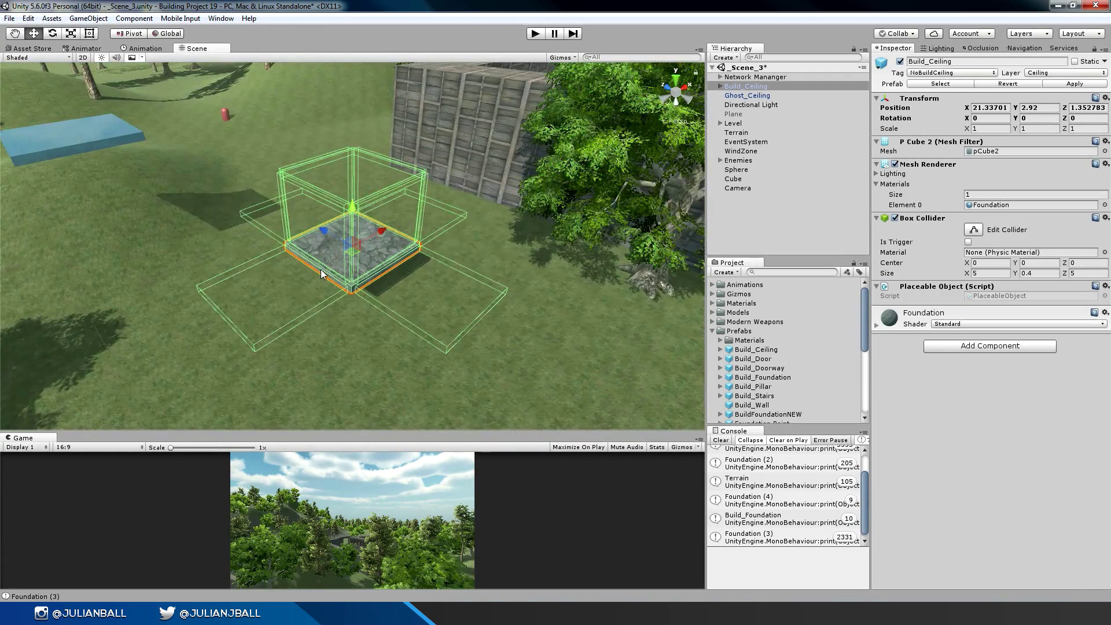
pyautogui.press('Delete')
# Step: Place temporary copies of the Build_Wall and Build_Stairs prefabs to inspect their colliders, deleting each one
pyautogui.moveTo(752, 405); pyautogui.dragTo(301, 263)
pyautogui.press('Delete')
pyautogui.moveTo(748, 395); pyautogui.dragTo(391, 220)
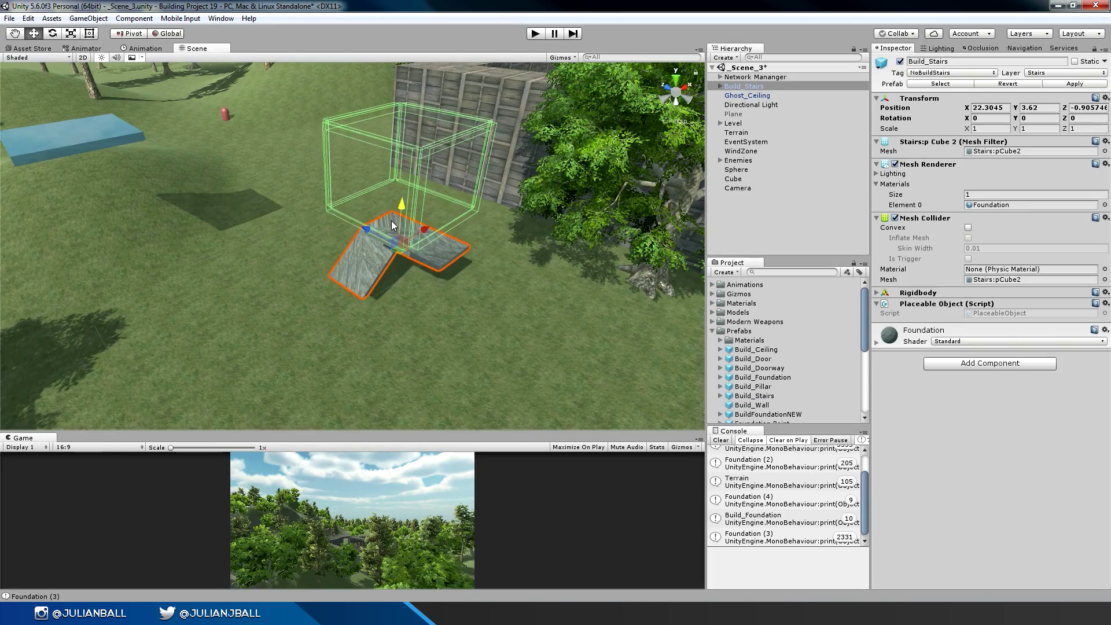
pyautogui.keyDown('alt'); pyautogui.moveTo(390, 220); pyautogui.dragTo(479, 221, button='right'); pyautogui.keyUp('alt')
pyautogui.keyDown('alt'); pyautogui.moveTo(479, 221); pyautogui.dragTo(601, 208); pyautogui.keyUp('alt')
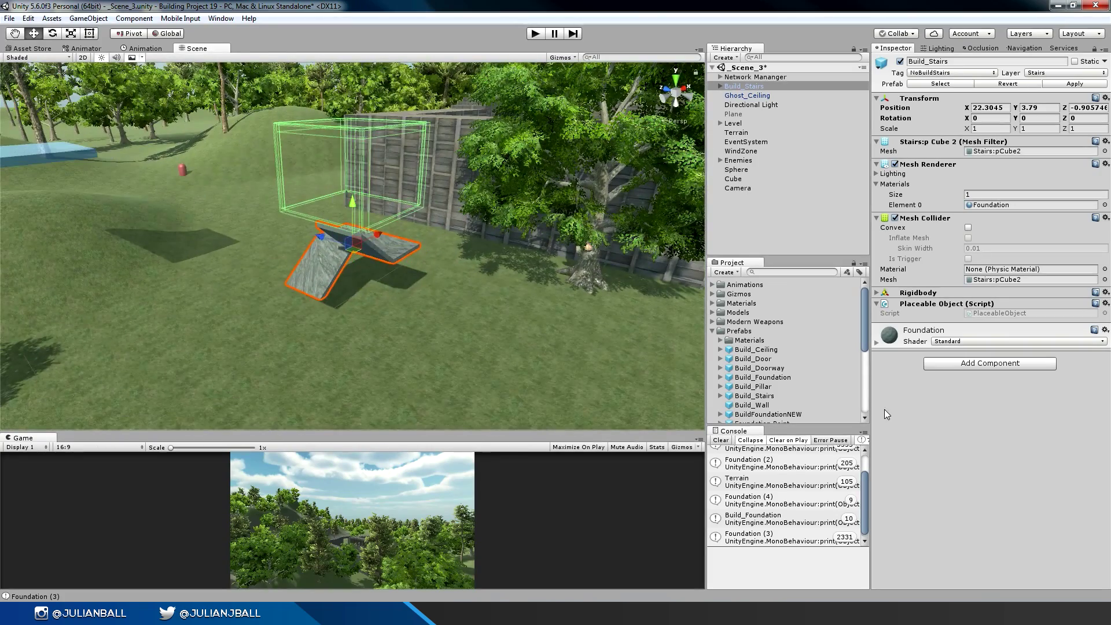
pyautogui.press('Delete')
# Step: Enlarge the Game view and clear the console messages
pyautogui.scroll(-3, 821, 353)
pyautogui.scroll(3, 820, 355)
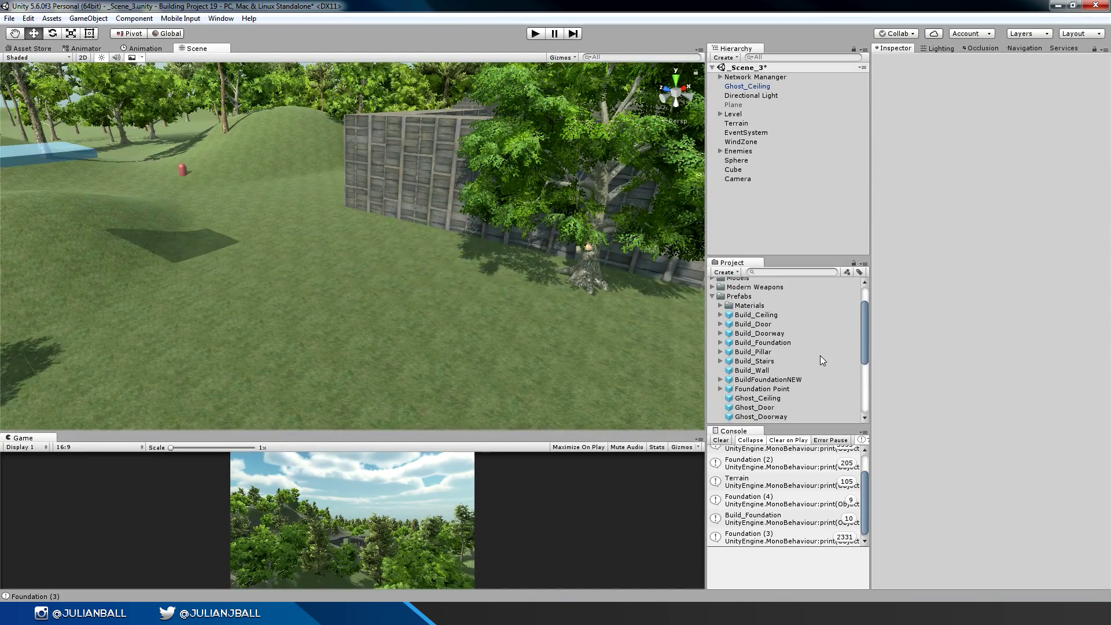
pyautogui.keyDown('alt'); pyautogui.moveTo(345, 292); pyautogui.dragTo(374, 327, button='right'); pyautogui.keyUp('alt')
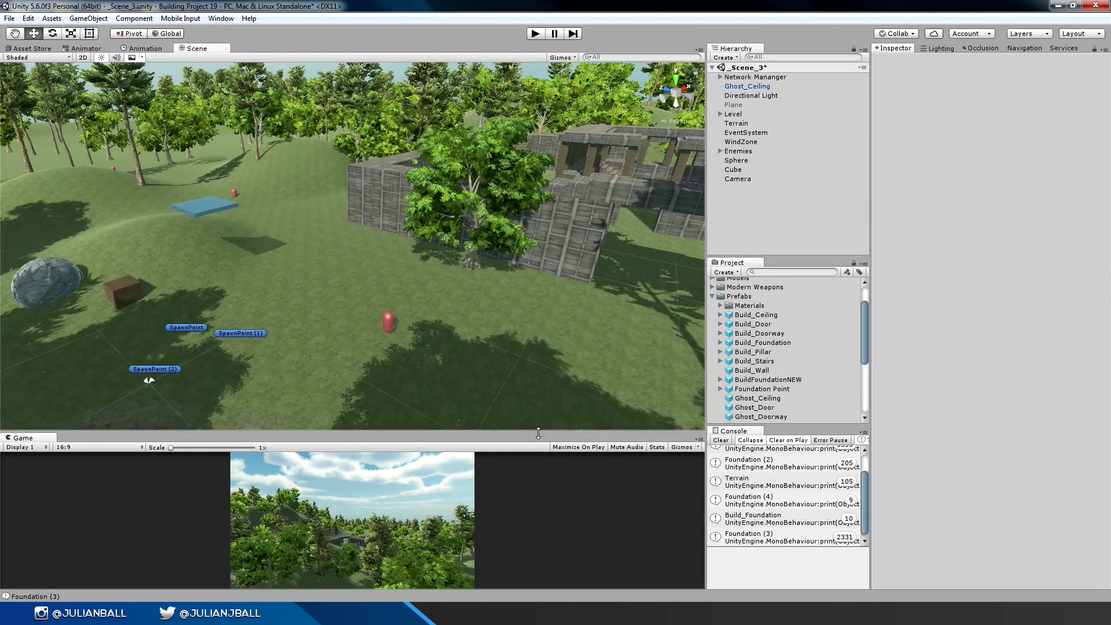
pyautogui.moveTo(538, 433); pyautogui.dragTo(541, 326)
pyautogui.click(721, 440)
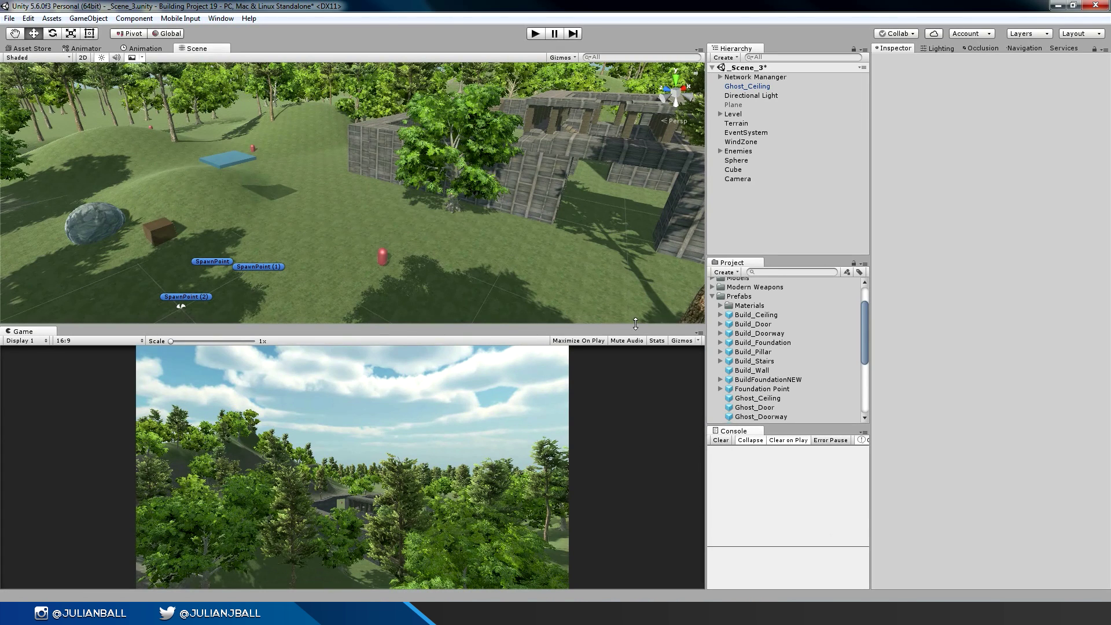
# Step: Add the Player prefab to the scene near the spawn points and select the Hammer under its WeaponManager
pyautogui.click(720, 77)
pyautogui.click(720, 77)
pyautogui.scroll(-3, 749, 376)
pyautogui.moveTo(745, 403); pyautogui.dragTo(315, 229)
pyautogui.click(721, 86)
pyautogui.click(729, 114)
pyautogui.click(737, 133)
pyautogui.click(757, 143)
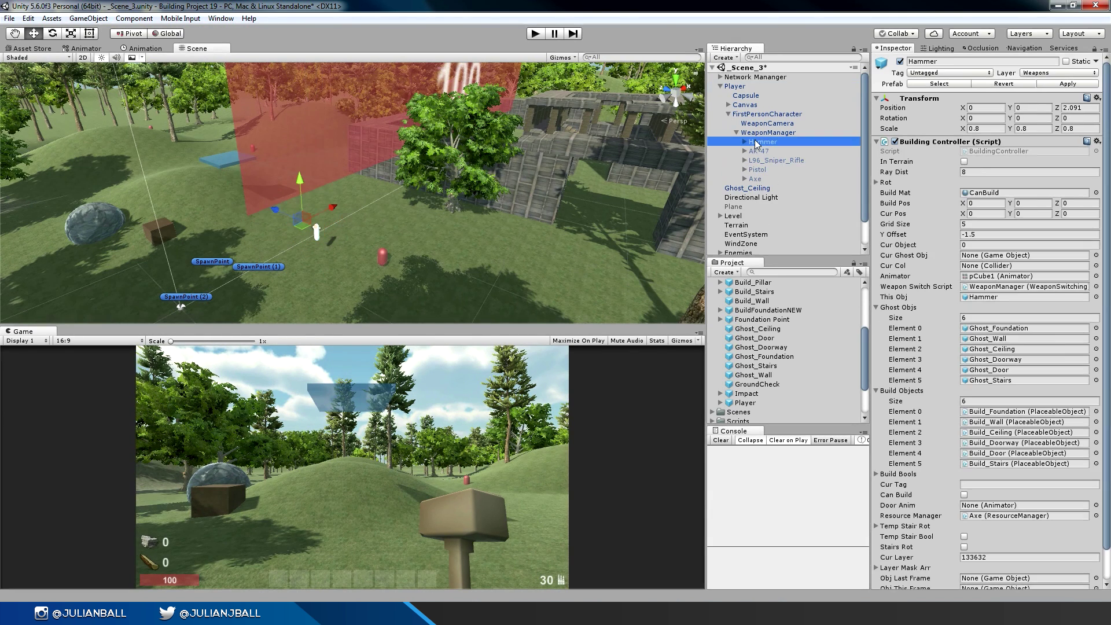
# Step: Open the Hammer's BuildingController script in MonoDevelop and maximize the code window
pyautogui.click(878, 141)
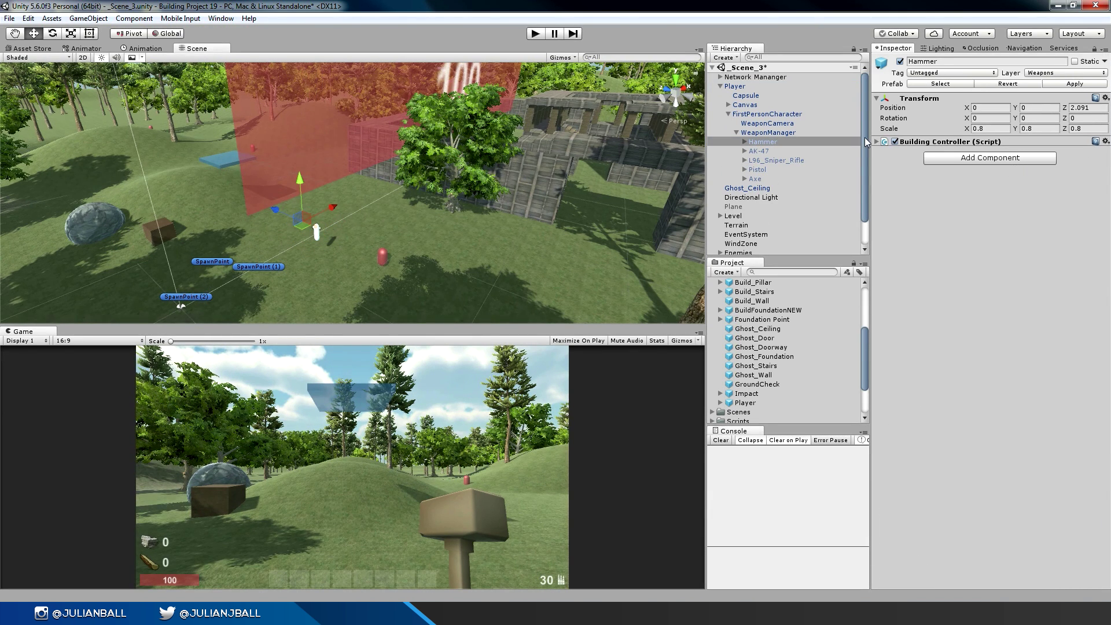
pyautogui.click(877, 141)
pyautogui.click(1002, 152)
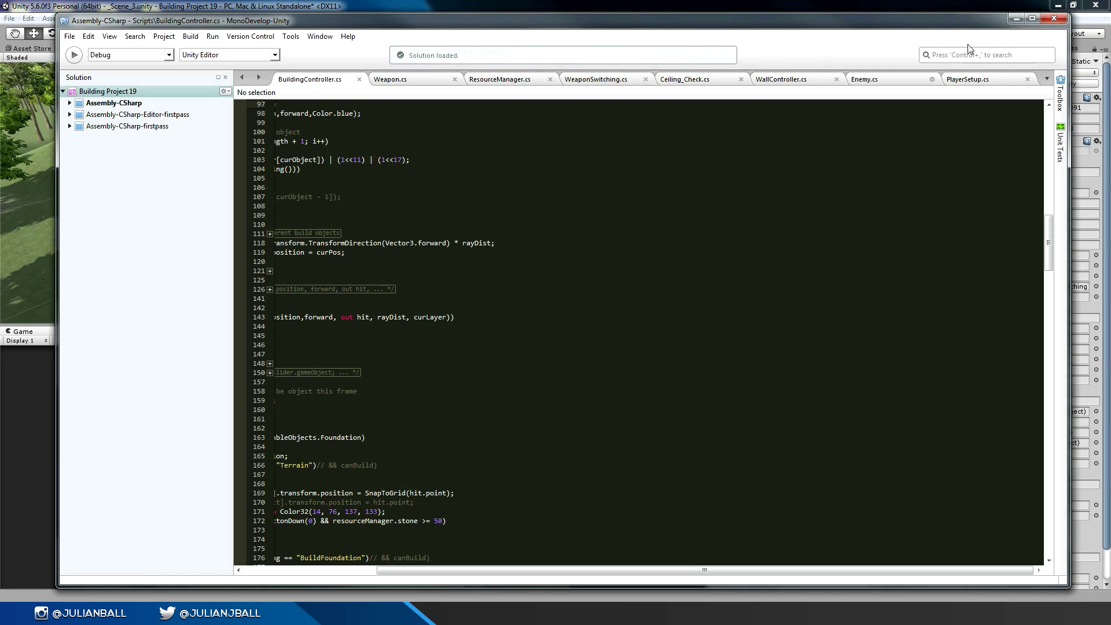
pyautogui.click(1033, 18)
# Step: Review the Start method and the beginning of Update in BuildingController.cs, including the debug ray and ghost object selection
pyautogui.scroll(8, 788, 206)
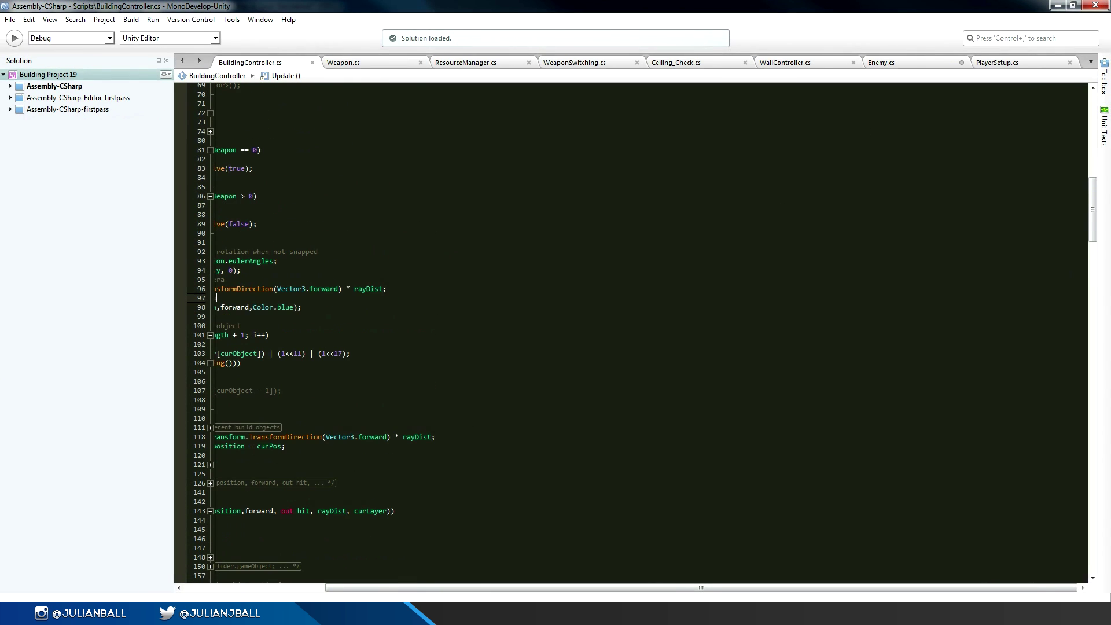
pyautogui.moveTo(381, 588); pyautogui.dragTo(239, 589)
pyautogui.moveTo(1093, 191)
pyautogui.mouseDown()
pyautogui.moveTo(1092, 98)
pyautogui.moveTo(1092, 382)
pyautogui.moveTo(1061, 506)
pyautogui.moveTo(1066, 533)
pyautogui.moveTo(1109, 341)
pyautogui.moveTo(1101, 118)
pyautogui.moveTo(1102, 183)
pyautogui.mouseUp()
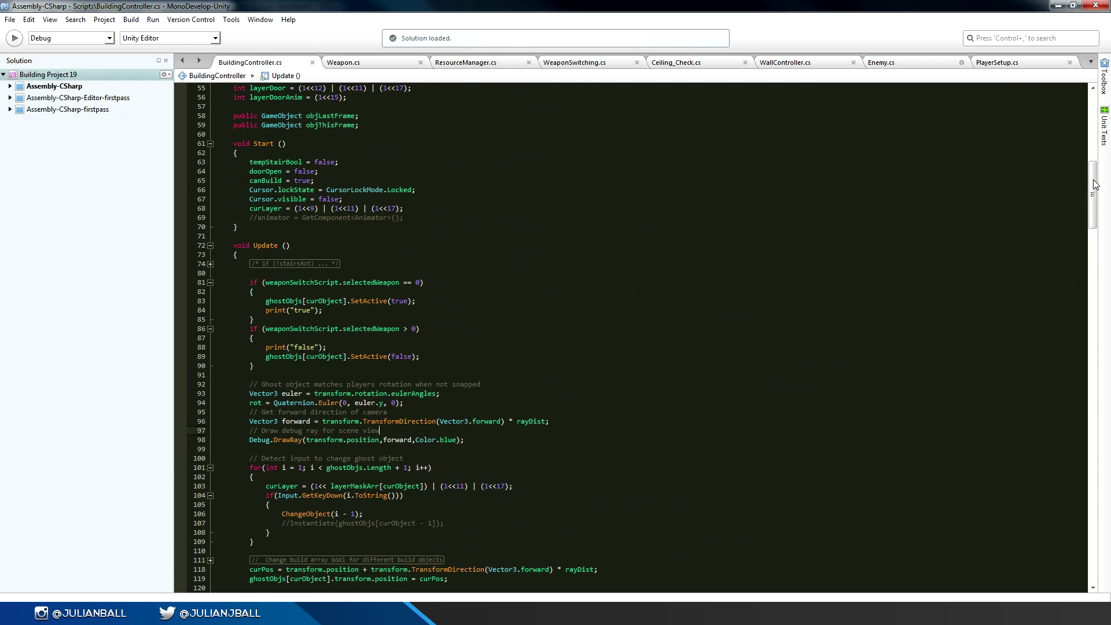
pyautogui.click(834, 256)
pyautogui.click(483, 473)
pyautogui.click(606, 322)
pyautogui.click(731, 264)
# Step: Find the RAYCAST section in Update, highlight the Physics.Raycast condition on line 143 and review the surrounding code
pyautogui.scroll(-9, 1081, 198)
pyautogui.scroll(-6, 1079, 214)
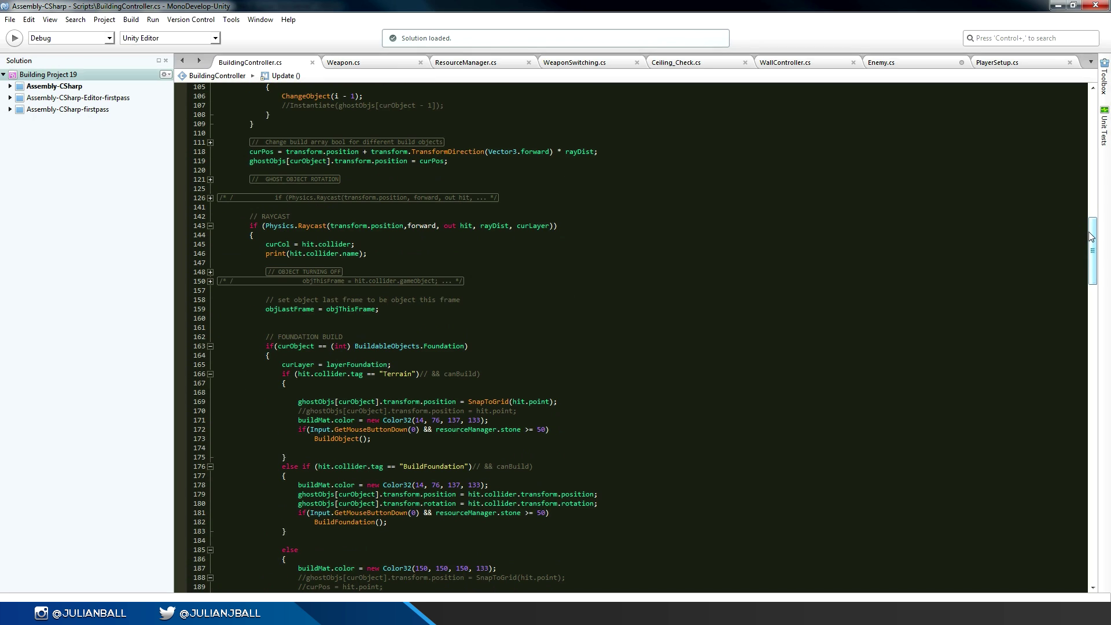
pyautogui.moveTo(1091, 236); pyautogui.dragTo(1091, 242)
pyautogui.moveTo(229, 181); pyautogui.dragTo(576, 184)
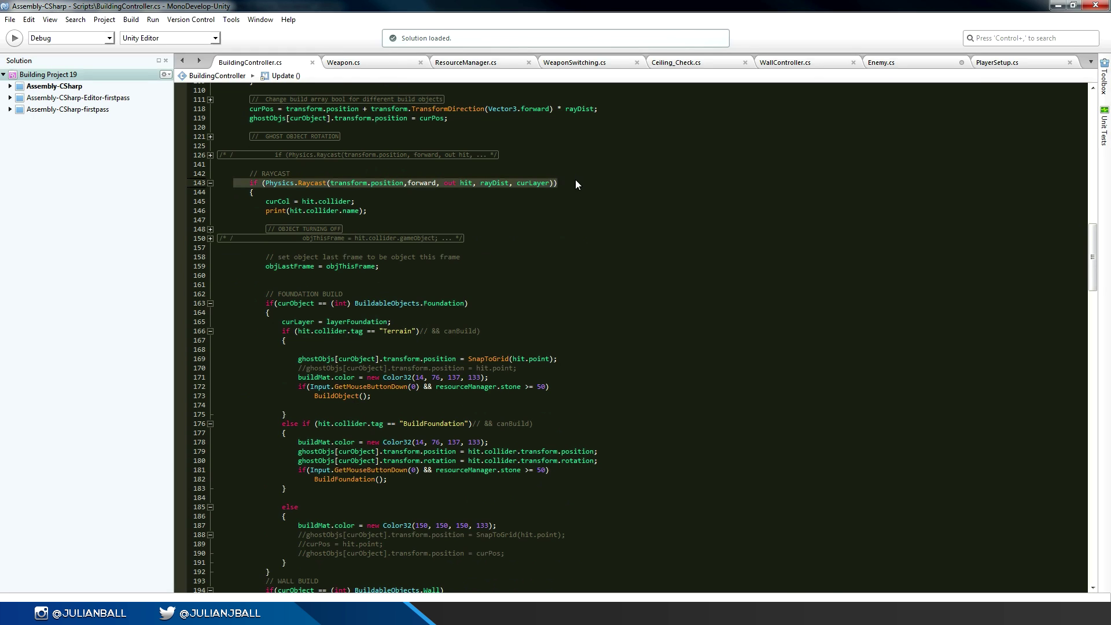
pyautogui.moveTo(1093, 242); pyautogui.dragTo(1094, 246)
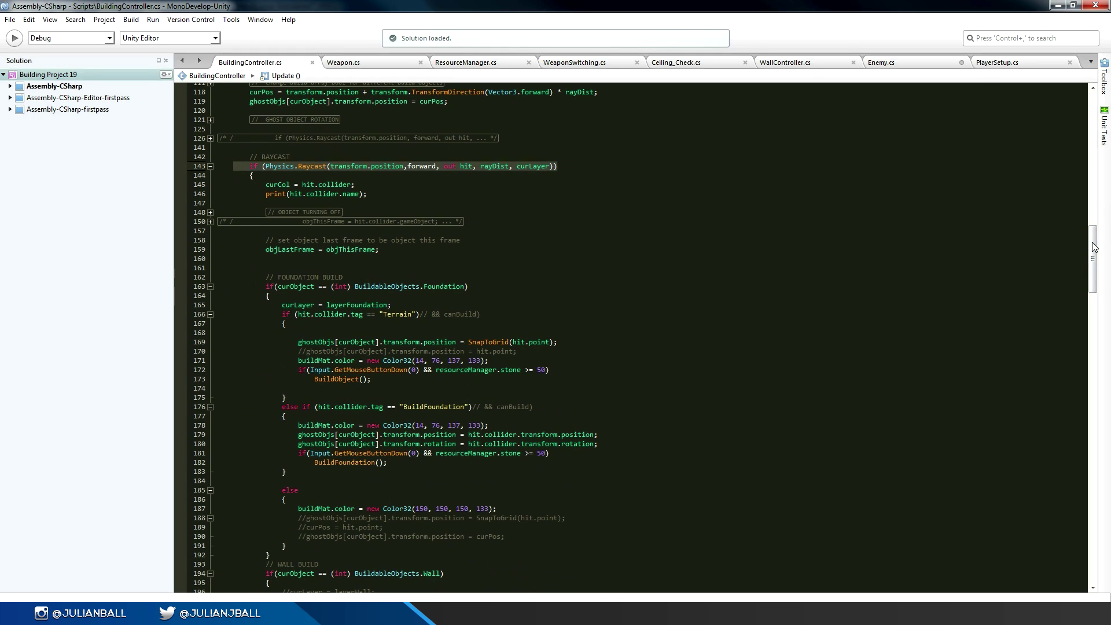
pyautogui.moveTo(1094, 246)
pyautogui.mouseDown()
pyautogui.moveTo(1093, 191)
pyautogui.moveTo(1094, 228)
pyautogui.mouseUp()
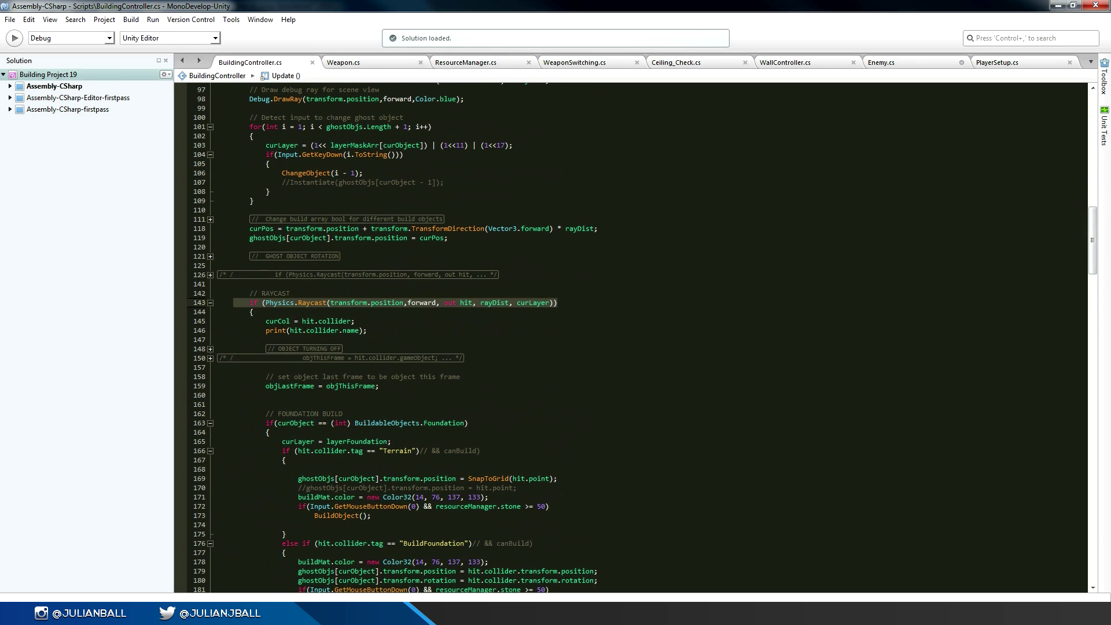
# Step: Switch to Unity and place a Build_Foundation prefab in the scene beside the player, framed in view
pyautogui.hotkey('alt', 'Tab')
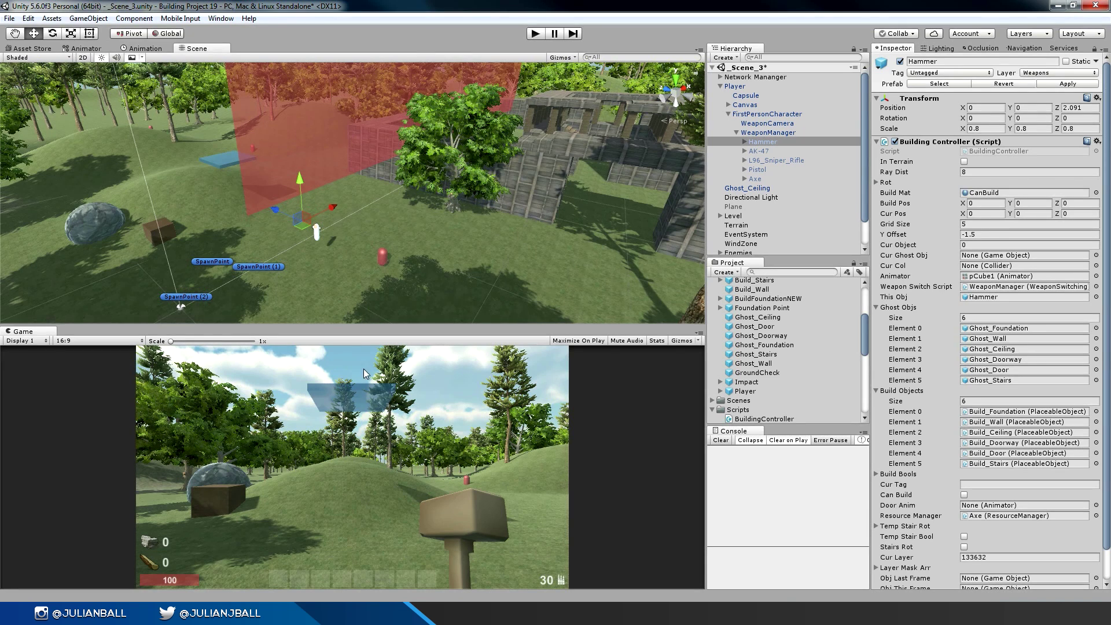
pyautogui.keyDown('alt'); pyautogui.scroll(8, 330, 241); pyautogui.keyUp('alt')
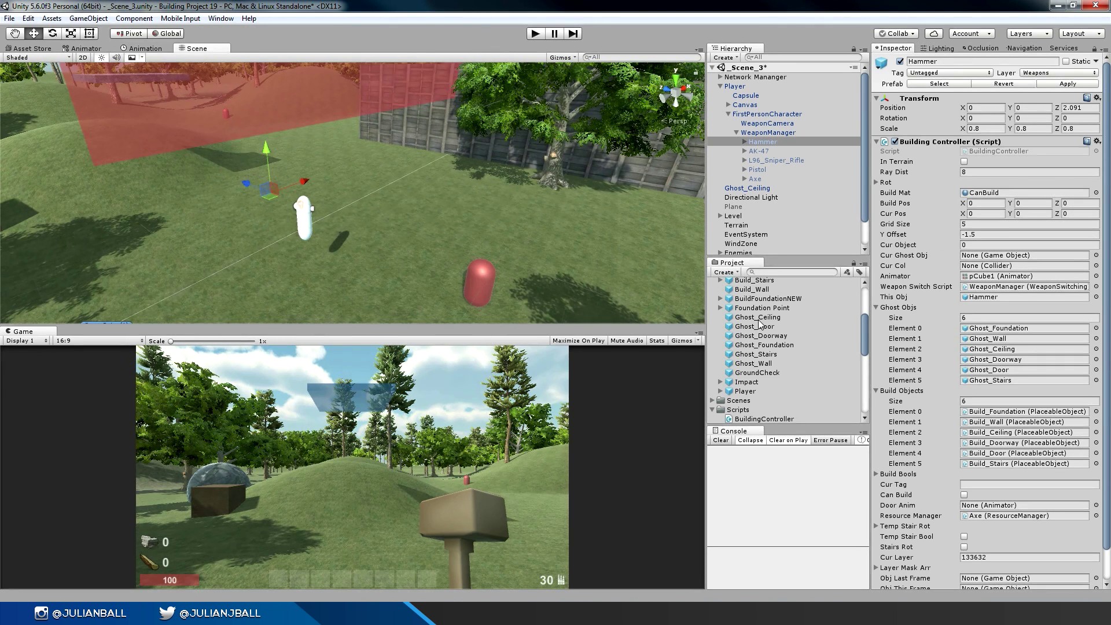
pyautogui.scroll(4, 758, 324)
pyautogui.moveTo(759, 331); pyautogui.dragTo(324, 243)
pyautogui.press('f')
pyautogui.moveTo(415, 214); pyautogui.dragTo(387, 214, button='middle')
pyautogui.scroll(-3, 387, 215)
pyautogui.keyDown('alt'); pyautogui.moveTo(470, 200); pyautogui.dragTo(446, 198); pyautogui.keyUp('alt')
pyautogui.moveTo(446, 198); pyautogui.dragTo(458, 215, button='middle')
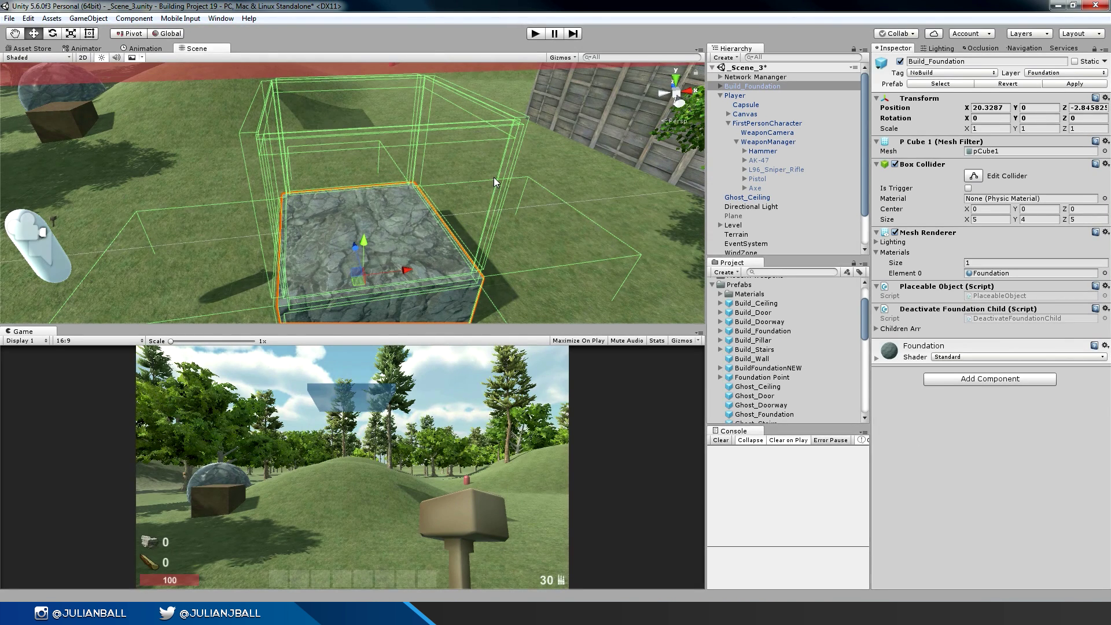
# Step: Select the child objects Foundation (1) through Foundation (4) and examine their trigger colliders around the block
pyautogui.click(721, 86)
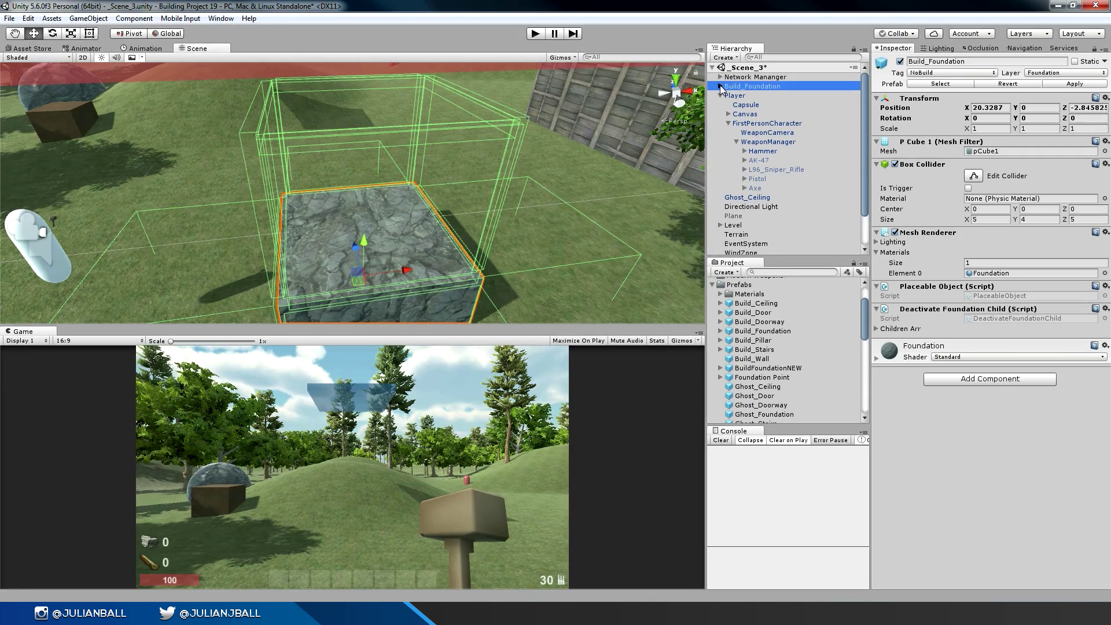
pyautogui.click(754, 96)
pyautogui.keyDown('shift'); pyautogui.click(753, 116); pyautogui.keyUp('shift')
pyautogui.keyDown('shift'); pyautogui.click(752, 123); pyautogui.keyUp('shift')
pyautogui.scroll(-4, 593, 212)
pyautogui.keyDown('alt'); pyautogui.moveTo(174, 220); pyautogui.dragTo(299, 158); pyautogui.keyUp('alt')
pyautogui.keyDown('alt'); pyautogui.moveTo(299, 158); pyautogui.dragTo(548, 250, button='right'); pyautogui.keyUp('alt')
pyautogui.keyDown('alt'); pyautogui.moveTo(515, 242); pyautogui.dragTo(414, 197); pyautogui.keyUp('alt')
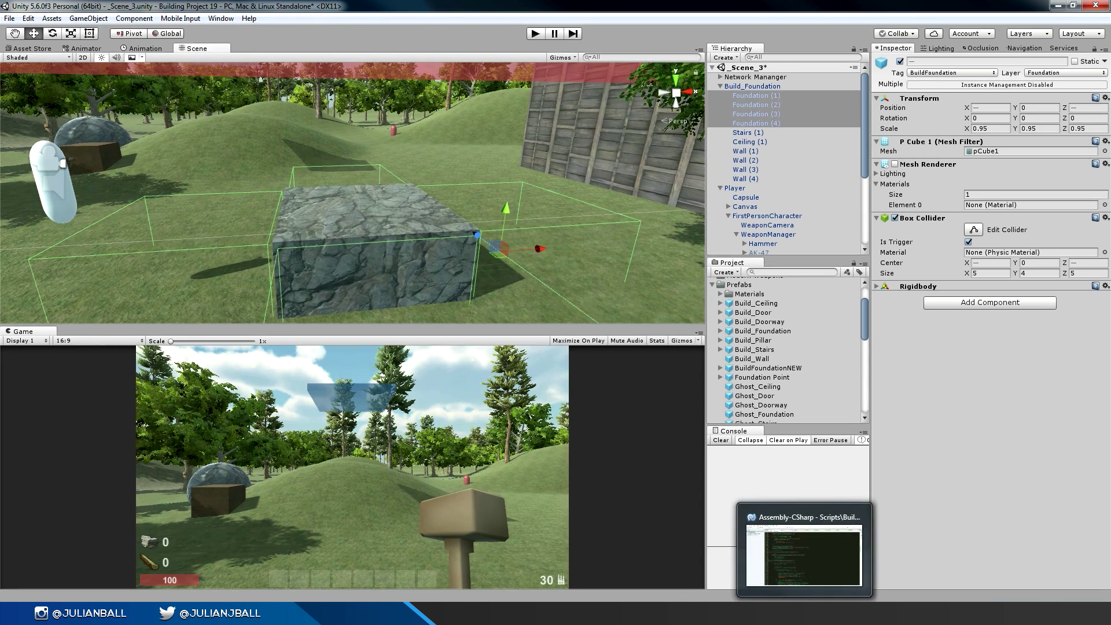
# Step: Switch back to MonoDevelop and highlight the FOUNDATION BUILD block with its Terrain and BuildFoundation tag checks
pyautogui.click(805, 613)
pyautogui.click(457, 317)
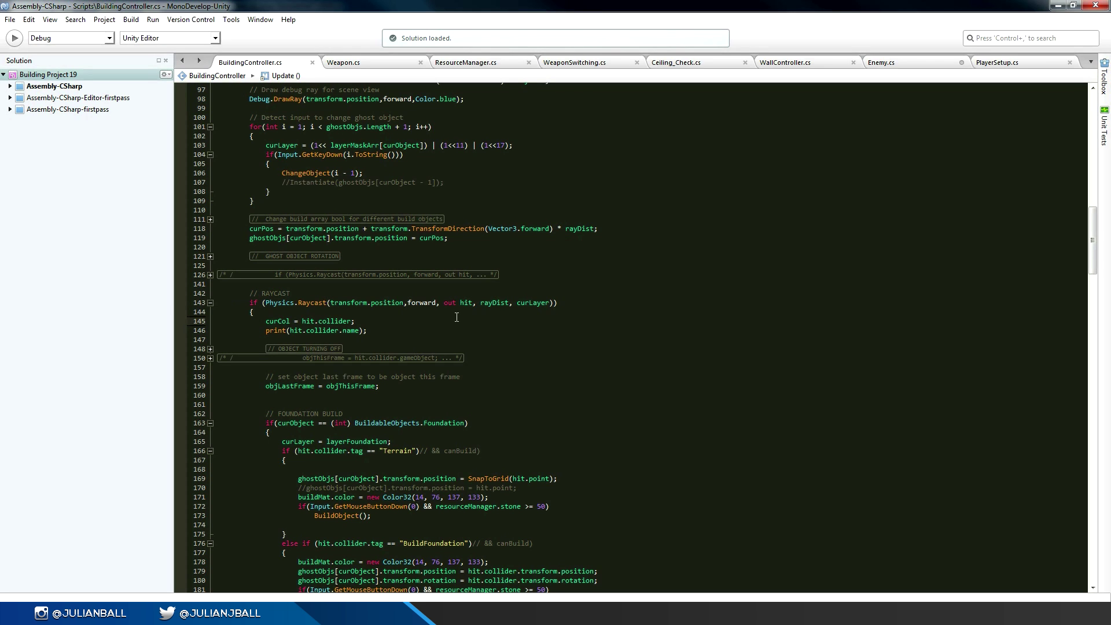
pyautogui.click(453, 331)
pyautogui.moveTo(1094, 221); pyautogui.dragTo(1094, 247)
pyautogui.moveTo(265, 231); pyautogui.dragTo(692, 437)
pyautogui.click(693, 438)
pyautogui.moveTo(266, 222); pyautogui.dragTo(419, 498)
pyautogui.click(534, 456)
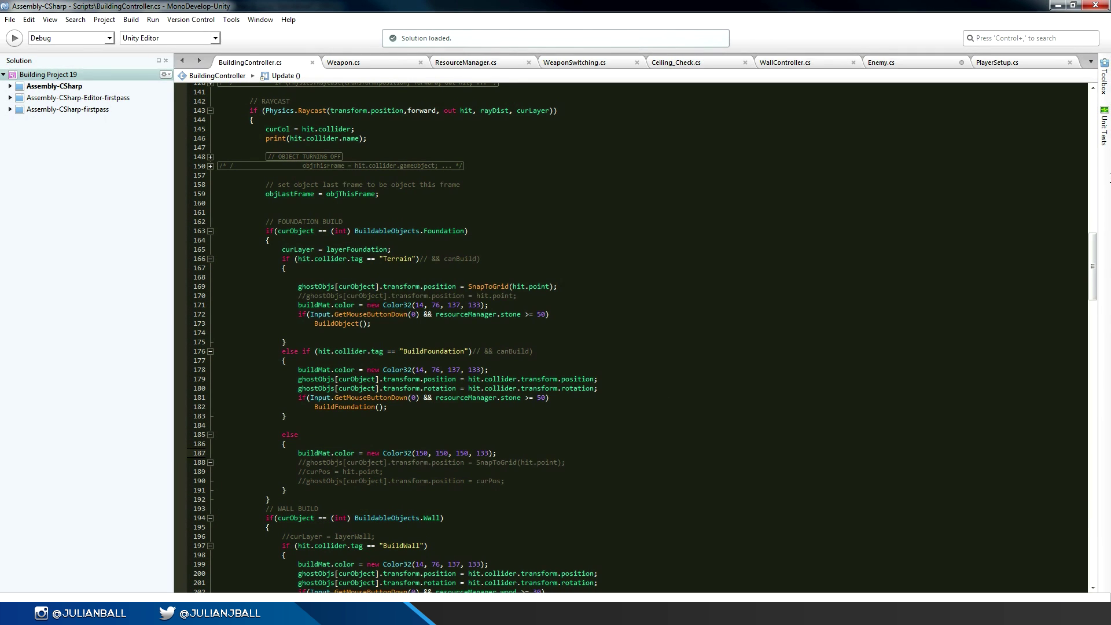
# Step: Highlight the WALL BUILD and DOORWAY BUILD blocks below the foundation code to review their BuildWall tag checks
pyautogui.scroll(-10, 1097, 272)
pyautogui.moveTo(267, 215); pyautogui.dragTo(491, 372)
pyautogui.click(377, 422)
pyautogui.moveTo(267, 385); pyautogui.dragTo(452, 542)
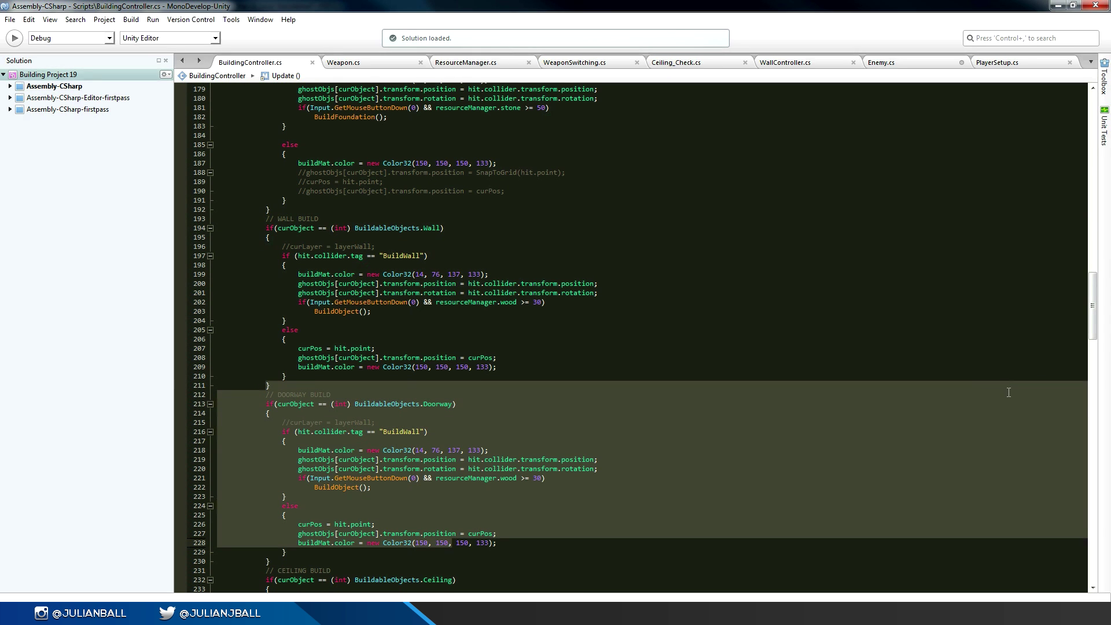
# Step: Return to the FOUNDATION BUILD block and highlight its "Terrain" tag branch with the SnapToGrid placement
pyautogui.moveTo(1096, 285)
pyautogui.mouseDown()
pyautogui.moveTo(1094, 423)
pyautogui.moveTo(1093, 268)
pyautogui.mouseUp()
pyautogui.click(1086, 328)
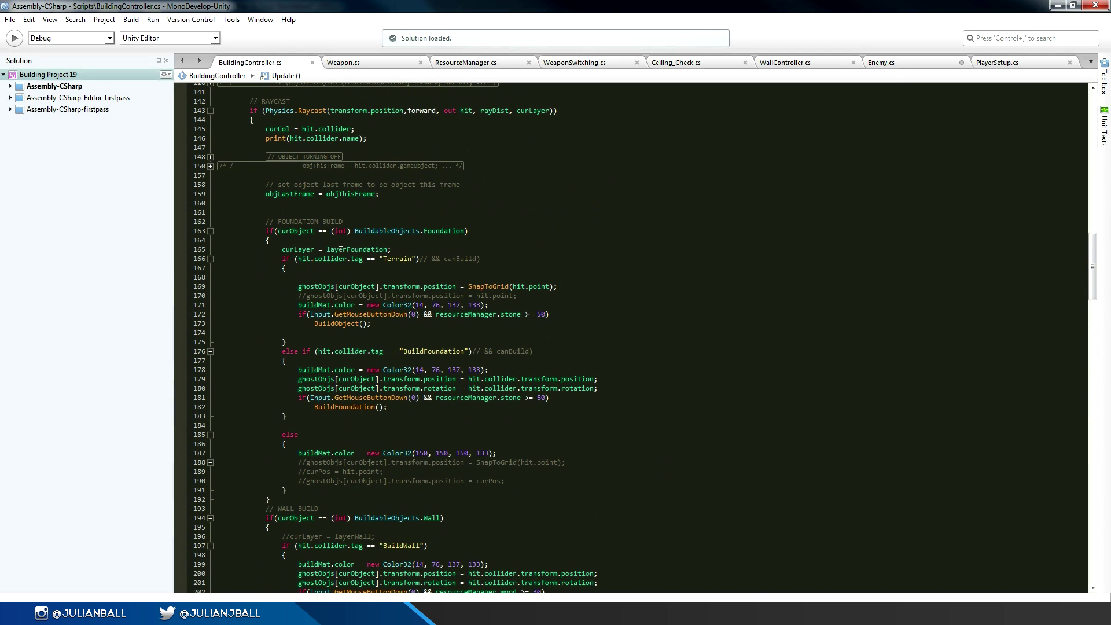
pyautogui.moveTo(283, 258); pyautogui.dragTo(412, 345)
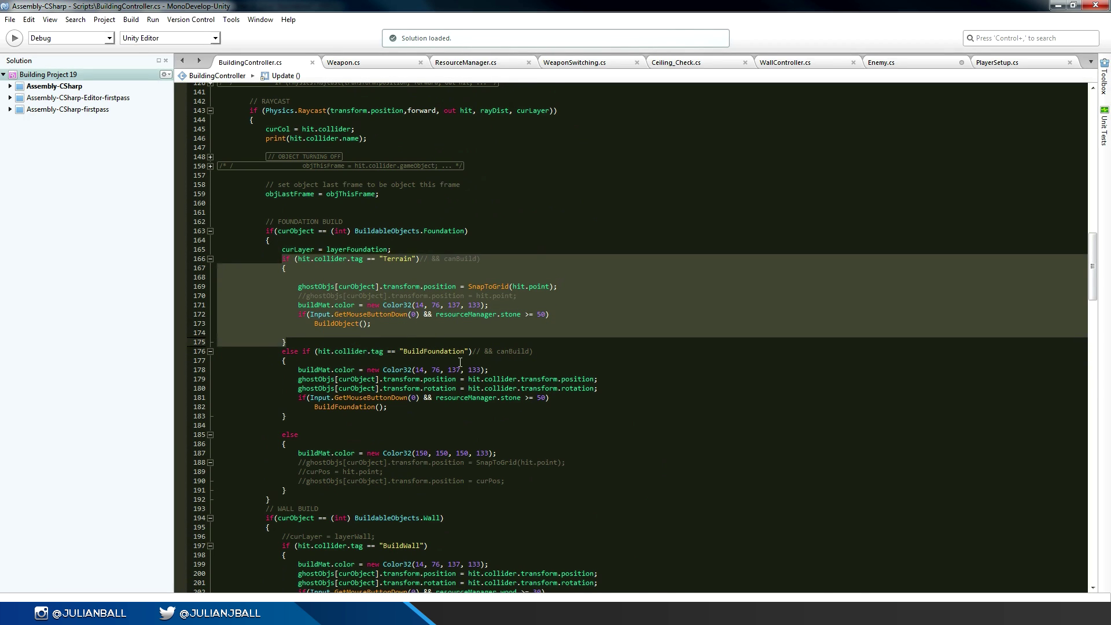
pyautogui.click(412, 334)
pyautogui.moveTo(286, 341); pyautogui.dragTo(278, 259)
pyautogui.click(313, 323)
# Step: Highlight the else-if branch that checks the "BuildFoundation" tag and calls BuildFoundation()
pyautogui.moveTo(281, 351); pyautogui.dragTo(399, 412)
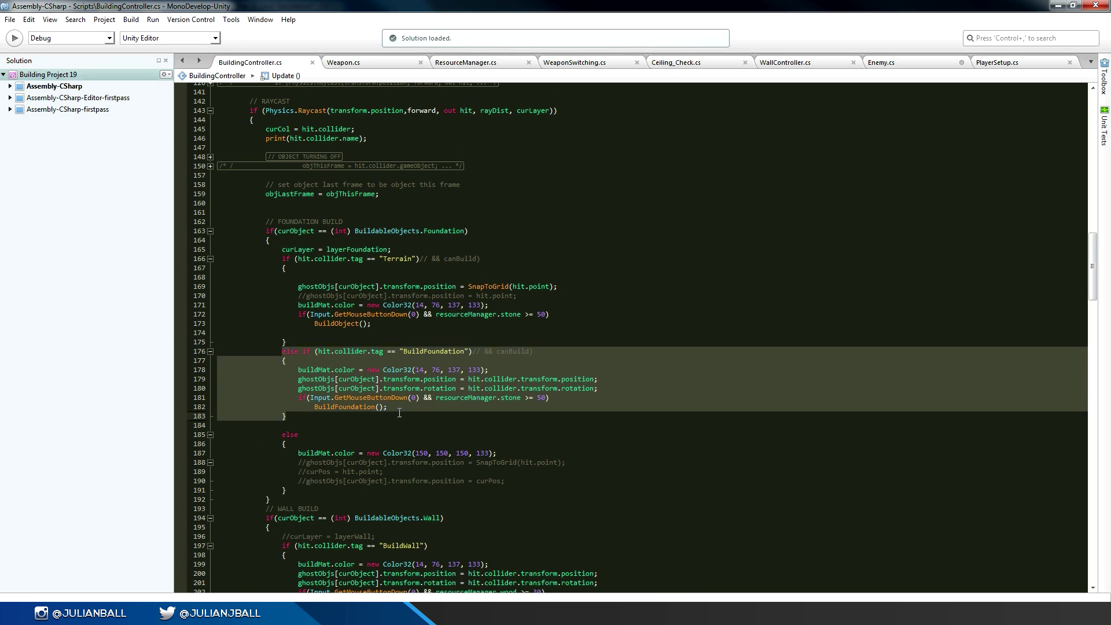
pyautogui.click(325, 421)
pyautogui.moveTo(299, 417); pyautogui.dragTo(264, 351)
pyautogui.click(363, 425)
pyautogui.moveTo(298, 418); pyautogui.dragTo(254, 353)
pyautogui.click(502, 414)
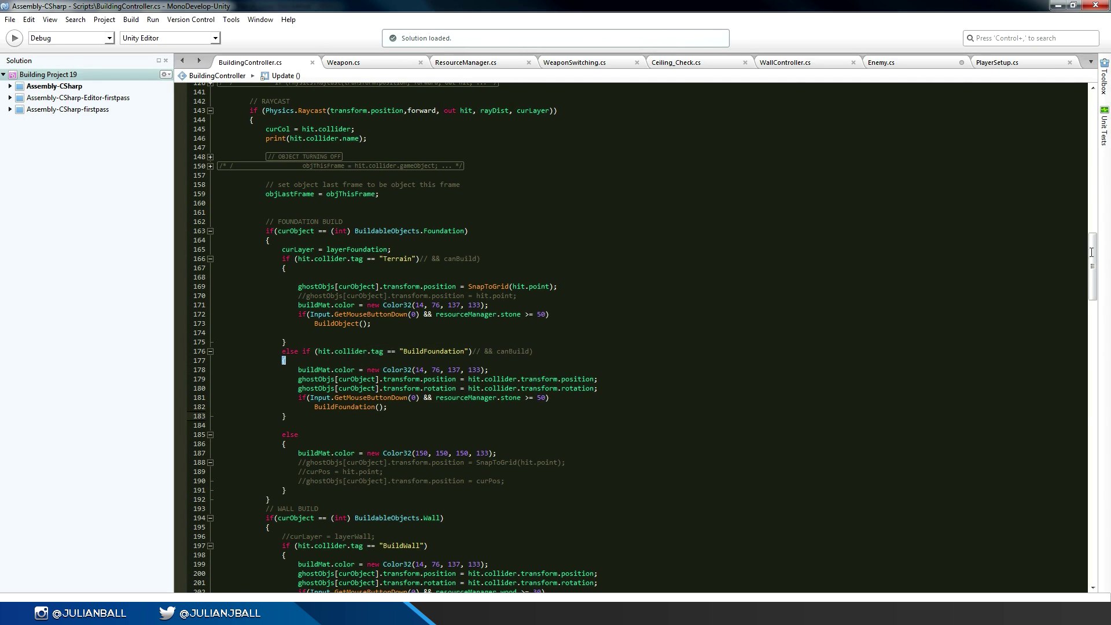
# Step: Highlight the code in the foundation block's final else branch, around the Color32(150, 150, 150, 133) ghost color line
pyautogui.moveTo(1091, 252); pyautogui.dragTo(1096, 266)
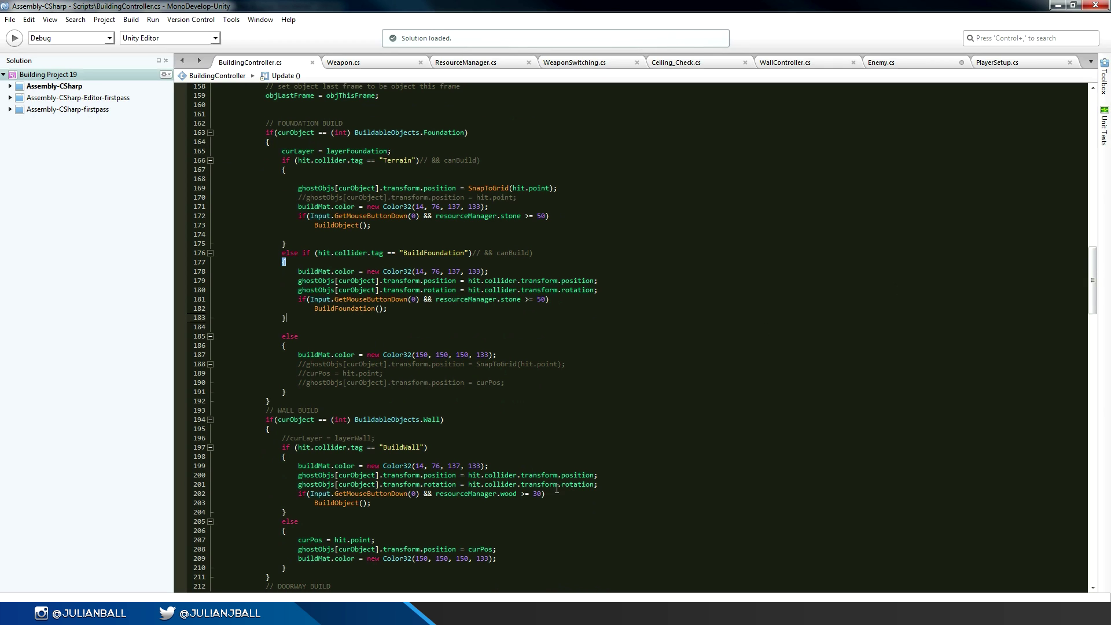
pyautogui.rightClick(279, 351)
pyautogui.click(293, 353)
pyautogui.moveTo(293, 353); pyautogui.dragTo(399, 373)
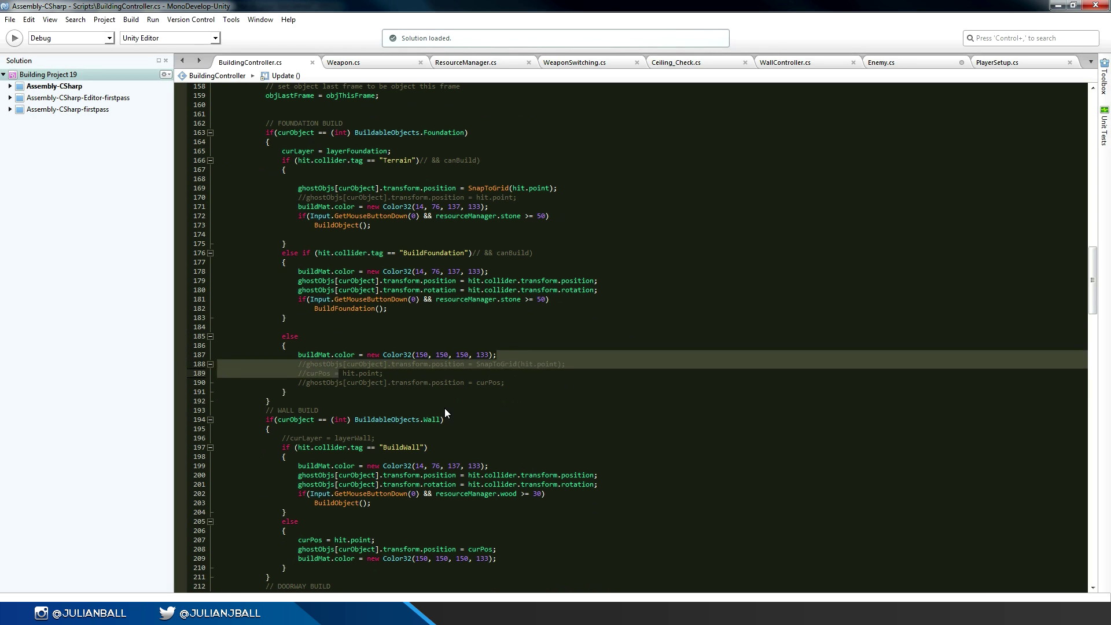
pyautogui.click(468, 415)
# Step: Find the STAIRS BUILD block and highlight its BuildStairs branch and the Quaternion.Euler(0,90,0) rotation code
pyautogui.moveTo(1093, 275); pyautogui.dragTo(1094, 365)
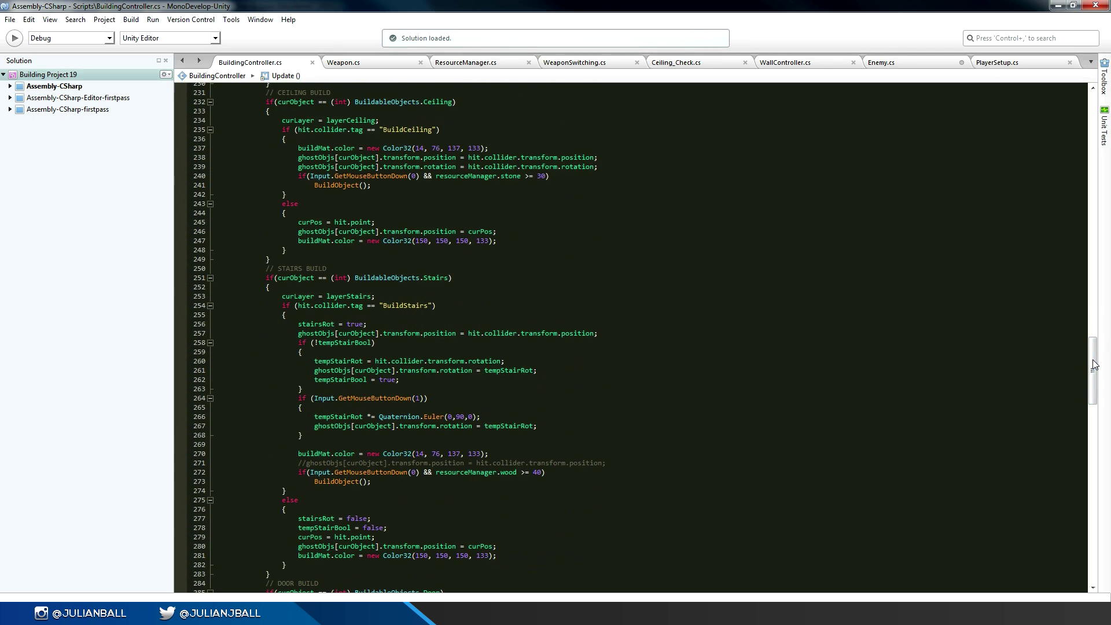
pyautogui.moveTo(287, 301); pyautogui.dragTo(429, 468)
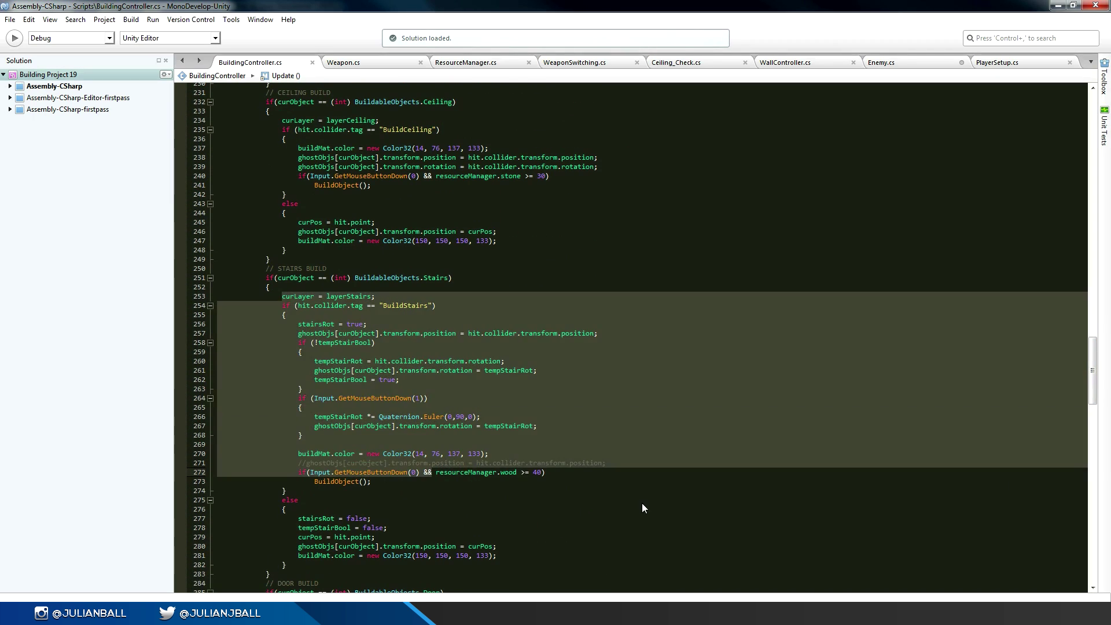
pyautogui.click(665, 507)
pyautogui.moveTo(347, 492); pyautogui.dragTo(233, 296)
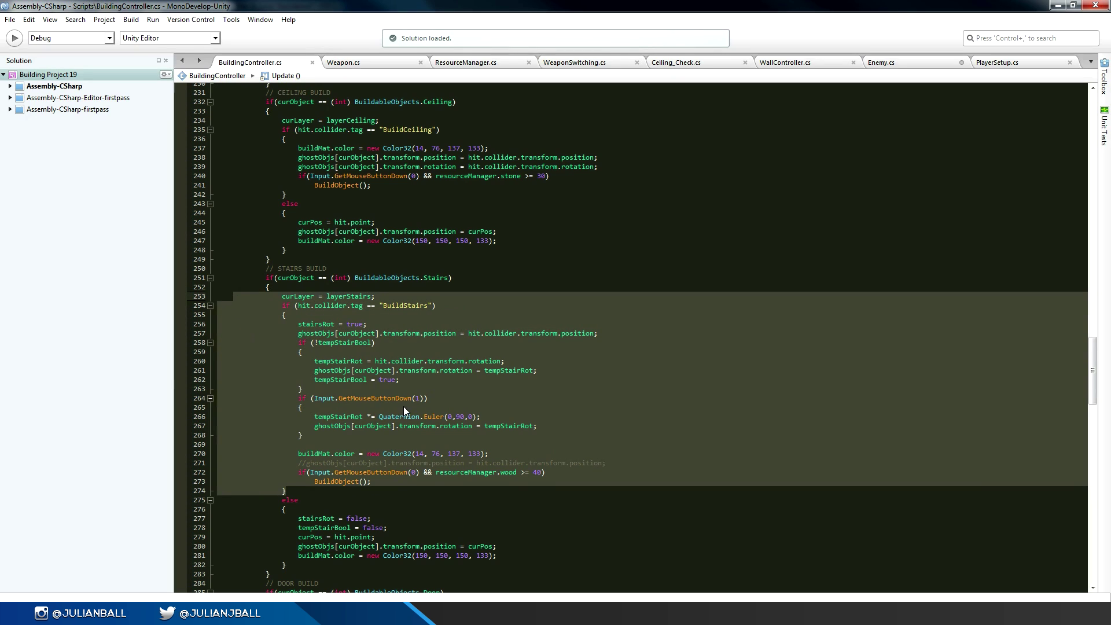
pyautogui.click(470, 421)
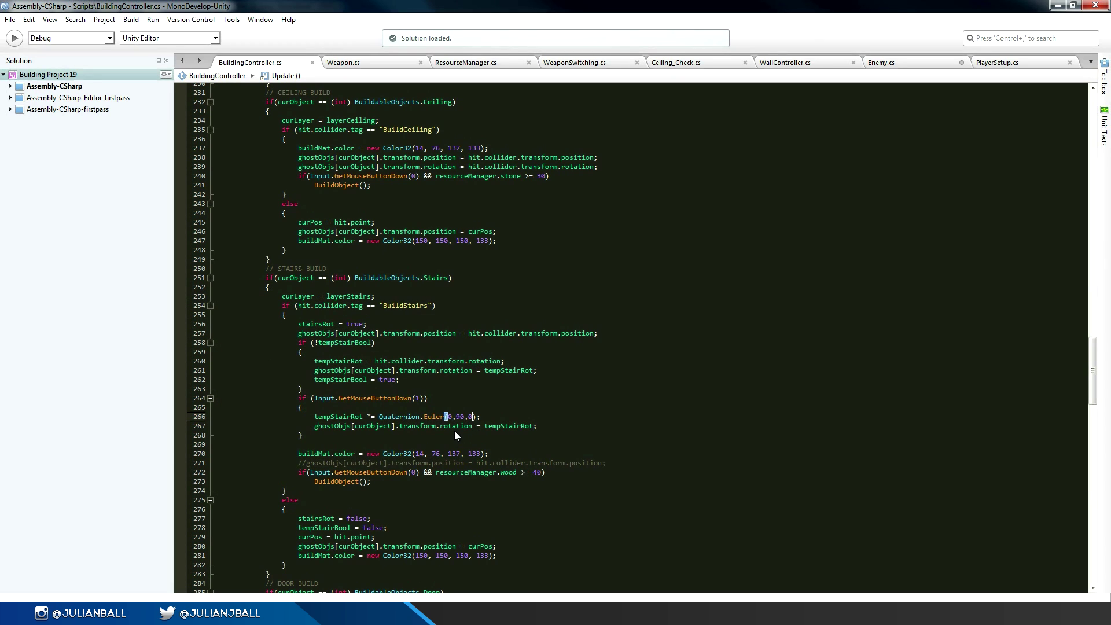
pyautogui.click(351, 436)
pyautogui.moveTo(537, 427); pyautogui.dragTo(295, 403)
# Step: Find the BuildObject() method and highlight its body with the Instantiate calls for each buildable type
pyautogui.moveTo(1093, 347); pyautogui.dragTo(590, 496)
pyautogui.moveTo(269, 543); pyautogui.dragTo(584, 539)
pyautogui.click(342, 145)
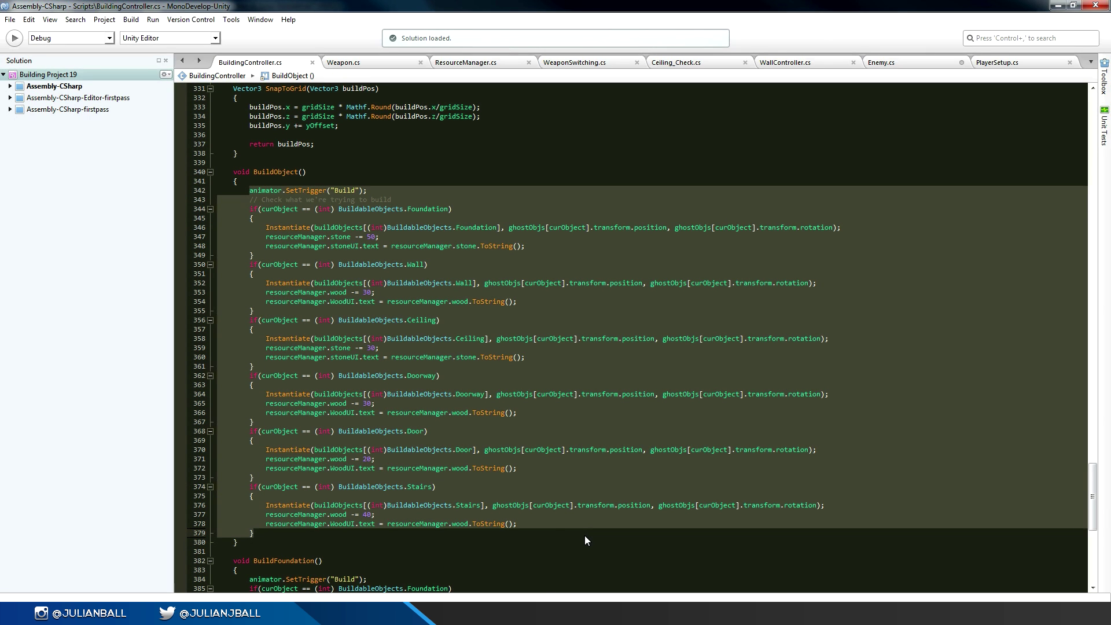
pyautogui.click(279, 551)
pyautogui.moveTo(283, 535); pyautogui.dragTo(239, 292)
pyautogui.click(405, 171)
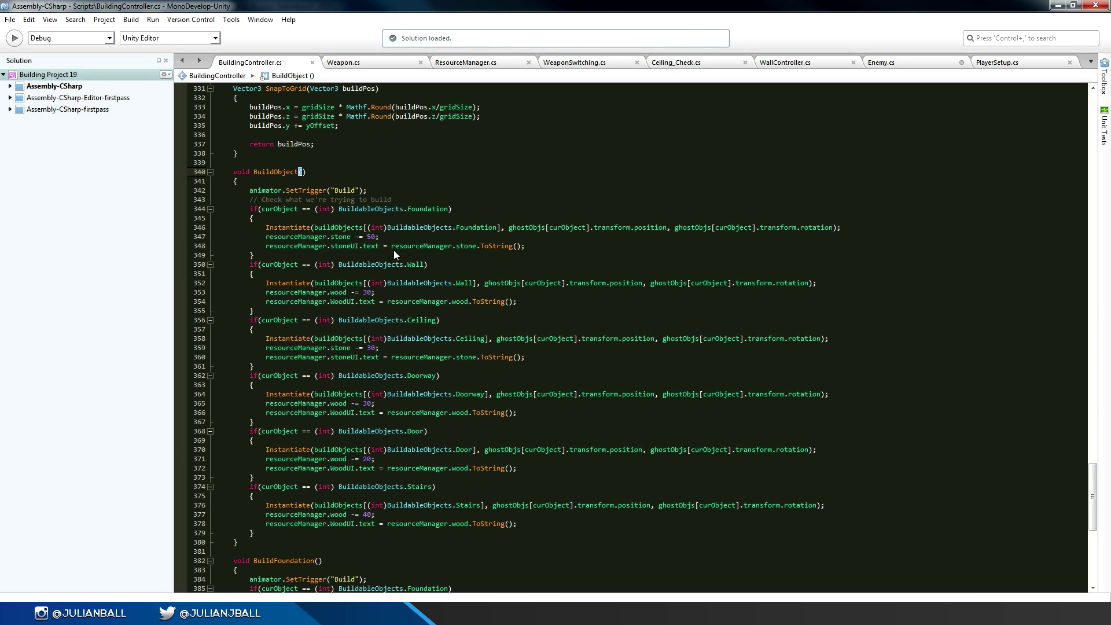
# Step: Highlight the Foundation case in BuildObject() that instantiates the object and subtracts 50 stone
pyautogui.moveTo(546, 249); pyautogui.dragTo(203, 206)
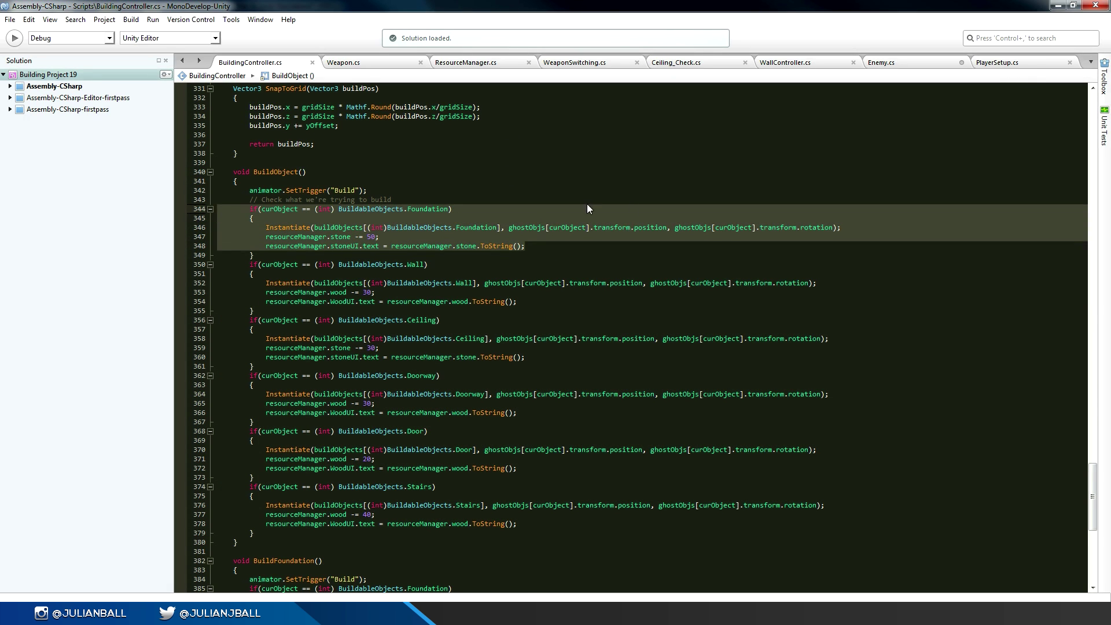
pyautogui.press('Left')
pyautogui.moveTo(232, 211); pyautogui.dragTo(509, 249)
pyautogui.click(522, 266)
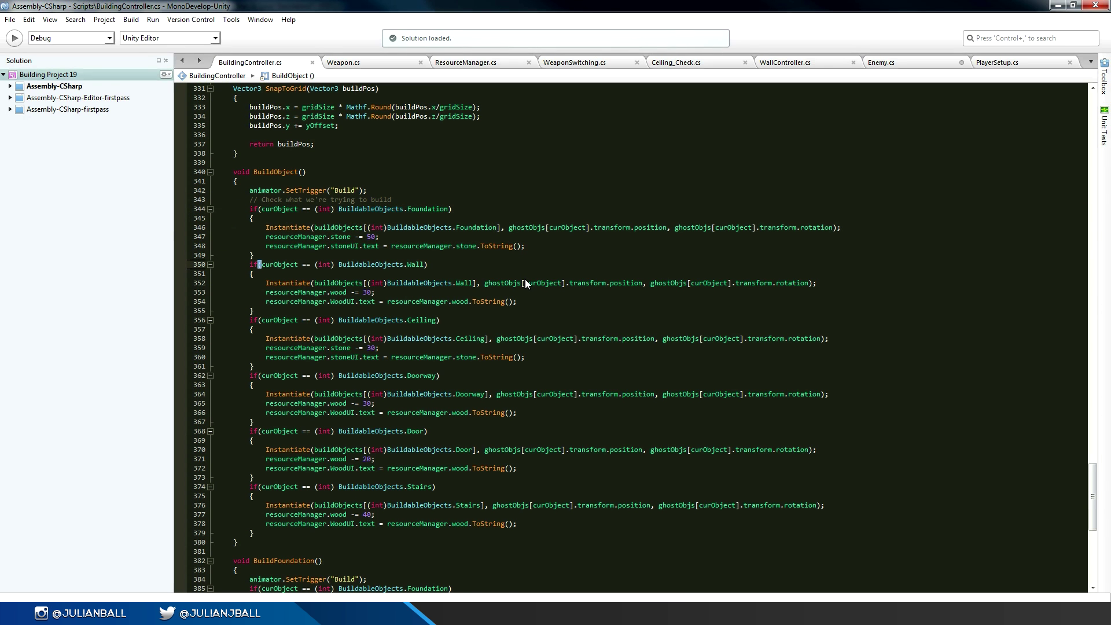
pyautogui.click(720, 364)
# Step: Collapse the Physics.Raycast block on line 143 and the BuildObject() method on line 340
pyautogui.moveTo(1093, 491); pyautogui.dragTo(1110, 240)
pyautogui.click(210, 282)
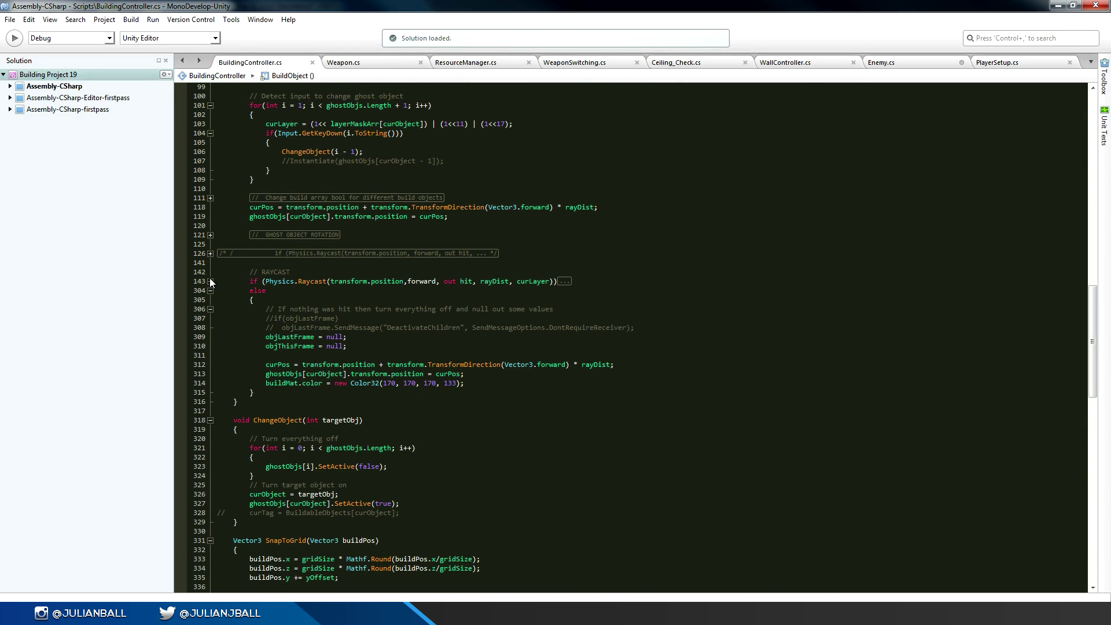
pyautogui.scroll(-10, 172, 355)
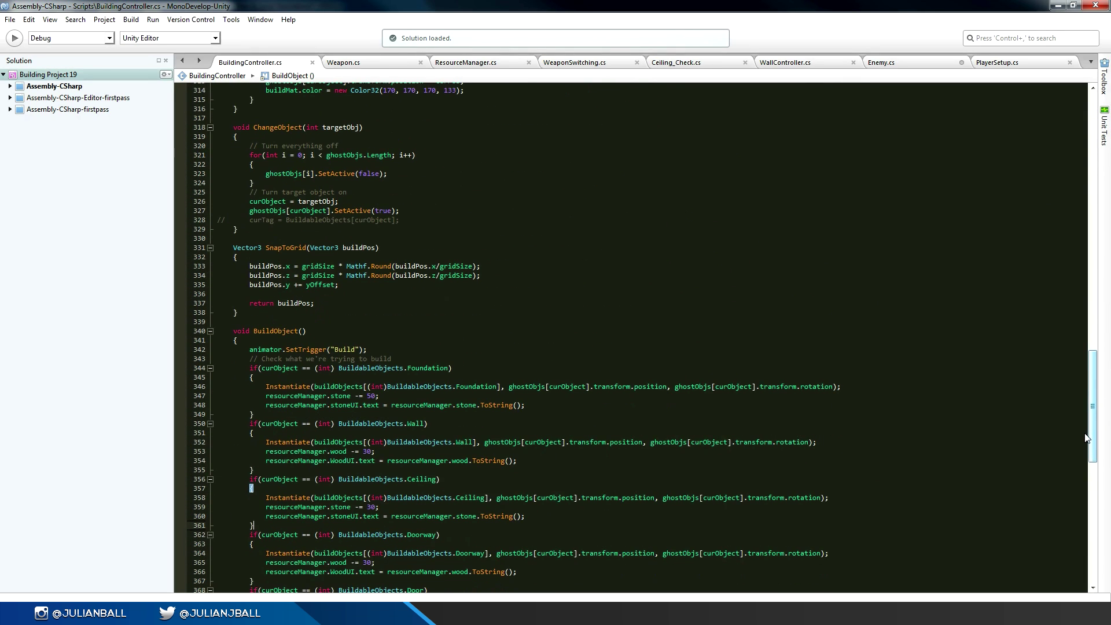
pyautogui.click(210, 330)
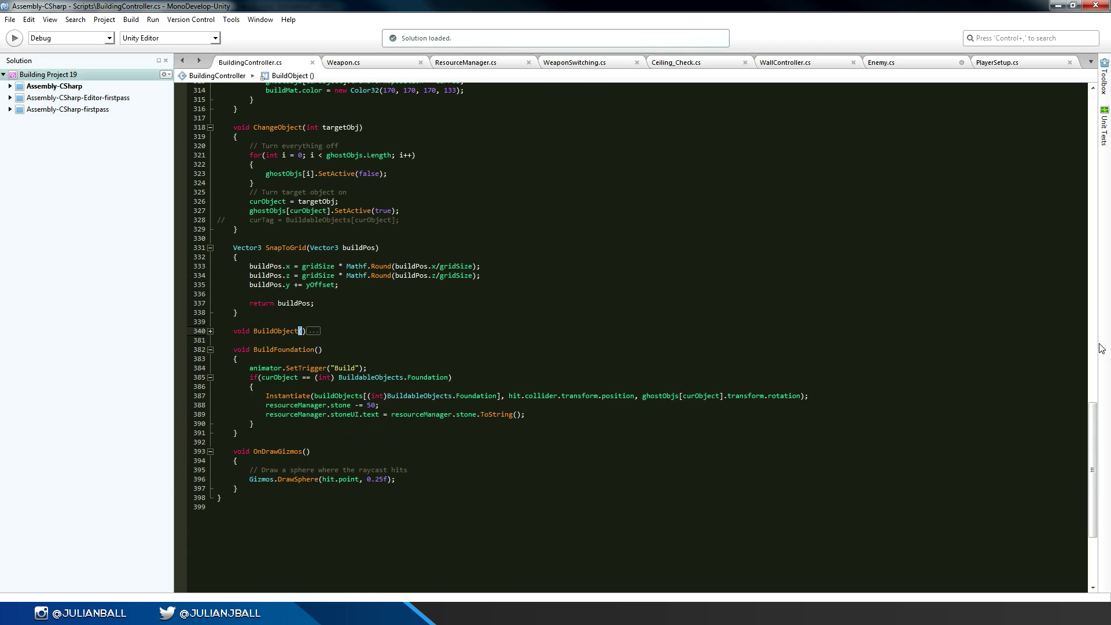
# Step: Highlight the else branch after the raycast that handles no hit, and go back up to the variable declarations
pyautogui.moveTo(1091, 408)
pyautogui.mouseDown()
pyautogui.moveTo(1093, 103)
pyautogui.moveTo(1088, 416)
pyautogui.moveTo(1087, 366)
pyautogui.moveTo(1087, 403)
pyautogui.mouseUp()
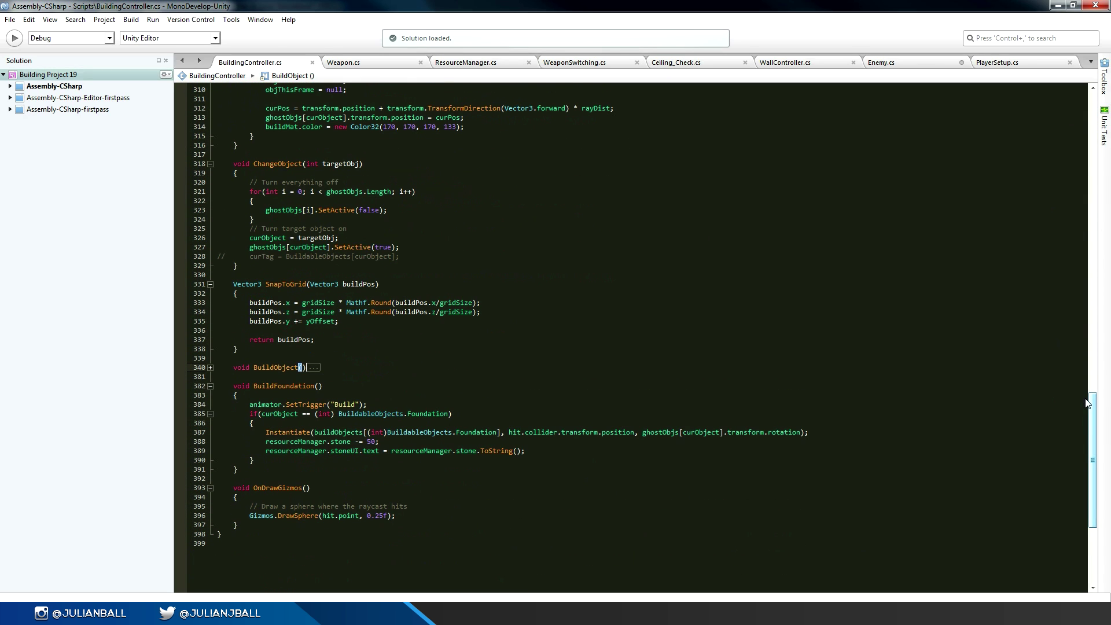
pyautogui.scroll(10, 982, 341)
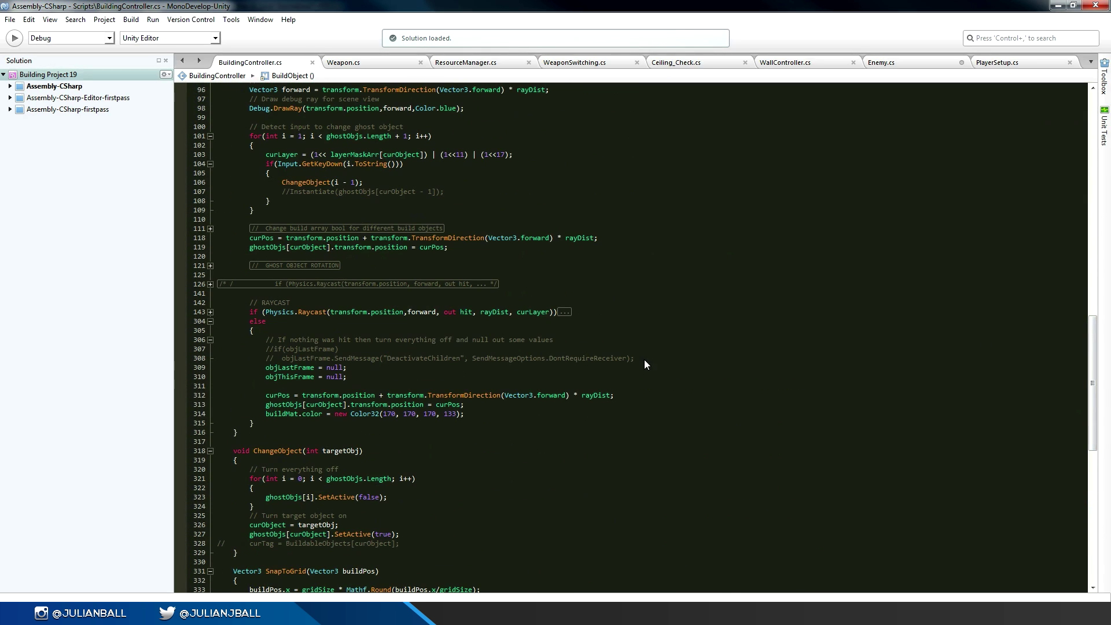
pyautogui.moveTo(634, 357); pyautogui.dragTo(192, 341)
pyautogui.click(405, 377)
pyautogui.moveTo(1092, 418); pyautogui.dragTo(1107, 372)
pyautogui.moveTo(1097, 298); pyautogui.dragTo(1093, 161)
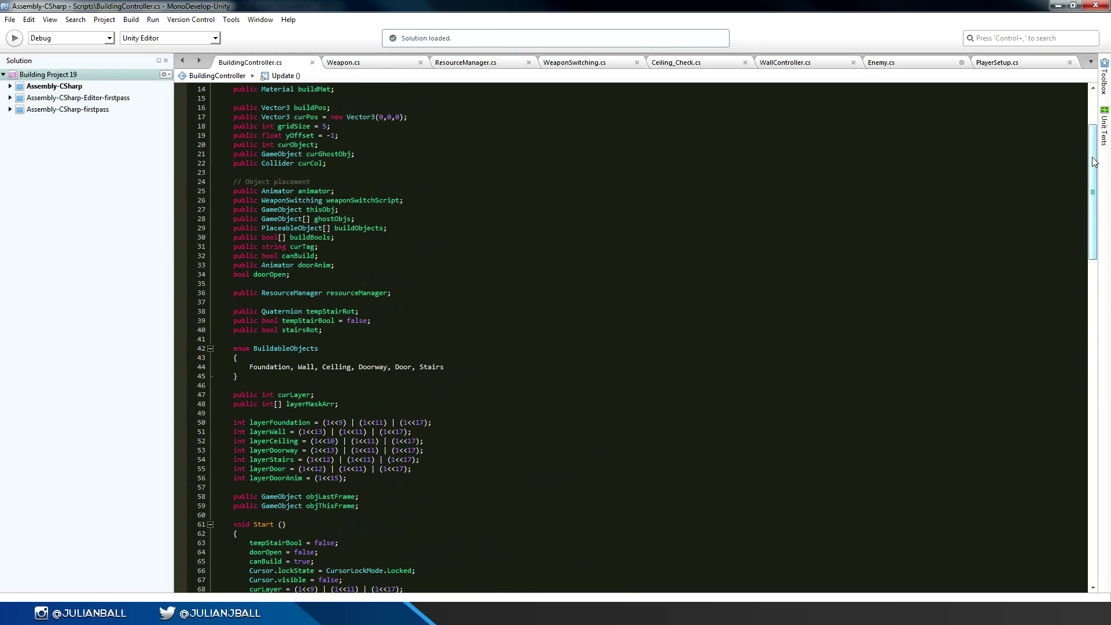
# Step: Switch to Unity and delete the Build_Foundation and Ghost_Ceiling objects from the scene
pyautogui.click(1057, 6)
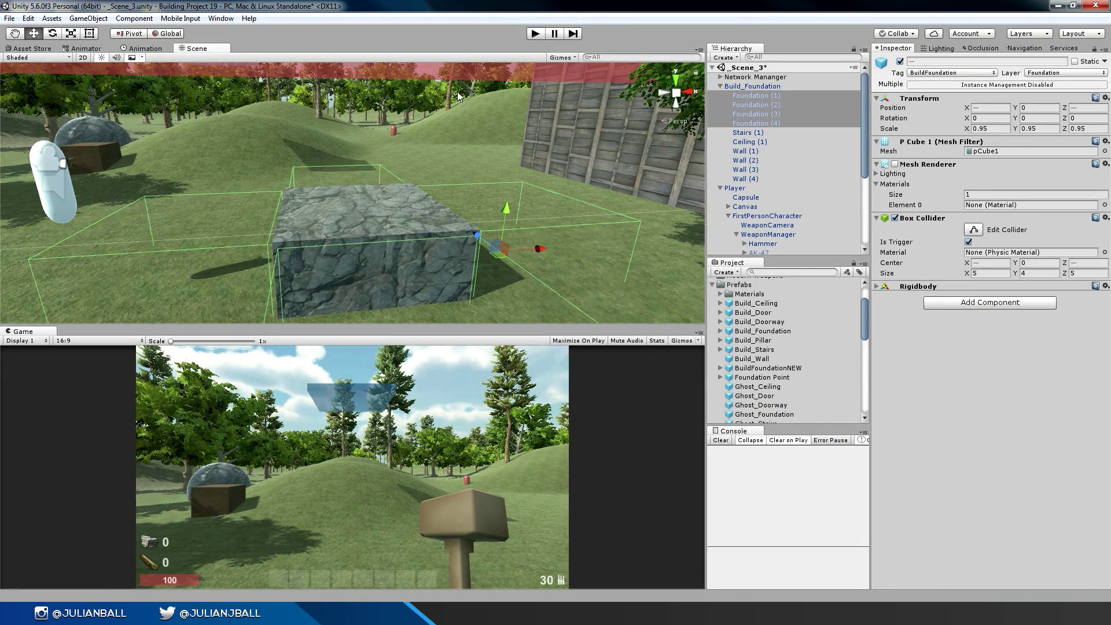
pyautogui.click(753, 85)
pyautogui.press('Delete')
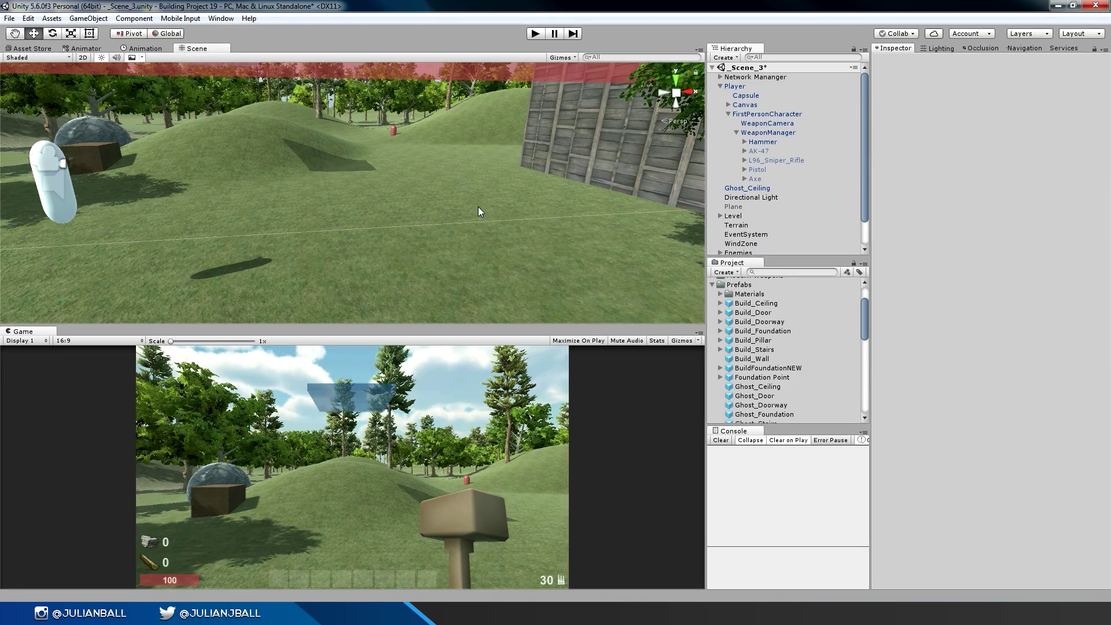
pyautogui.keyDown('alt'); pyautogui.moveTo(478, 206); pyautogui.dragTo(415, 246); pyautogui.keyUp('alt')
pyautogui.scroll(5, 223, 174)
pyautogui.moveTo(206, 208); pyautogui.dragTo(422, 261, button='middle')
pyautogui.click(400, 187)
pyautogui.press('Delete')
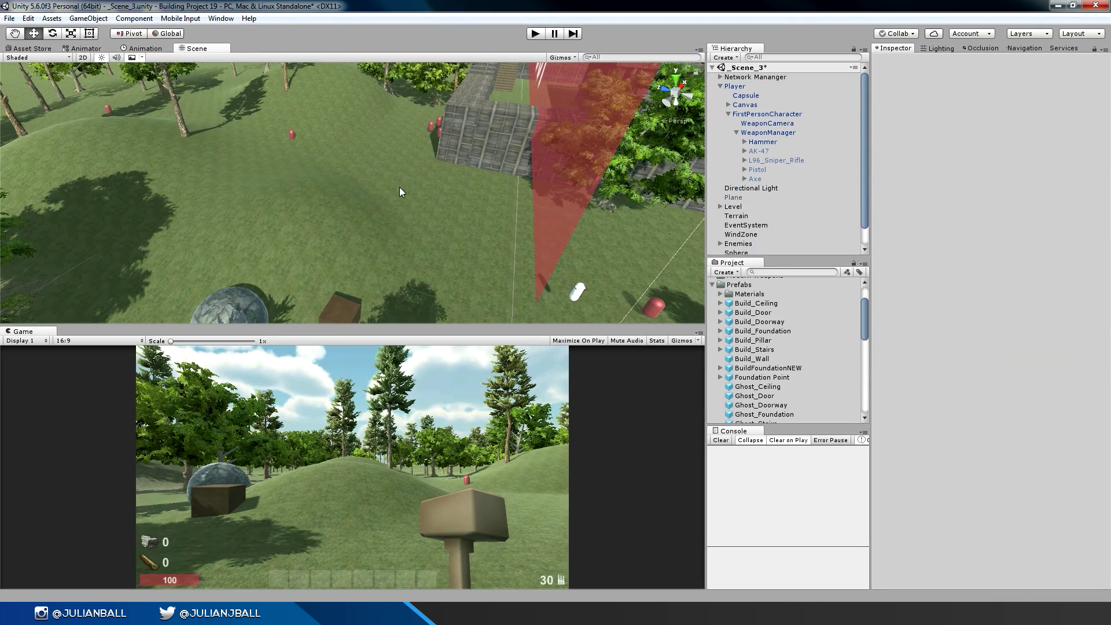
# Step: Save the scene _Scene_3 and survey the terrain around the spawn points
pyautogui.keyDown('alt'); pyautogui.moveTo(478, 248); pyautogui.dragTo(306, 226, button='right'); pyautogui.keyUp('alt')
pyautogui.hotkey('ctrl', 's')
pyautogui.keyDown('alt'); pyautogui.moveTo(354, 228); pyautogui.dragTo(664, 230); pyautogui.keyUp('alt')
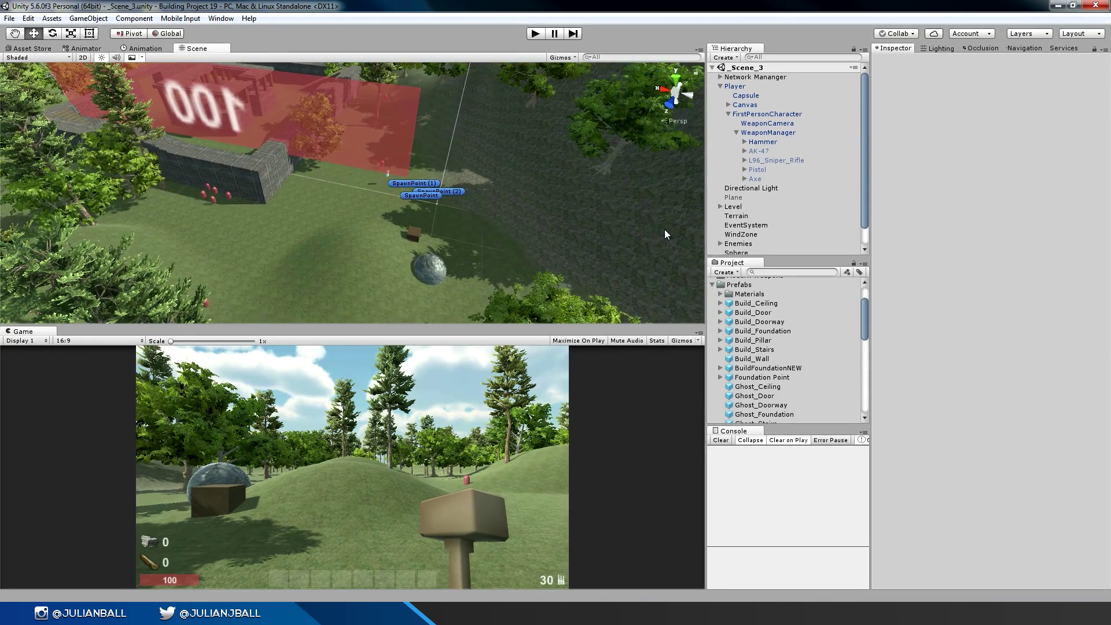